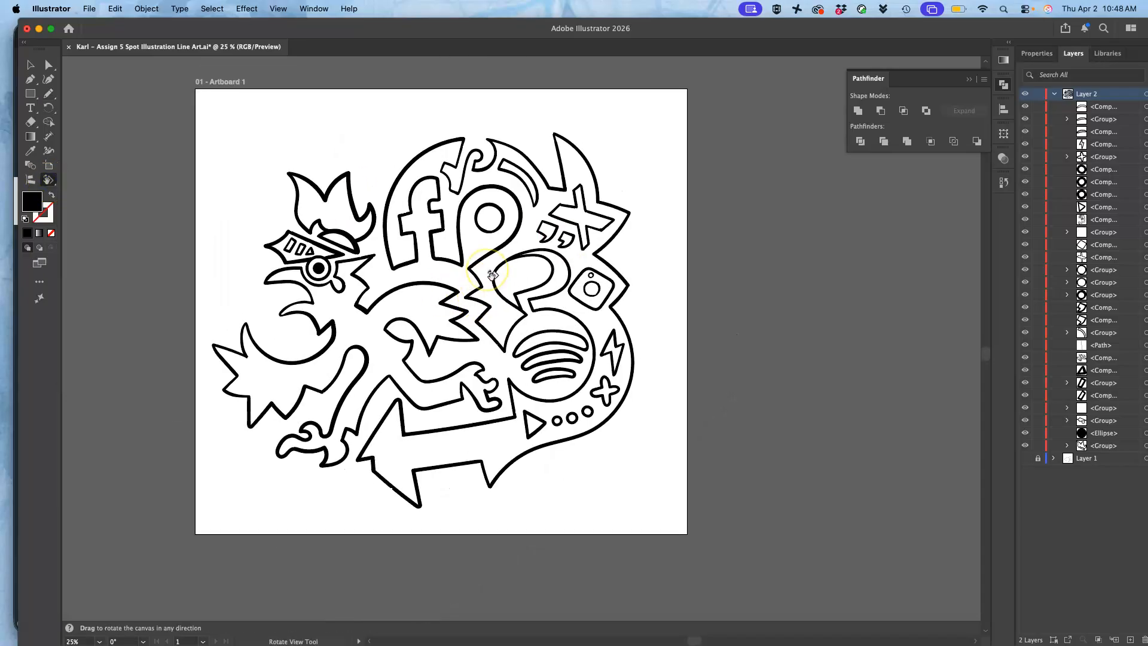
Smooth the outlines of the small triangle and the two bars inside the bird's visor using the Pencil tool.
{"action": "scroll", "coordinate": [491, 275], "scroll_direction": "up", "scroll_amount": 5}
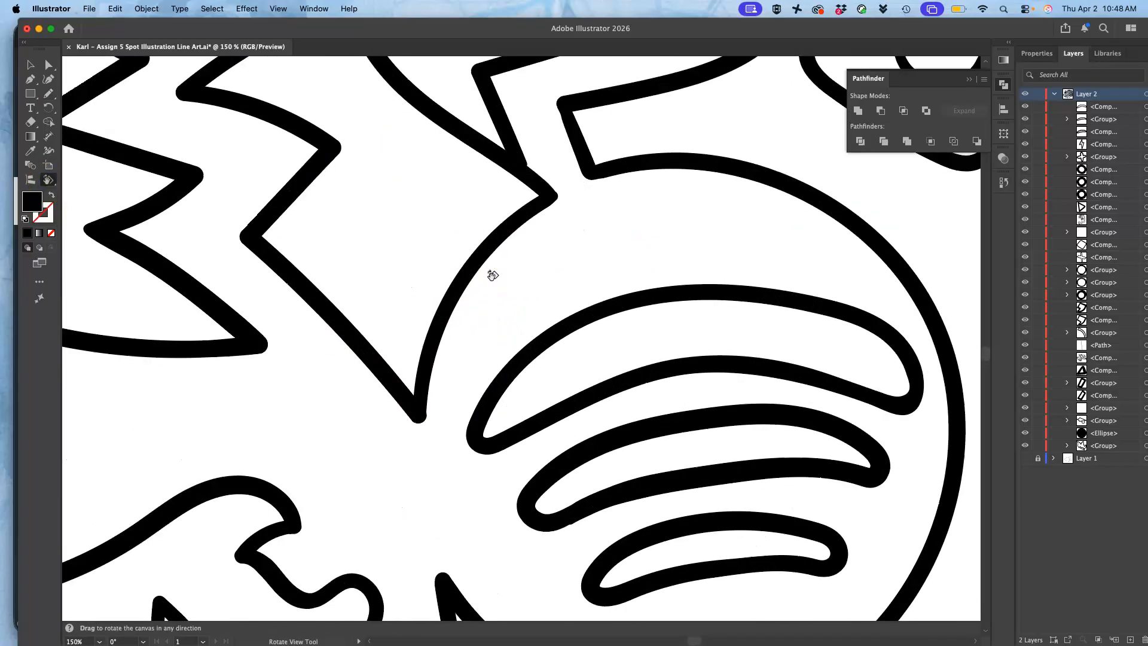
{"action": "scroll", "coordinate": [492, 275], "scroll_direction": "down", "scroll_amount": 10}
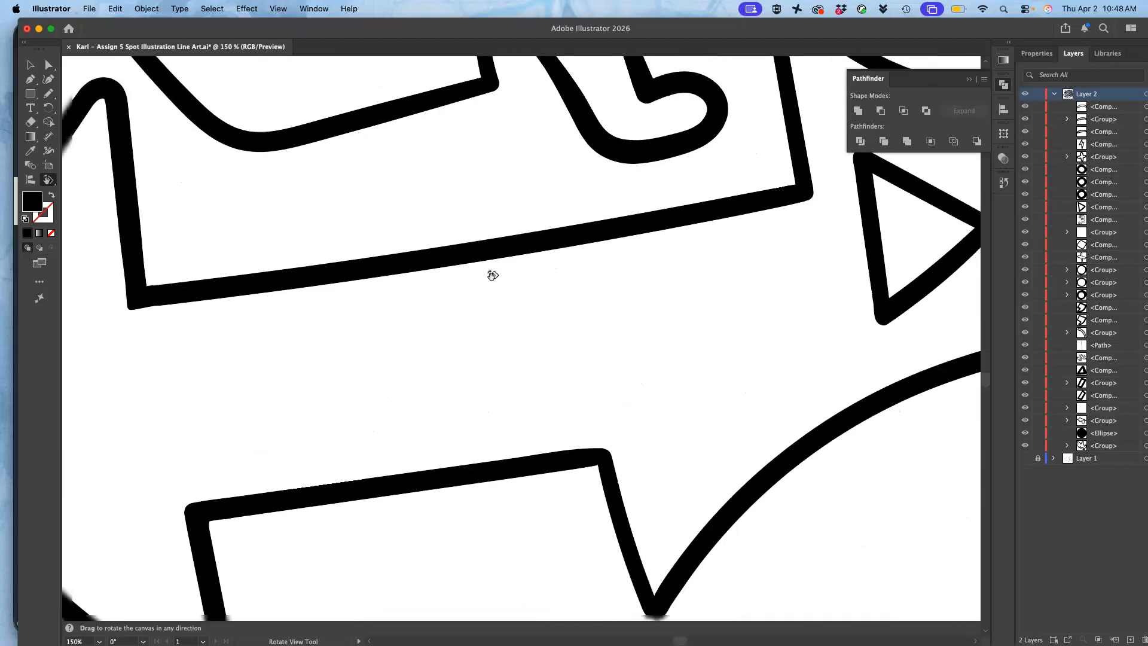
{"action": "scroll", "coordinate": [492, 275], "scroll_direction": "down", "scroll_amount": 10}
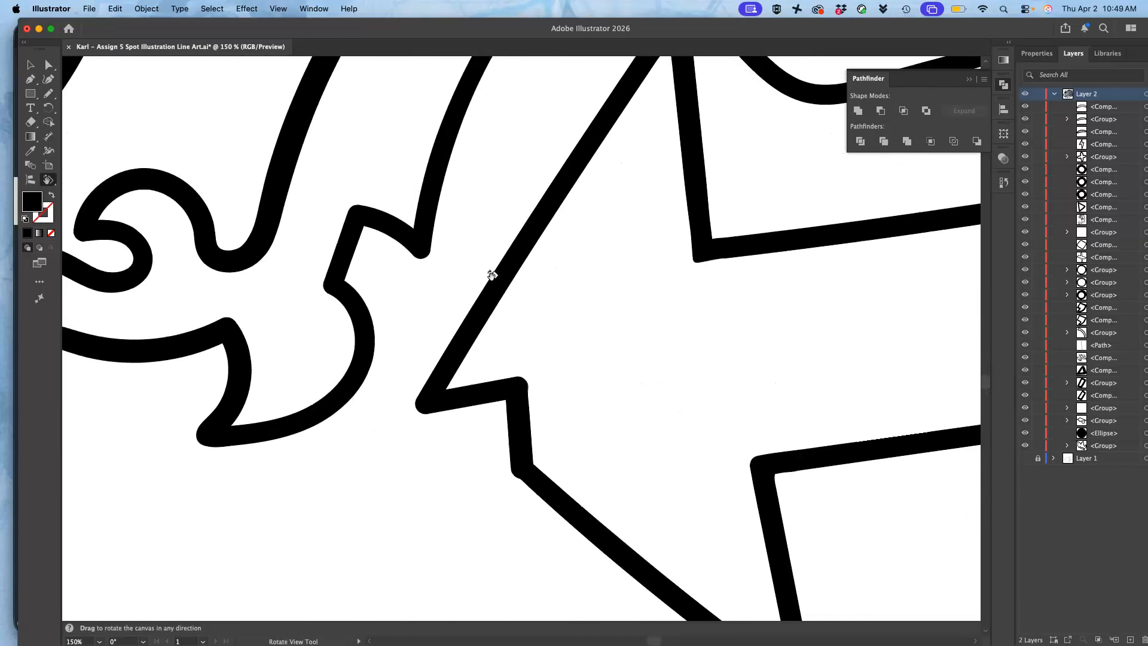
{"action": "scroll", "coordinate": [491, 275], "scroll_direction": "up", "scroll_amount": 10}
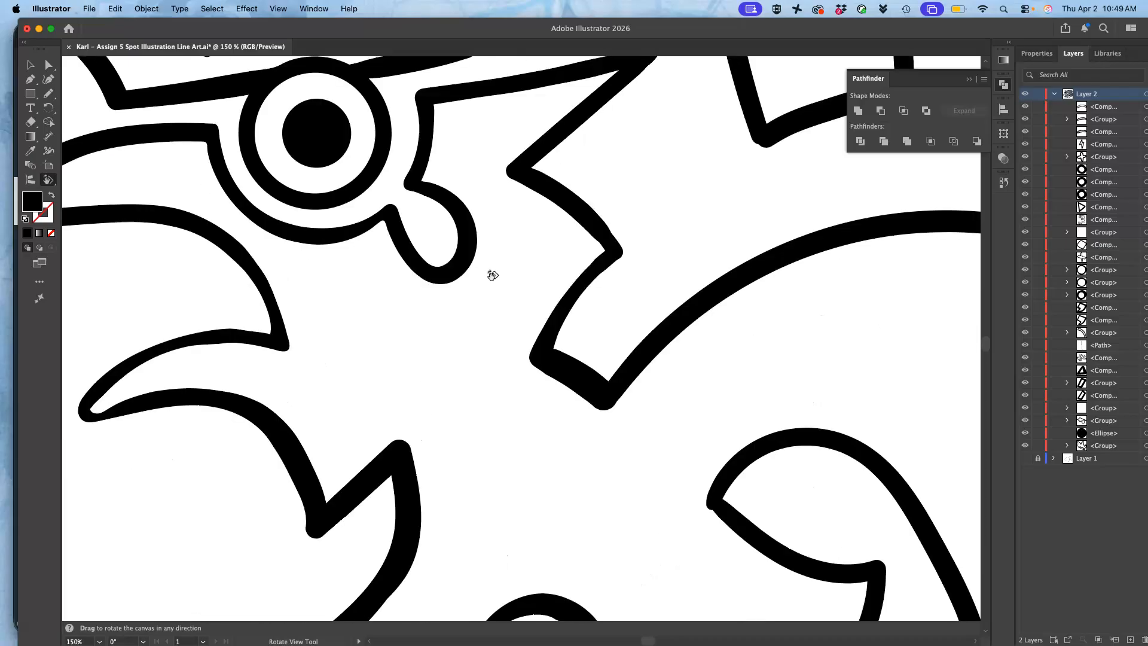
{"action": "scroll", "coordinate": [492, 275], "scroll_direction": "up", "scroll_amount": 5}
{"action": "scroll", "coordinate": [492, 275], "scroll_direction": "down", "scroll_amount": 3}
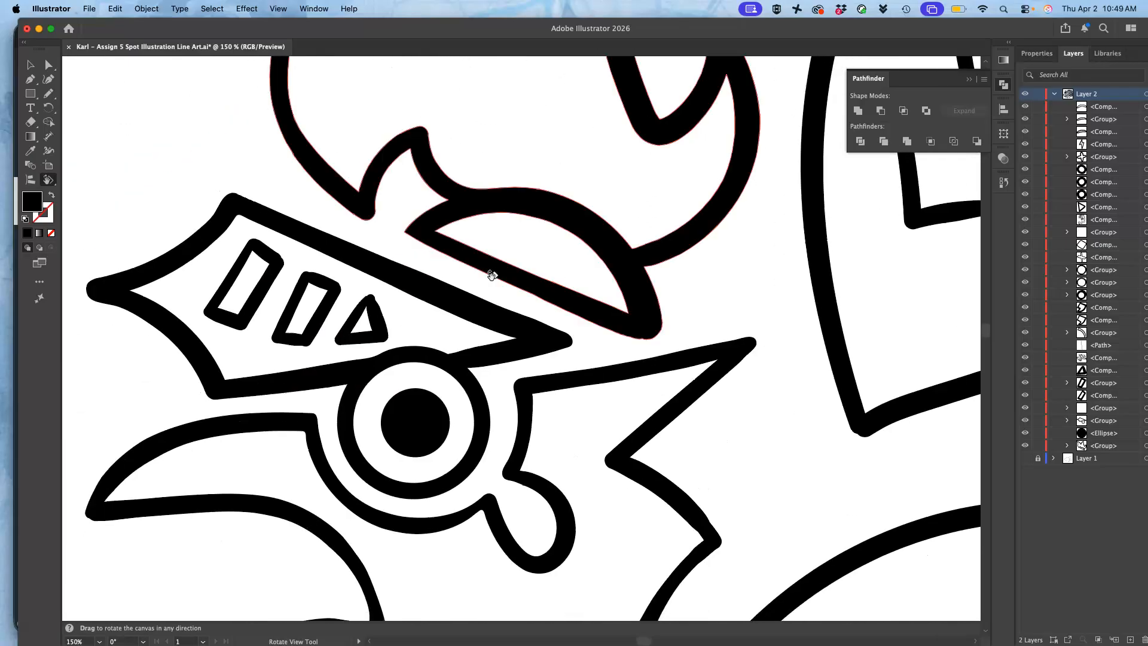
{"action": "left_click", "coordinate": [49, 93]}
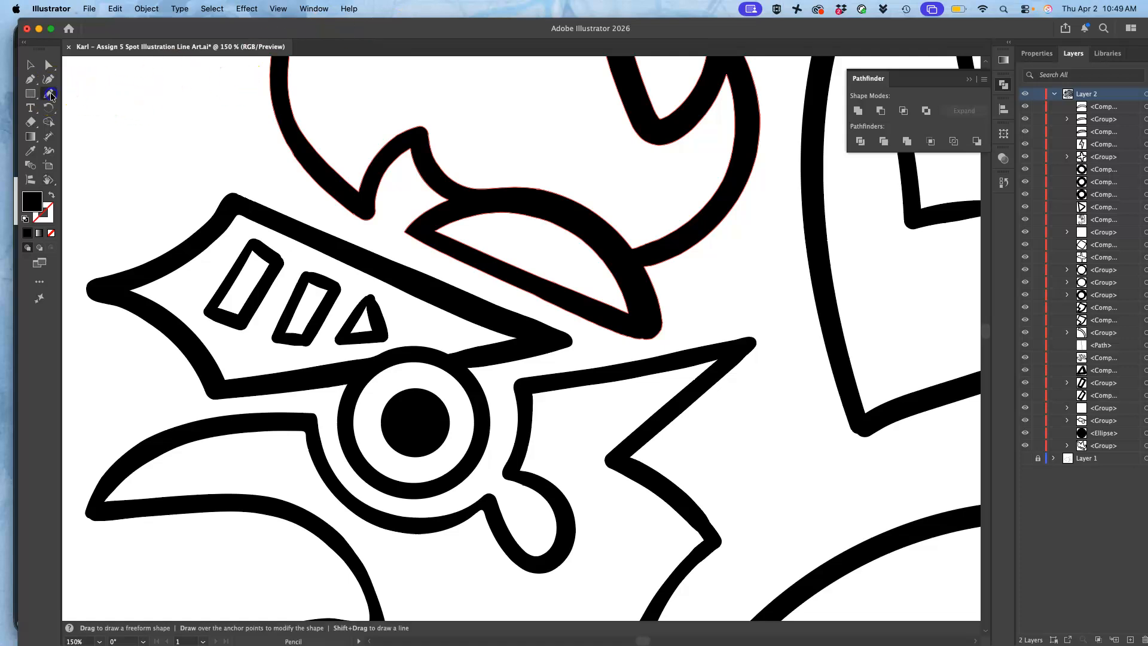
{"action": "key", "text": "super"}
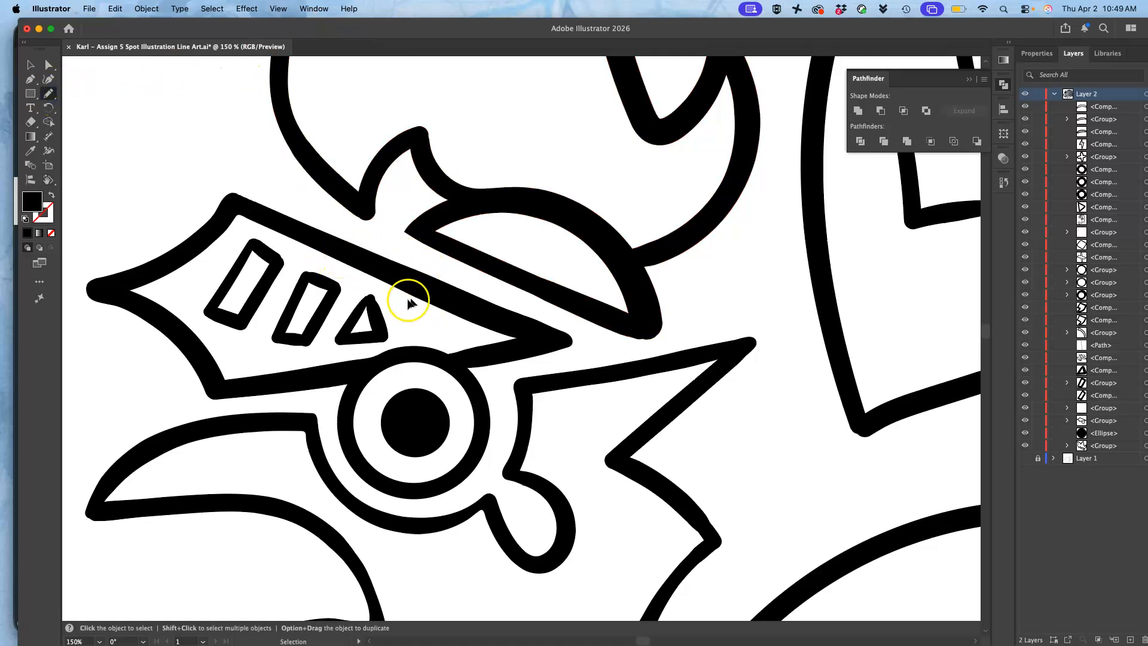
{"action": "left_click", "coordinate": [381, 317], "text": "super"}
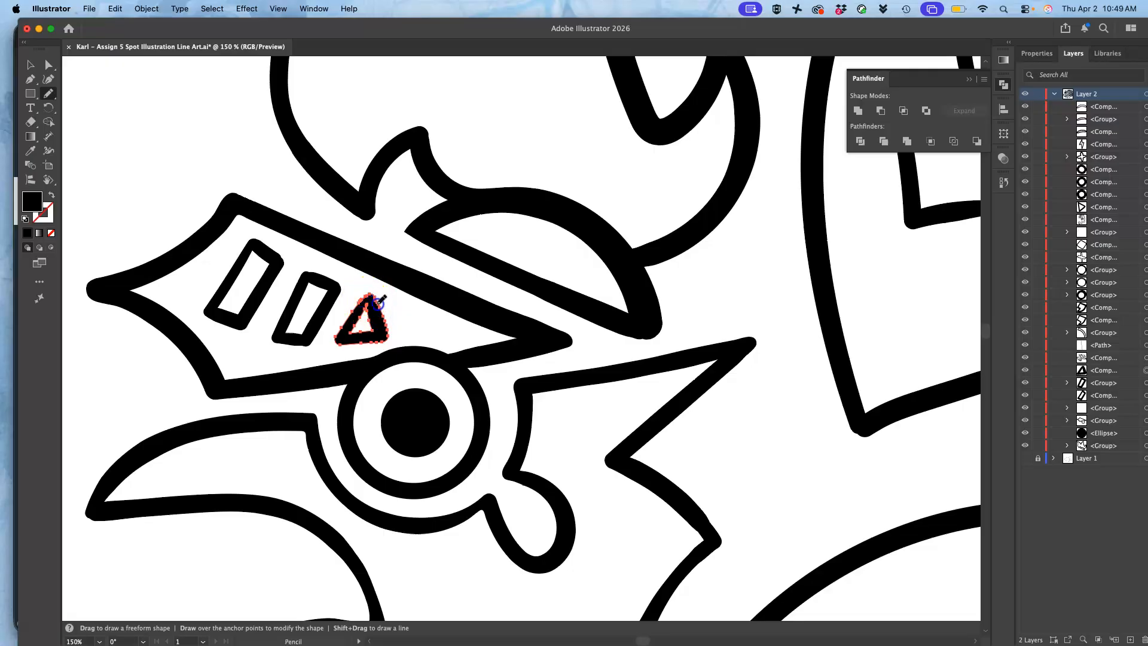
{"action": "left_click", "coordinate": [314, 276], "text": "super"}
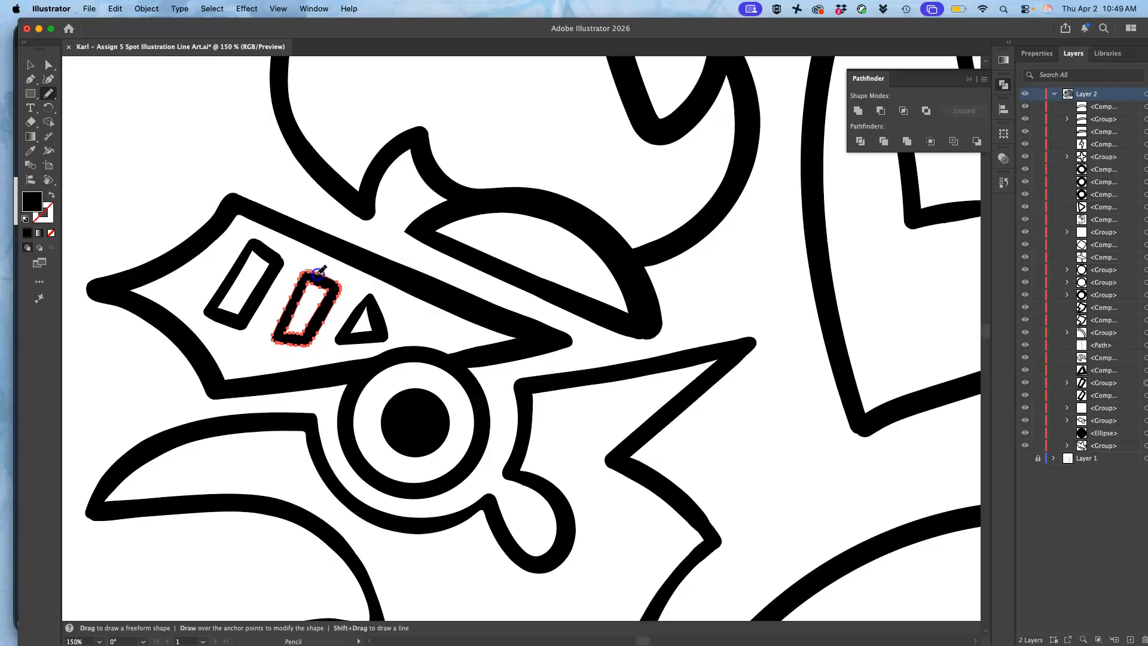
{"action": "key", "text": "super"}
{"action": "left_click", "coordinate": [266, 244], "text": "super"}
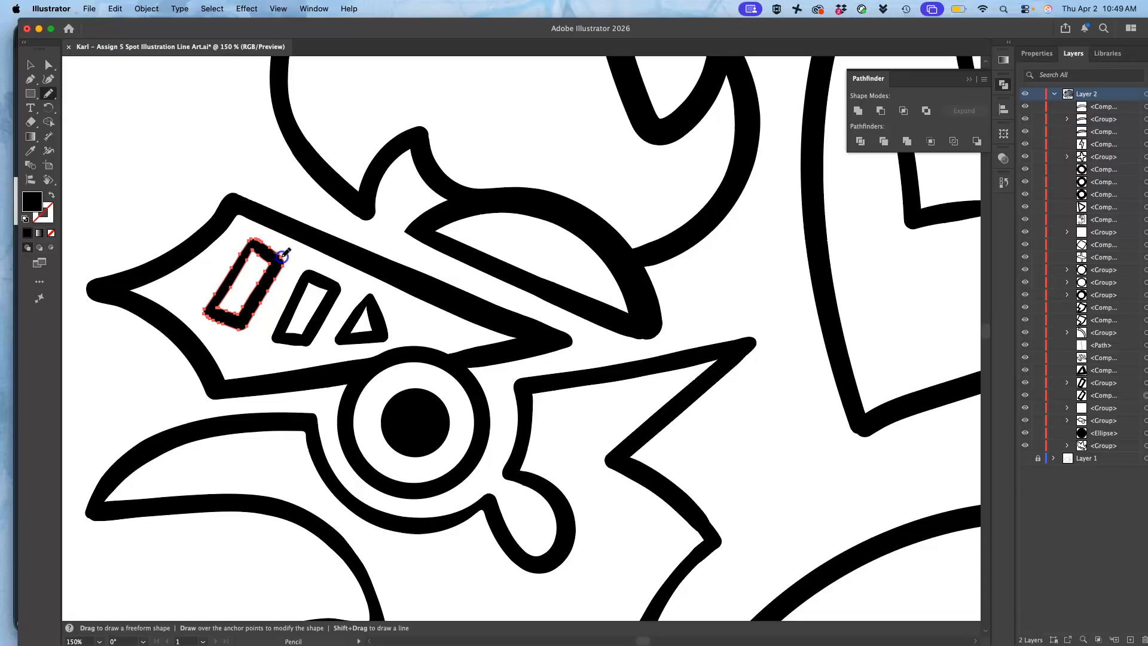
Refine the lower pointed tip of the bird's crest outline above the visor with the Pencil tool.
{"action": "scroll", "coordinate": [505, 359], "scroll_direction": "down", "scroll_amount": 5}
{"action": "scroll", "coordinate": [505, 358], "scroll_direction": "right", "scroll_amount": 3}
{"action": "key", "text": "super"}
{"action": "left_click", "coordinate": [571, 207], "text": "super"}
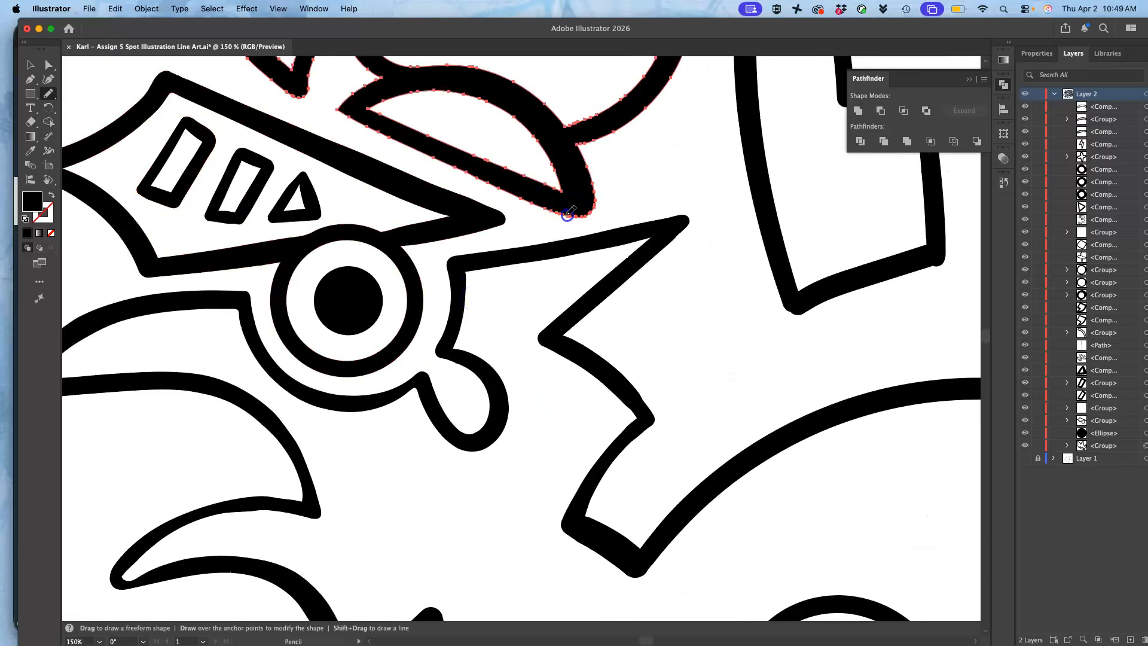
Clean up the two corners of the tail outline beside the foot of the f icon with the Pencil tool.
{"action": "scroll", "coordinate": [431, 308], "scroll_direction": "right", "scroll_amount": 4}
{"action": "scroll", "coordinate": [431, 308], "scroll_direction": "down", "scroll_amount": 1}
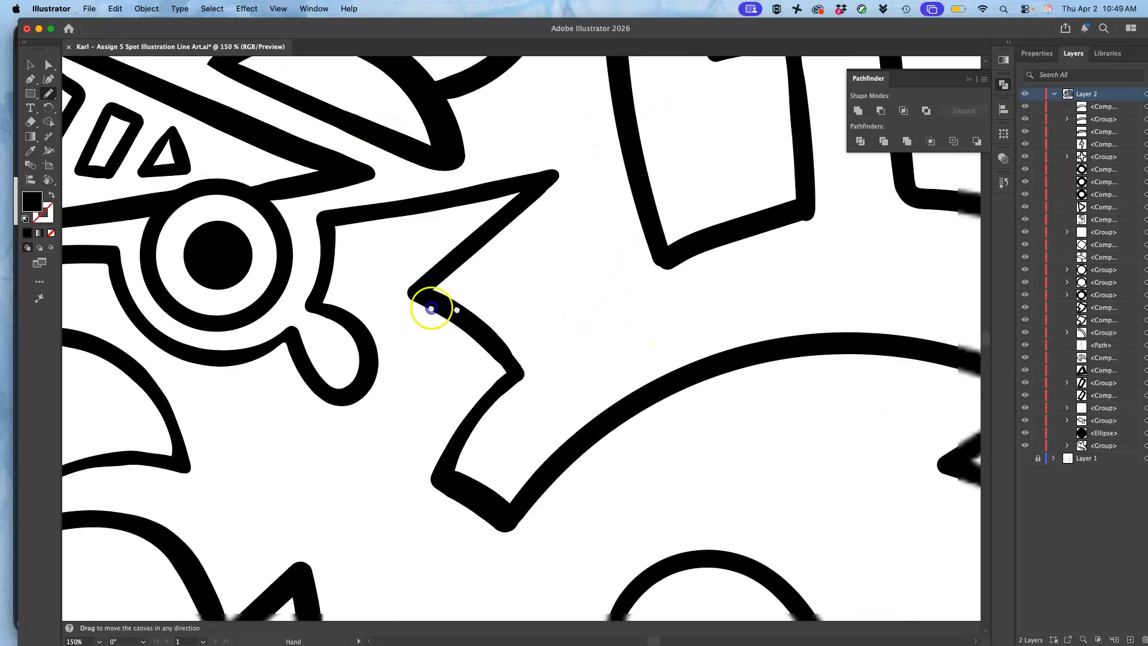
{"action": "key", "text": "super"}
{"action": "left_click", "coordinate": [585, 241], "text": "super"}
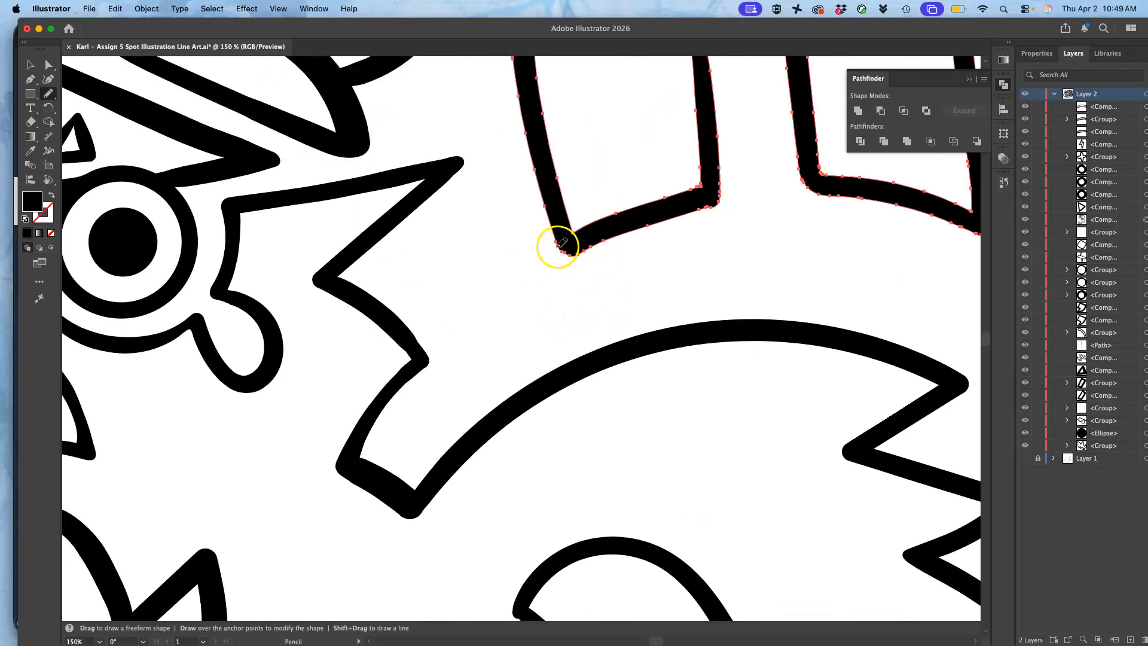
{"action": "left_click", "coordinate": [710, 193], "text": "super"}
{"action": "left_click_drag", "start_coordinate": [708, 208], "coordinate": [705, 209]}
Smooth the circle inside the pin icon and straighten the uneven edge along the neighbouring f with the Pencil tool.
{"action": "key", "text": "space"}
{"action": "left_click_drag", "start_coordinate": [770, 248], "coordinate": [477, 221]}
{"action": "key", "text": "space"}
{"action": "left_click_drag", "start_coordinate": [638, 254], "coordinate": [478, 210]}
{"action": "left_click_drag", "start_coordinate": [633, 321], "coordinate": [432, 451]}
{"action": "left_click_drag", "start_coordinate": [546, 296], "coordinate": [486, 505]}
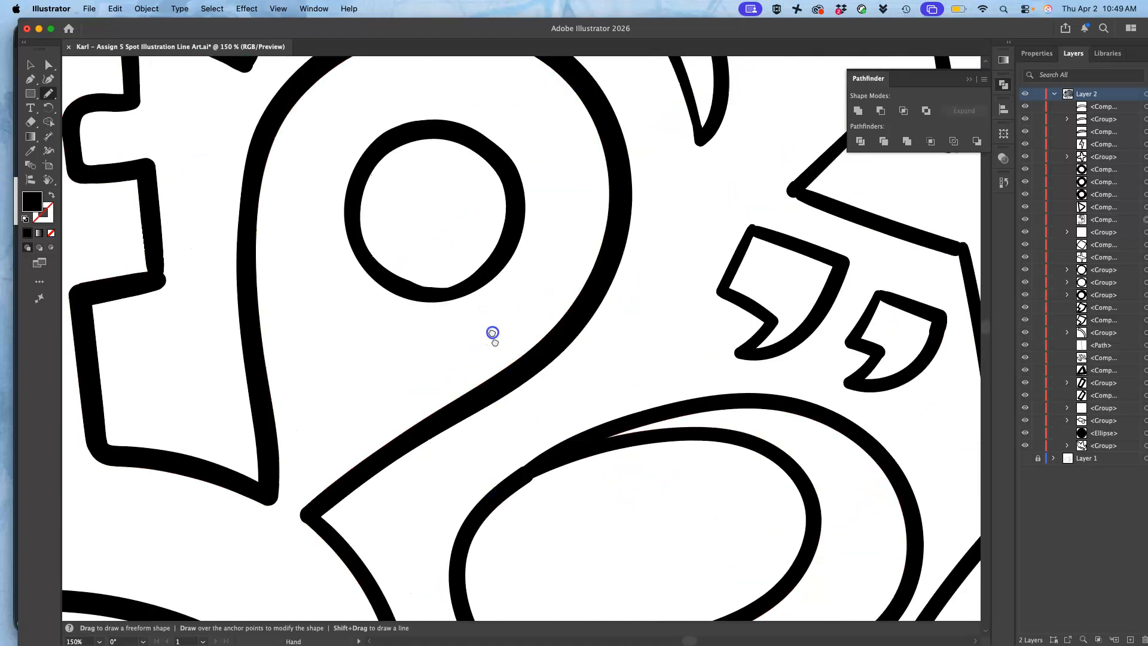
{"action": "left_click_drag", "start_coordinate": [492, 333], "coordinate": [544, 451]}
{"action": "left_click", "coordinate": [550, 382], "text": "super"}
{"action": "left_click_drag", "start_coordinate": [498, 407], "coordinate": [470, 413]}
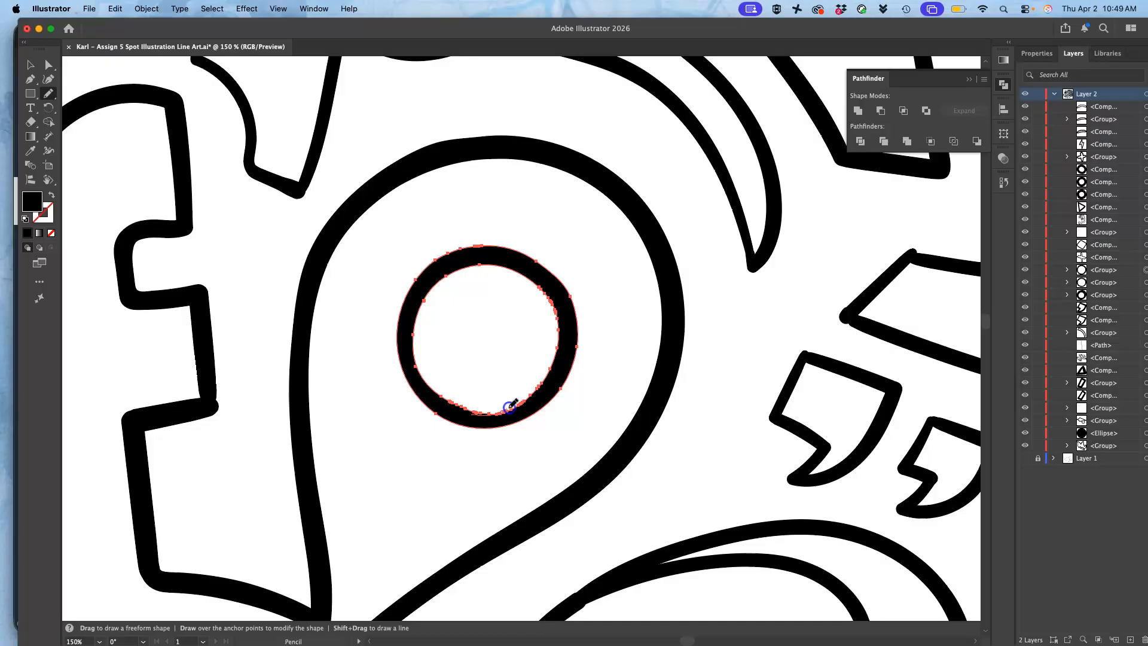
{"action": "mouse_move", "coordinate": [562, 375]}
{"action": "left_mouse_down"}
{"action": "mouse_move", "coordinate": [502, 411]}
{"action": "mouse_move", "coordinate": [472, 406]}
{"action": "left_mouse_up"}
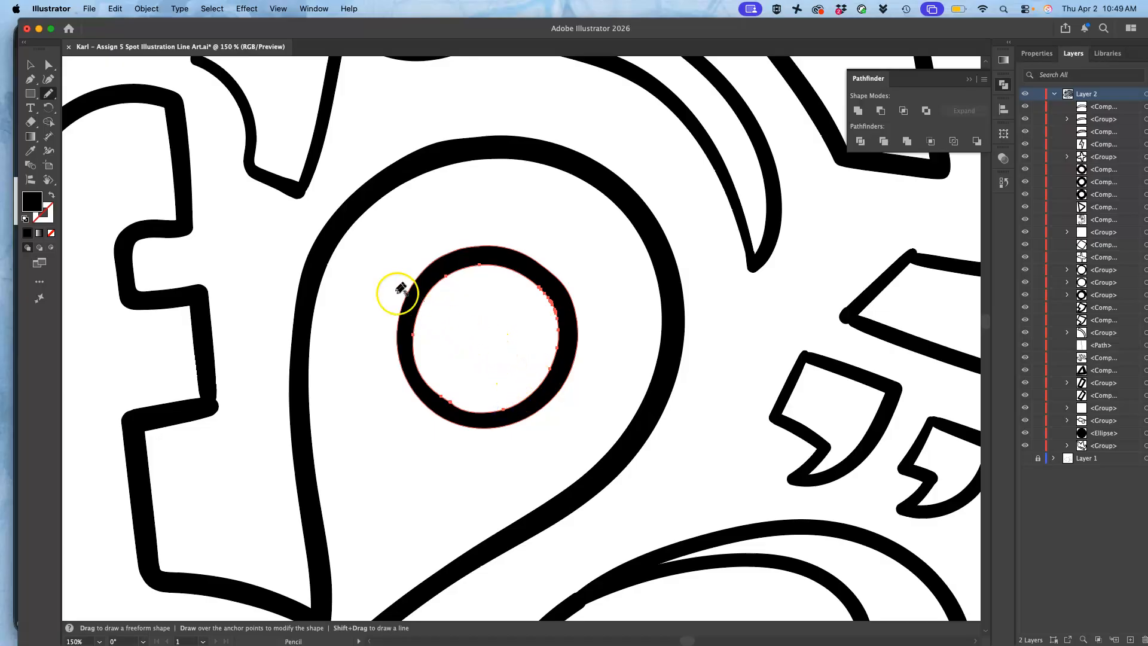
{"action": "left_click", "coordinate": [217, 372], "text": "super"}
{"action": "left_click_drag", "start_coordinate": [215, 363], "coordinate": [219, 410]}
Redraw the rough corners and edges of the X icon's outline with the Pencil tool, including the bump at its lower-right arm.
{"action": "key", "text": "space"}
{"action": "left_click_drag", "start_coordinate": [259, 297], "coordinate": [277, 512]}
{"action": "left_click_drag", "start_coordinate": [403, 342], "coordinate": [334, 386]}
{"action": "left_click_drag", "start_coordinate": [471, 366], "coordinate": [292, 305]}
{"action": "left_click_drag", "start_coordinate": [554, 407], "coordinate": [279, 266]}
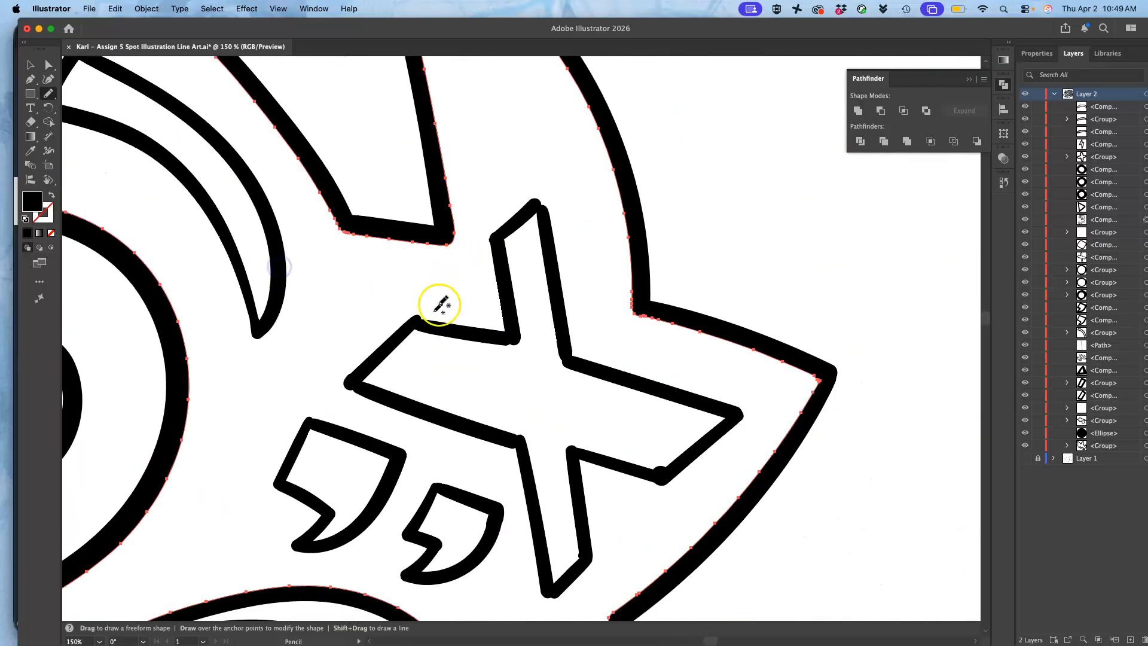
{"action": "left_click", "coordinate": [412, 317], "text": "super"}
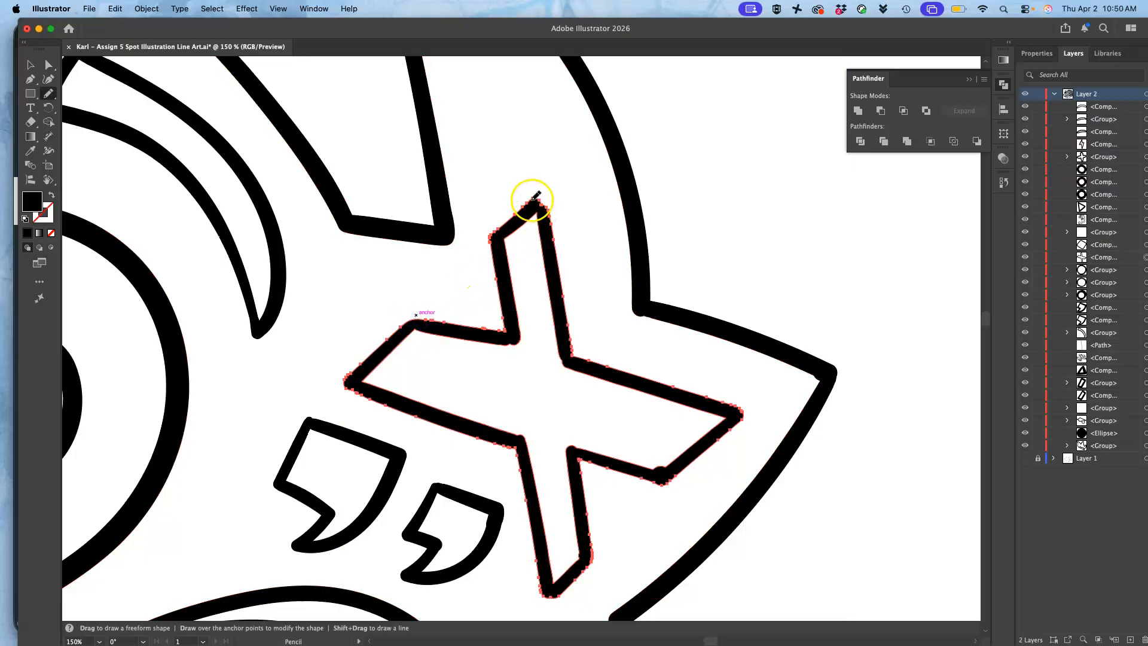
{"action": "mouse_move", "coordinate": [489, 329]}
{"action": "left_mouse_down"}
{"action": "mouse_move", "coordinate": [389, 350]}
{"action": "mouse_move", "coordinate": [349, 377]}
{"action": "left_mouse_up"}
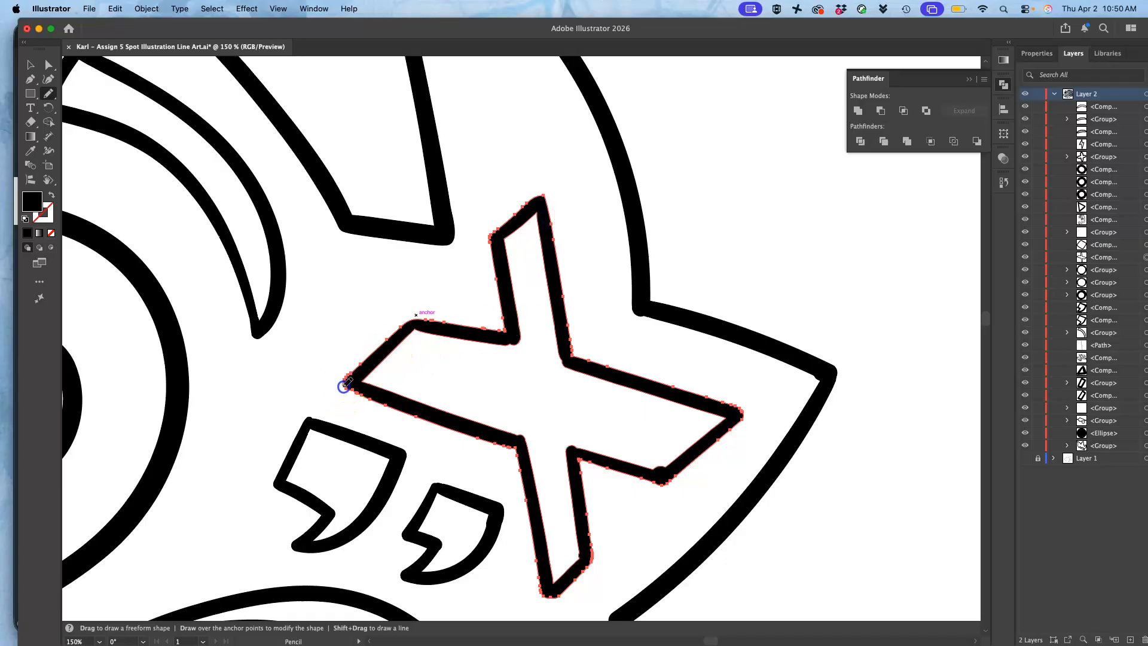
{"action": "left_click", "coordinate": [661, 474], "text": "super"}
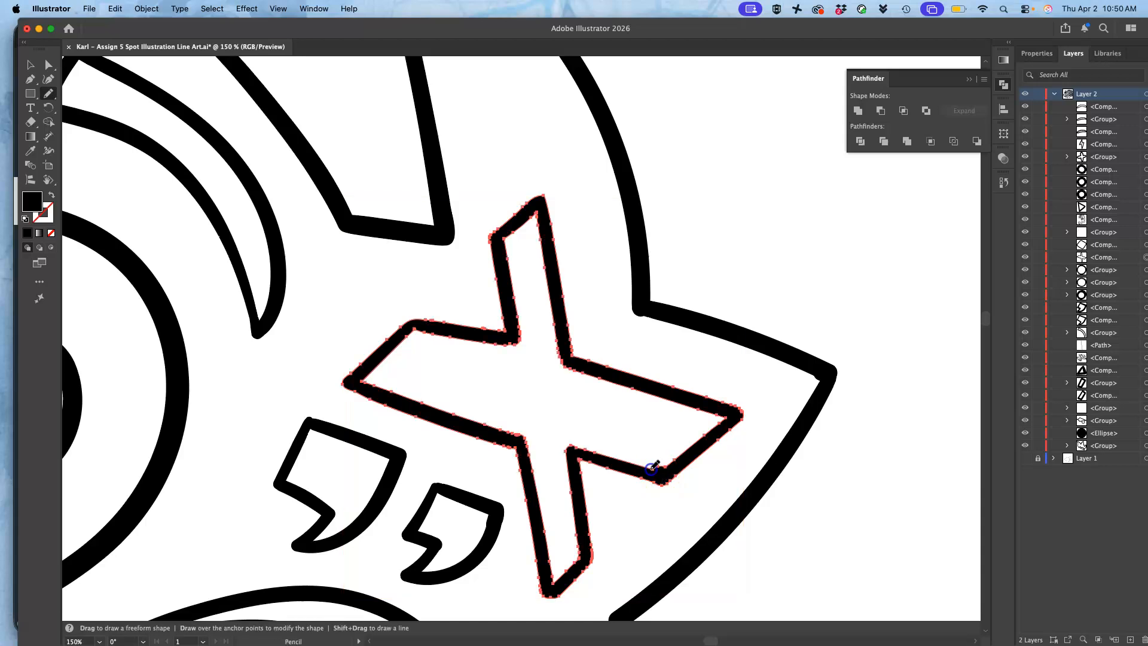
{"action": "left_click_drag", "start_coordinate": [667, 465], "coordinate": [688, 448]}
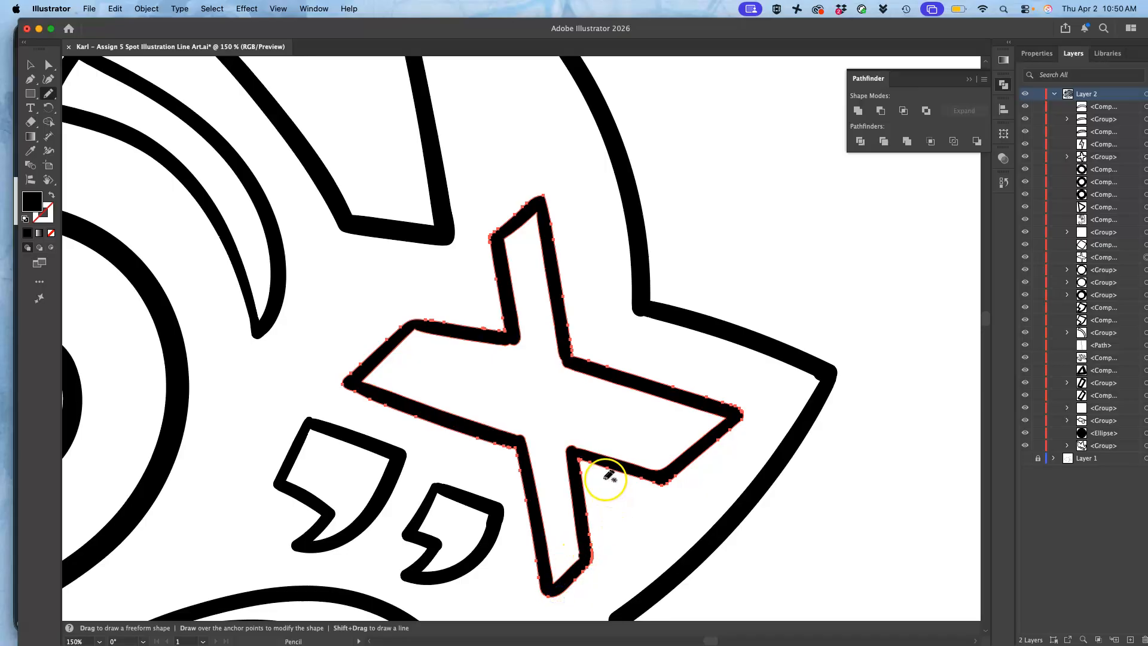
{"action": "mouse_move", "coordinate": [507, 435]}
{"action": "left_mouse_down"}
{"action": "mouse_move", "coordinate": [585, 425]}
{"action": "mouse_move", "coordinate": [609, 449]}
{"action": "mouse_move", "coordinate": [594, 454]}
{"action": "mouse_move", "coordinate": [534, 418]}
{"action": "mouse_move", "coordinate": [487, 442]}
{"action": "left_mouse_up"}
Smooth the outlines of the two comma-shaped quotation marks beside the X icon with the Pencil tool.
{"action": "left_click", "coordinate": [496, 512], "text": "super"}
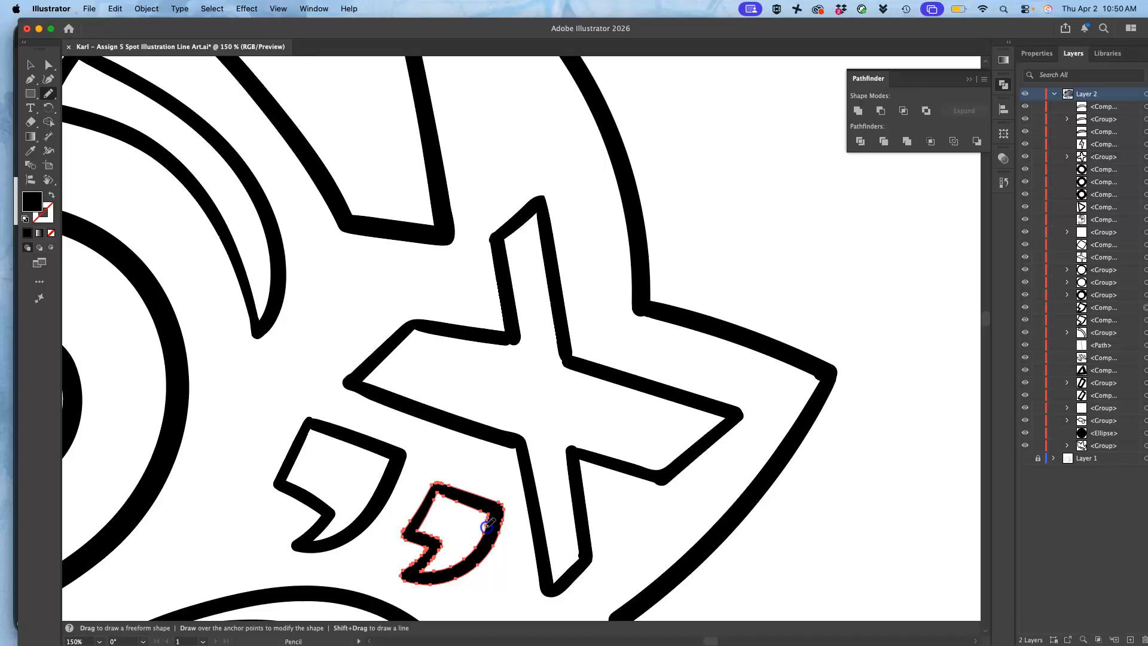
{"action": "left_click_drag", "start_coordinate": [508, 532], "coordinate": [494, 399]}
{"action": "left_click_drag", "start_coordinate": [419, 351], "coordinate": [466, 284]}
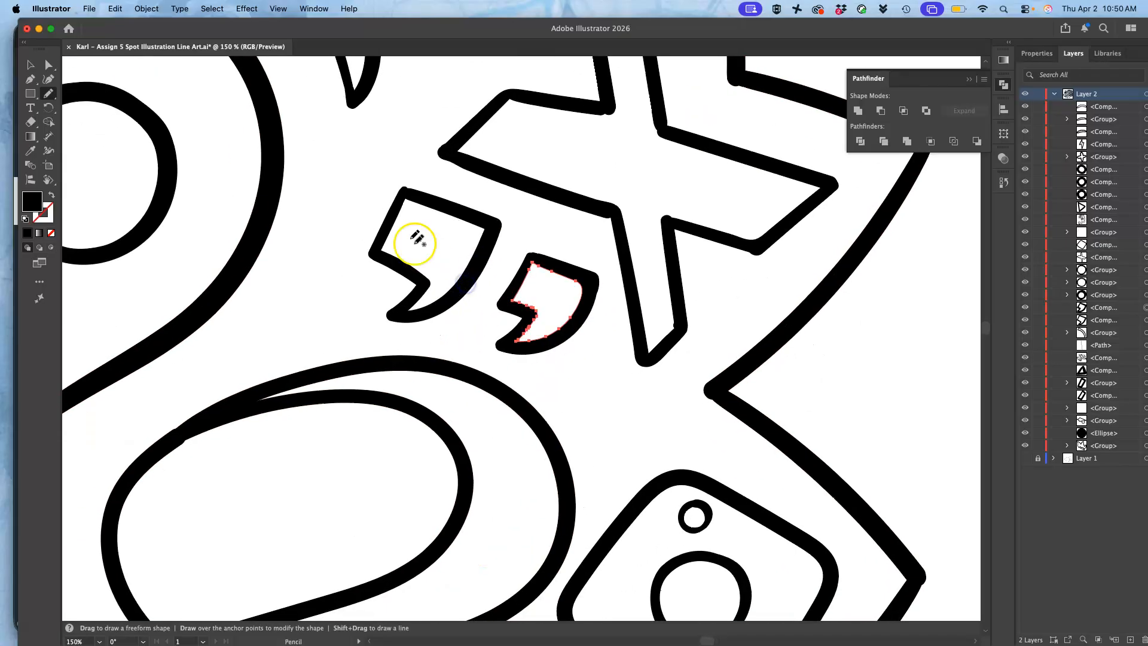
{"action": "left_click", "coordinate": [418, 197], "text": "super"}
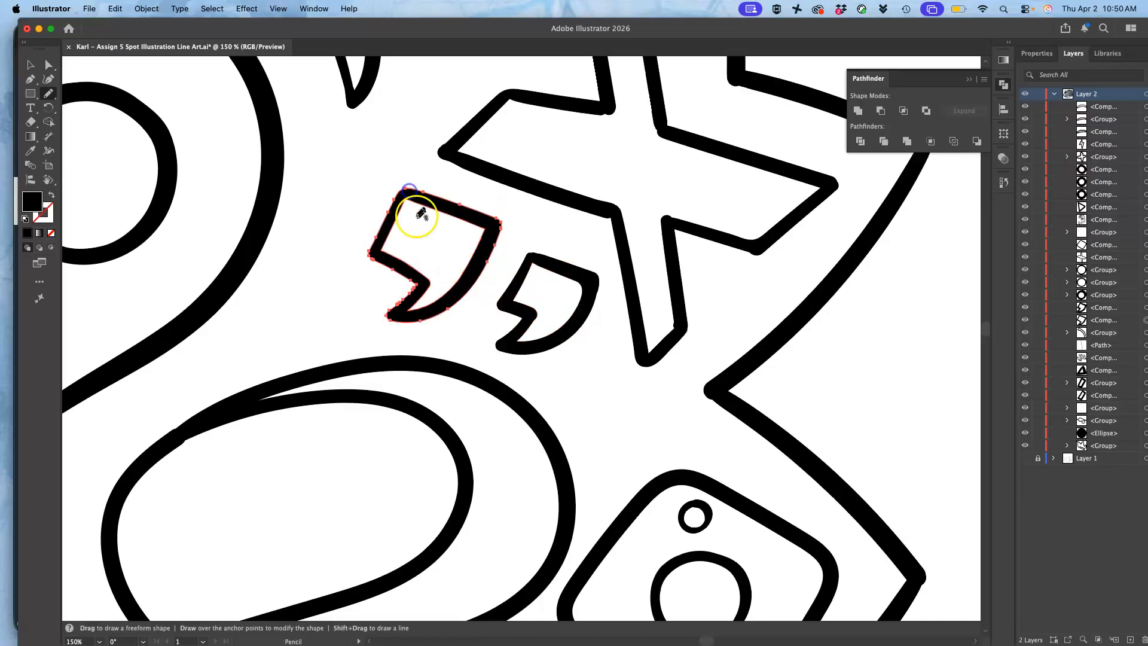
Refine the pointed corner of the tail outline beside the camera icon with the Pencil tool.
{"action": "scroll", "coordinate": [508, 335], "scroll_direction": "down", "scroll_amount": 10}
{"action": "left_click_drag", "start_coordinate": [547, 363], "coordinate": [432, 431]}
{"action": "left_click", "coordinate": [753, 224], "text": "super"}
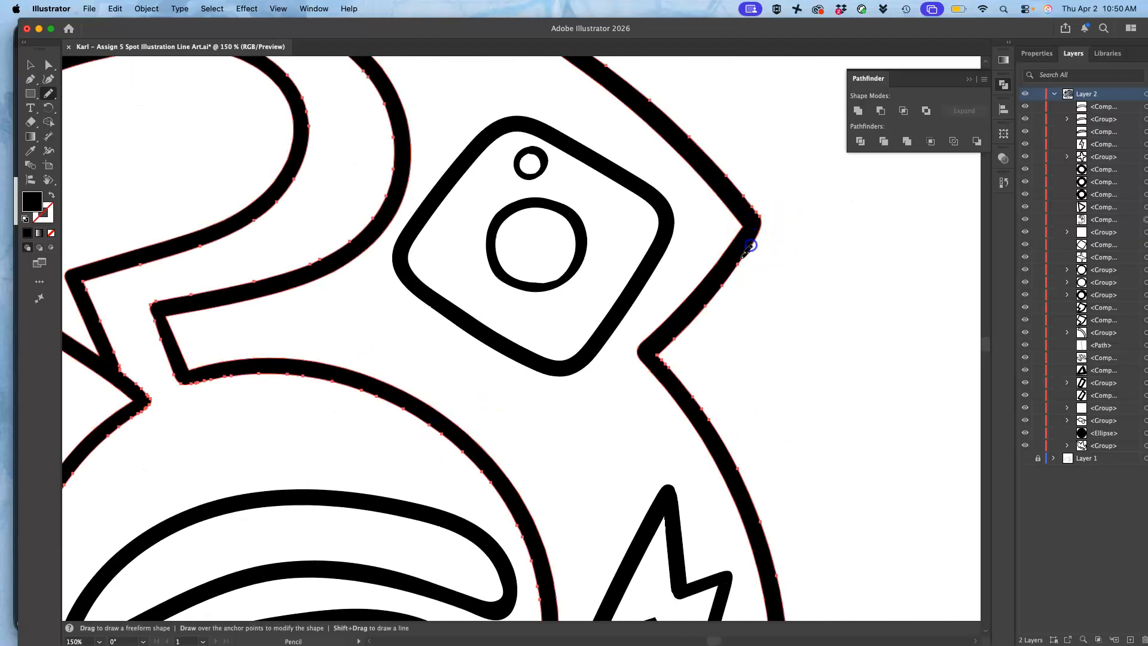
Cut the stepped notch out of the big arrow's lower-left outline with the Eraser and delete the detached piece.
{"action": "scroll", "coordinate": [622, 299], "scroll_direction": "down", "scroll_amount": 15}
{"action": "left_click_drag", "start_coordinate": [631, 296], "coordinate": [849, 63]}
{"action": "left_click_drag", "start_coordinate": [520, 366], "coordinate": [735, 243]}
{"action": "left_click_drag", "start_coordinate": [436, 402], "coordinate": [687, 379]}
{"action": "left_click_drag", "start_coordinate": [410, 378], "coordinate": [519, 425]}
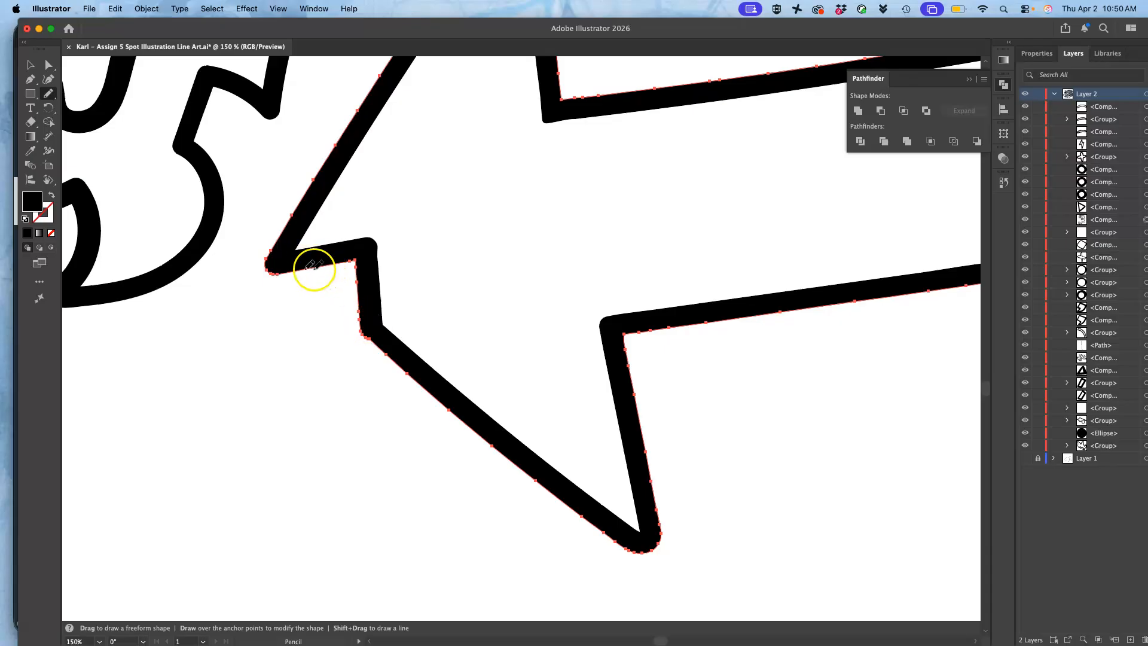
{"action": "left_click", "coordinate": [31, 122]}
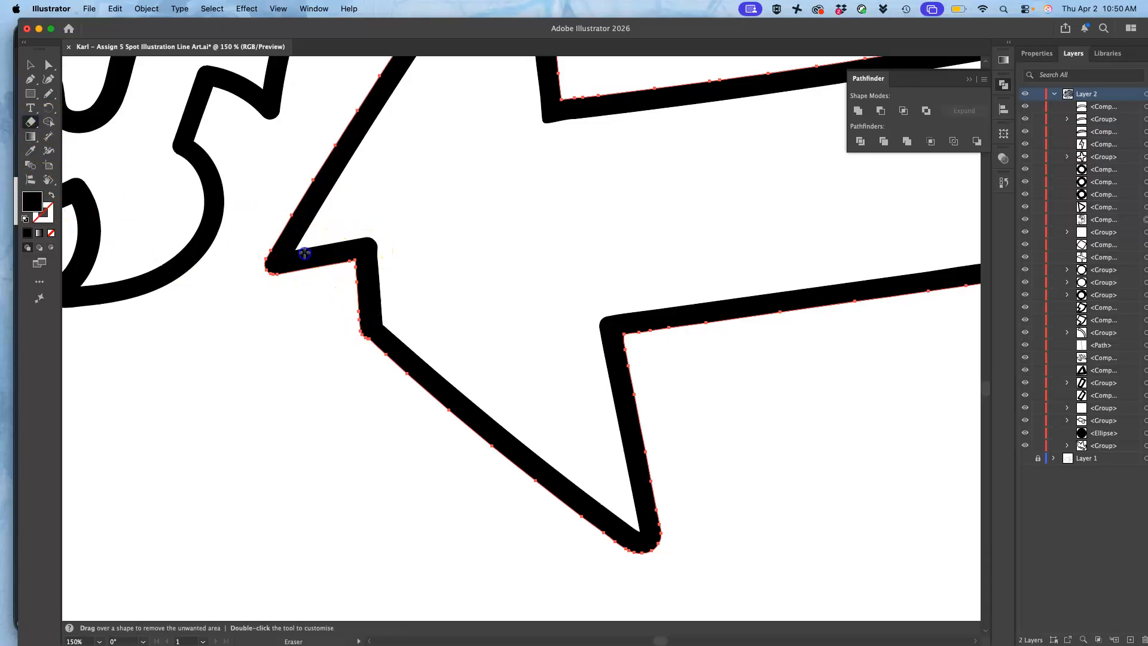
{"action": "left_click_drag", "start_coordinate": [291, 287], "coordinate": [293, 286]}
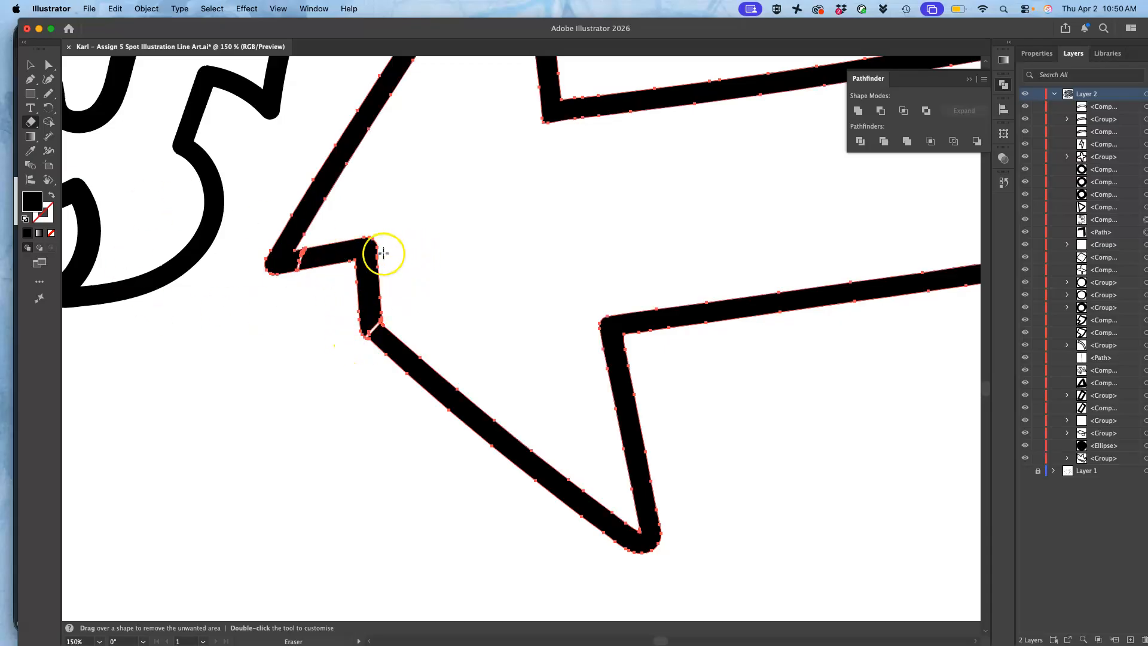
{"action": "left_click", "coordinate": [48, 65]}
{"action": "left_click", "coordinate": [390, 257]}
{"action": "left_click", "coordinate": [369, 258]}
{"action": "key", "text": "Delete"}
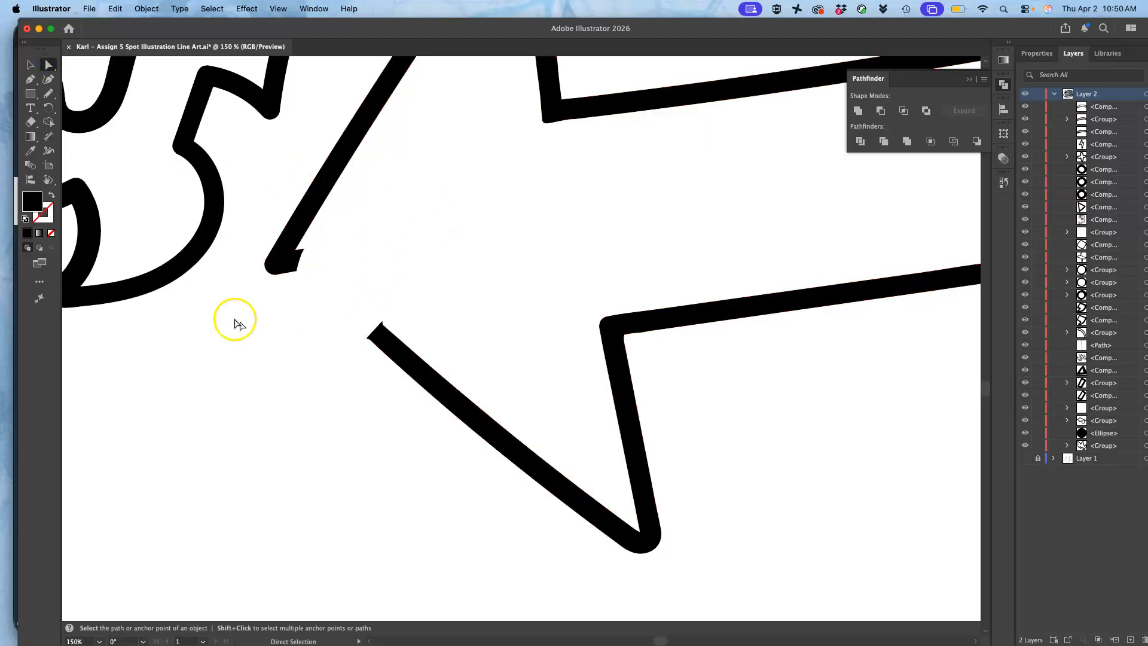
Bridge the gap in the big arrow's lower-left outline with the Blob Brush and trim the leftover spurs with the Pencil tool.
{"action": "mouse_move", "coordinate": [49, 93]}
{"action": "left_mouse_down"}
{"action": "mouse_move", "coordinate": [95, 128]}
{"action": "mouse_move", "coordinate": [95, 108]}
{"action": "left_mouse_up"}
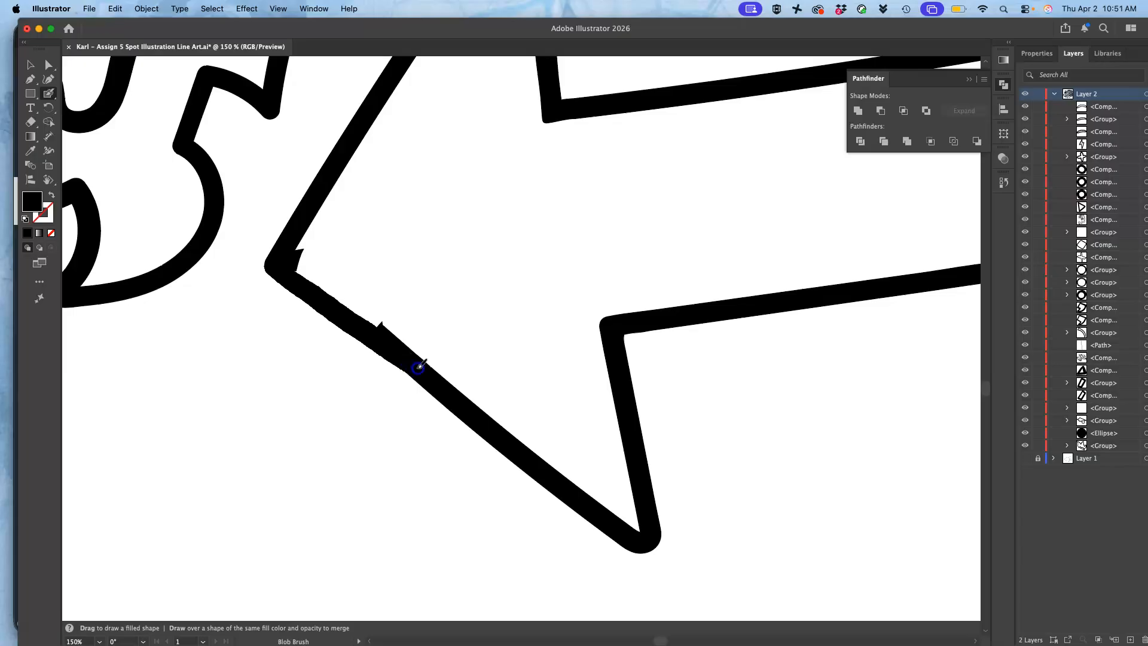
{"action": "key", "text": "shift+x"}
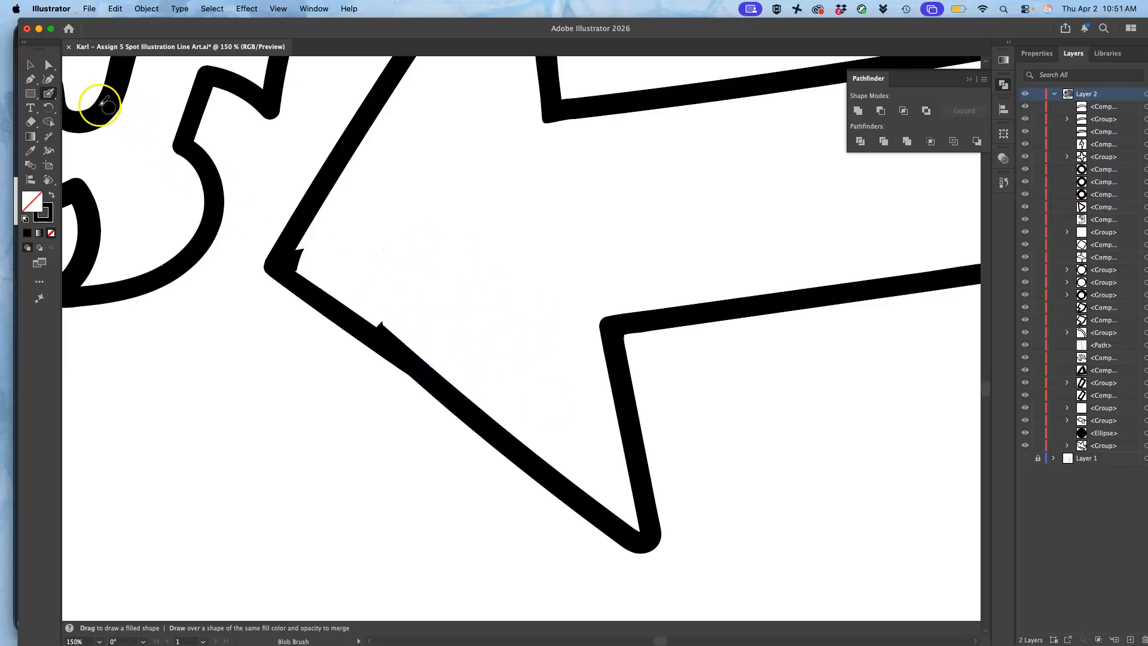
{"action": "left_click_drag", "start_coordinate": [48, 95], "coordinate": [90, 120]}
{"action": "left_click", "coordinate": [299, 223], "text": "super"}
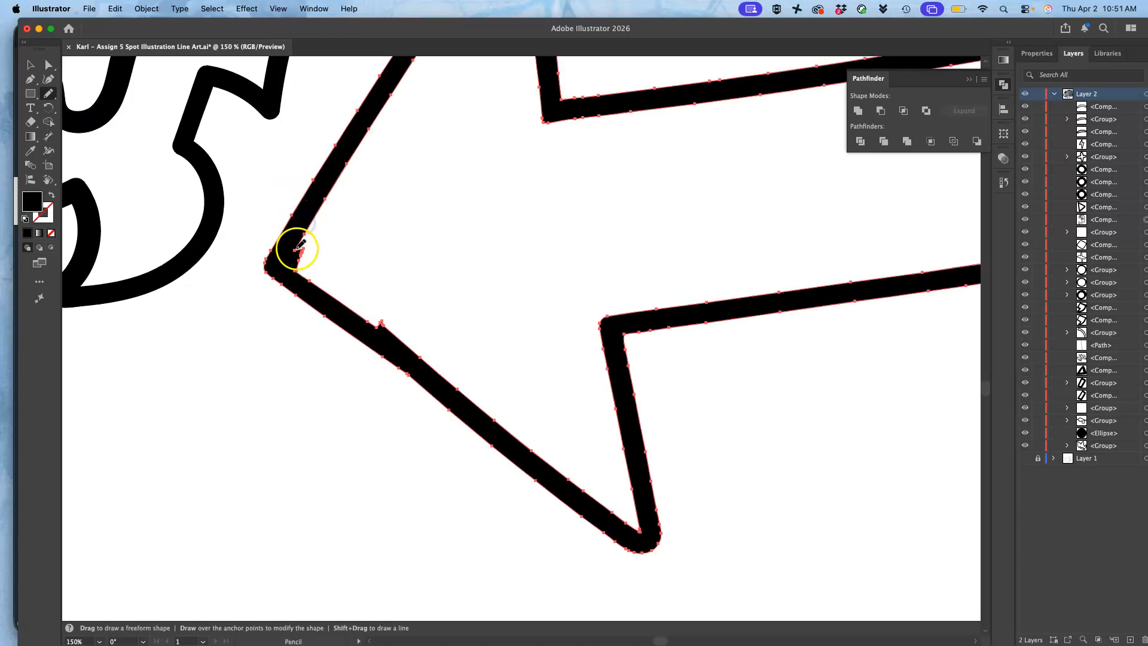
{"action": "mouse_move", "coordinate": [297, 272]}
{"action": "left_mouse_down"}
{"action": "mouse_move", "coordinate": [333, 313]}
{"action": "mouse_move", "coordinate": [337, 303]}
{"action": "mouse_move", "coordinate": [368, 323]}
{"action": "left_mouse_up"}
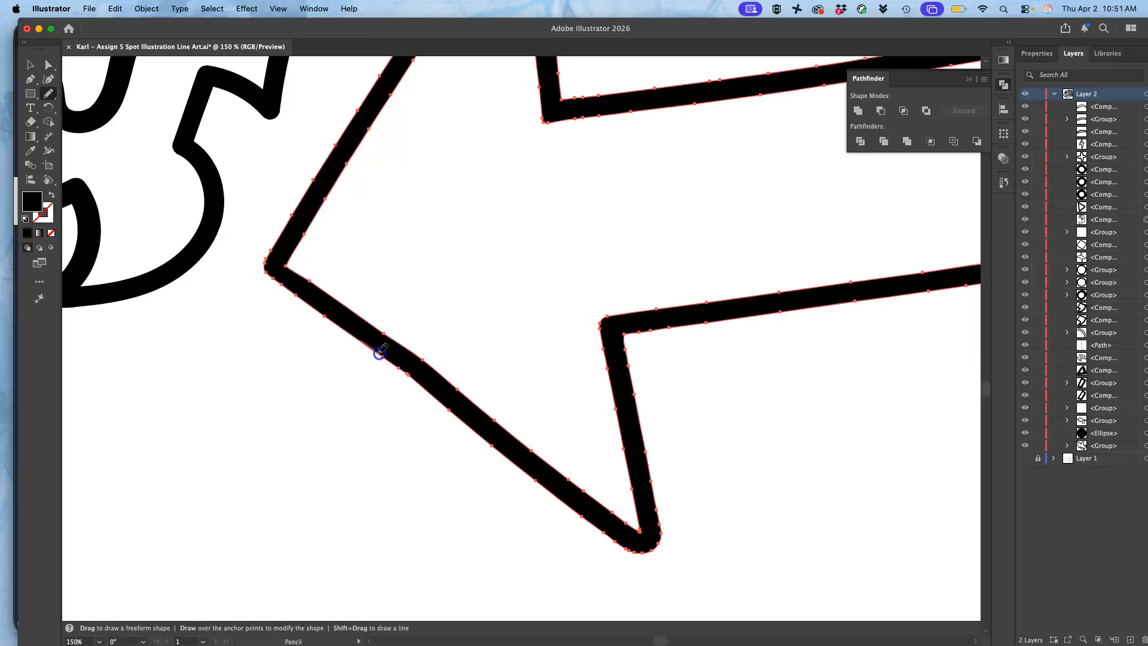
Even out the inner and outer edges of the rejoined lower-left diagonal with the Pencil tool.
{"action": "mouse_move", "coordinate": [436, 338]}
{"action": "left_mouse_down"}
{"action": "mouse_move", "coordinate": [379, 325]}
{"action": "mouse_move", "coordinate": [390, 343]}
{"action": "mouse_move", "coordinate": [385, 333]}
{"action": "left_mouse_up"}
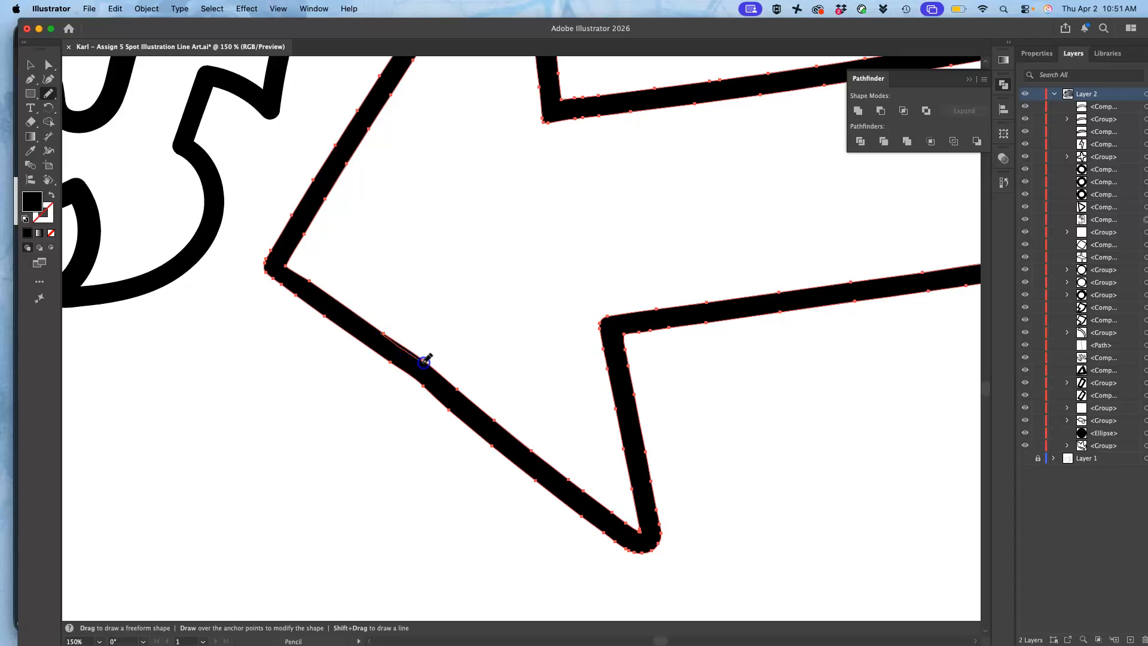
{"action": "mouse_move", "coordinate": [460, 391]}
{"action": "left_mouse_down"}
{"action": "mouse_move", "coordinate": [428, 394]}
{"action": "mouse_move", "coordinate": [379, 341]}
{"action": "left_mouse_up"}
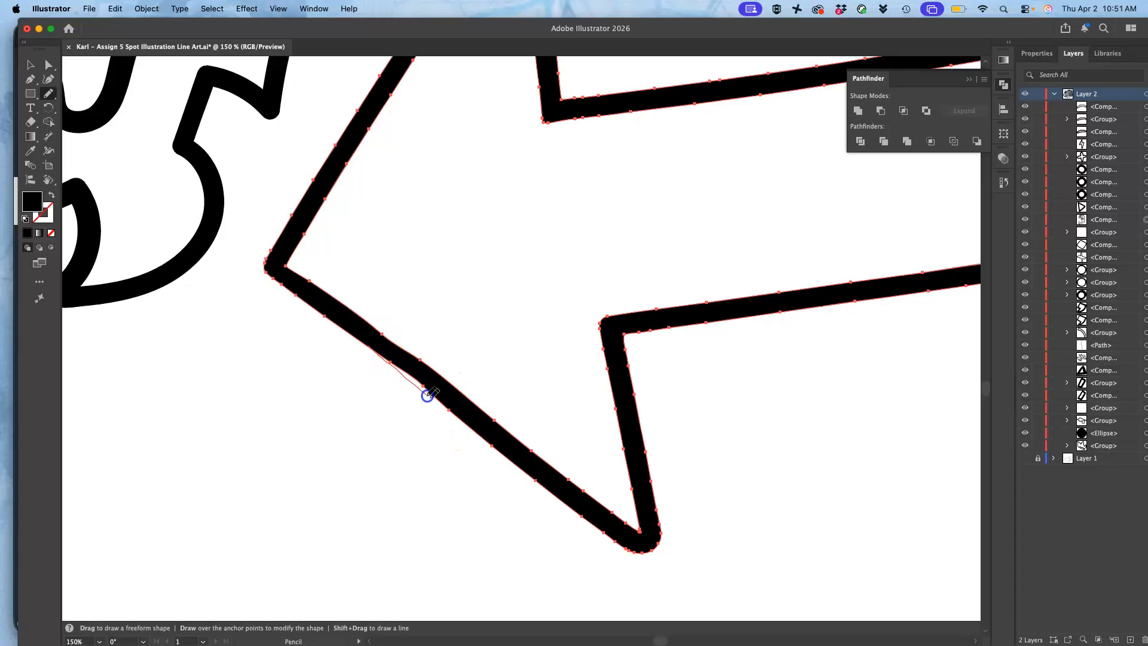
{"action": "mouse_move", "coordinate": [472, 432]}
{"action": "left_mouse_down"}
{"action": "mouse_move", "coordinate": [470, 487]}
{"action": "mouse_move", "coordinate": [410, 395]}
{"action": "mouse_move", "coordinate": [405, 359]}
{"action": "left_mouse_up"}
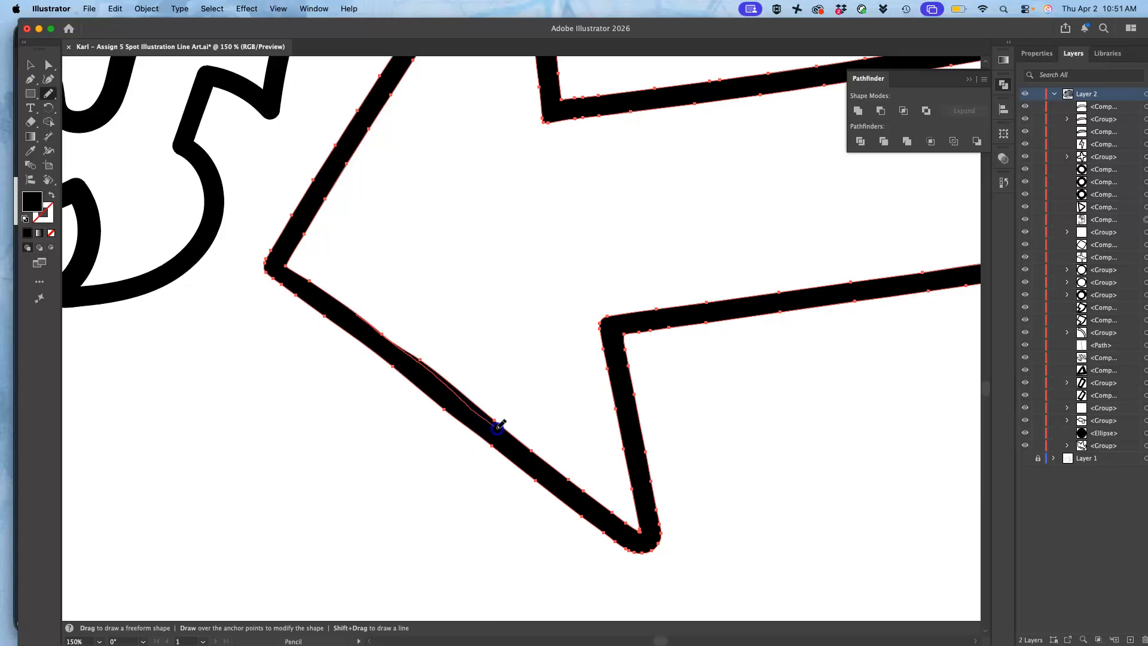
{"action": "left_click_drag", "start_coordinate": [514, 435], "coordinate": [511, 427]}
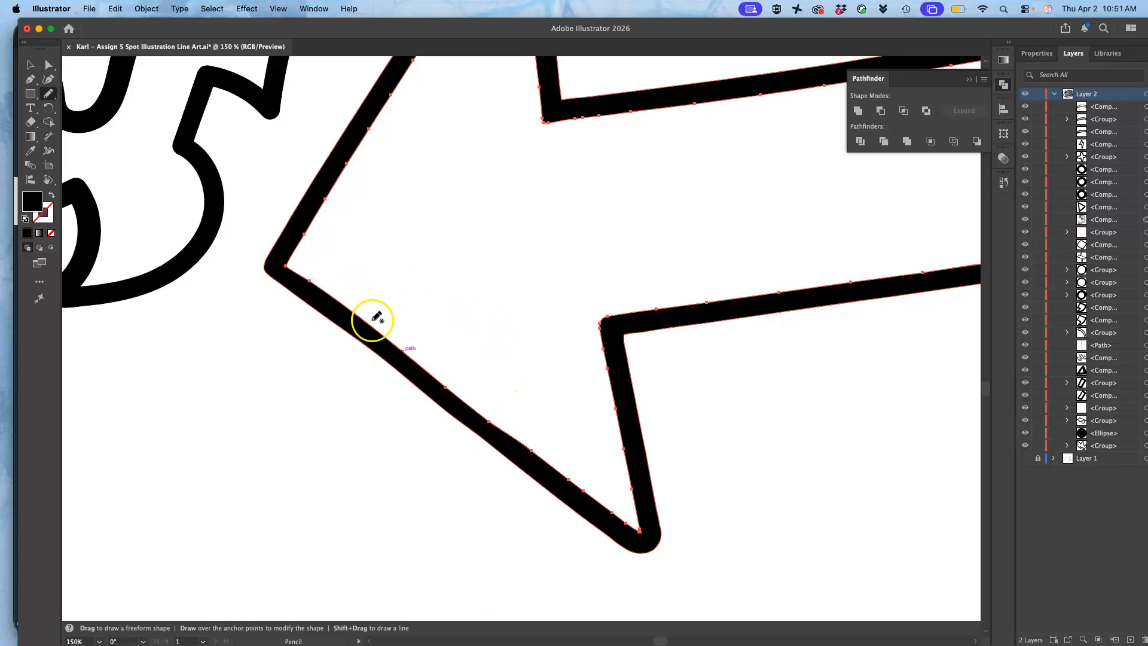
Smooth the arrowhead's lower-left diagonal from its middle towards the lower barb with the Smooth tool.
{"action": "left_click_drag", "start_coordinate": [47, 94], "coordinate": [86, 141]}
{"action": "left_click_drag", "start_coordinate": [389, 334], "coordinate": [503, 441]}
{"action": "mouse_move", "coordinate": [406, 359]}
{"action": "left_mouse_down"}
{"action": "mouse_move", "coordinate": [442, 393]}
{"action": "mouse_move", "coordinate": [331, 322]}
{"action": "mouse_move", "coordinate": [327, 304]}
{"action": "mouse_move", "coordinate": [377, 362]}
{"action": "mouse_move", "coordinate": [434, 401]}
{"action": "mouse_move", "coordinate": [319, 276]}
{"action": "mouse_move", "coordinate": [357, 309]}
{"action": "mouse_move", "coordinate": [368, 326]}
{"action": "mouse_move", "coordinate": [300, 280]}
{"action": "mouse_move", "coordinate": [339, 336]}
{"action": "mouse_move", "coordinate": [431, 404]}
{"action": "mouse_move", "coordinate": [522, 445]}
{"action": "mouse_move", "coordinate": [485, 408]}
{"action": "mouse_move", "coordinate": [547, 466]}
{"action": "mouse_move", "coordinate": [487, 429]}
{"action": "mouse_move", "coordinate": [551, 494]}
{"action": "left_mouse_up"}
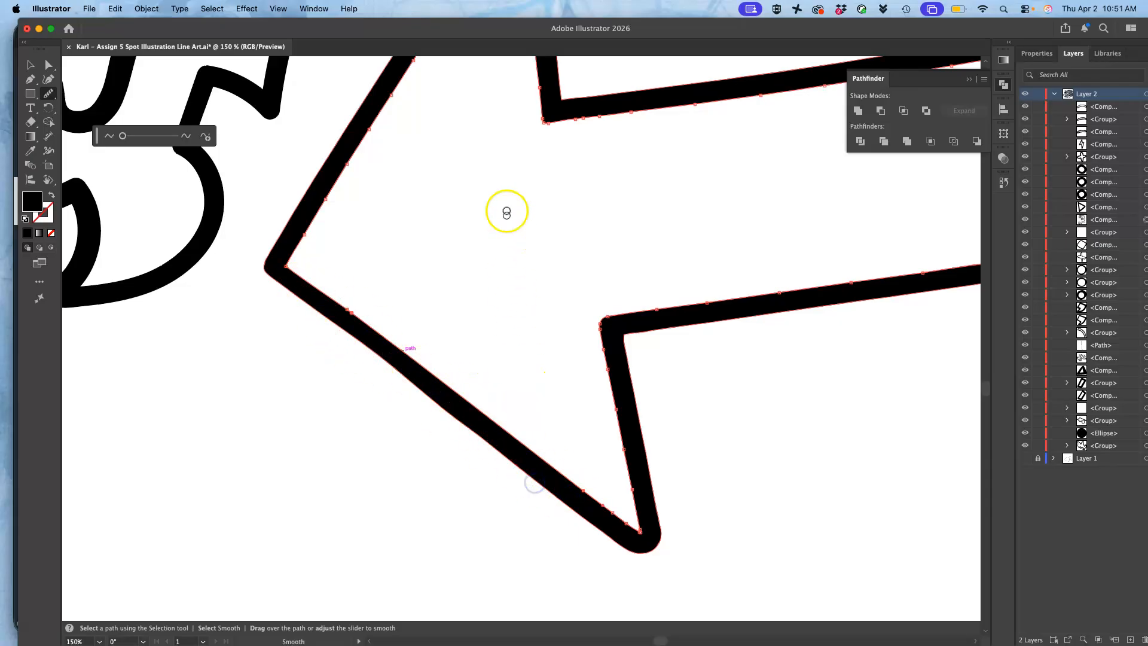
Lasso the anchor points of the arrowhead's lower barb and shift them slightly left and down with Direct Selection.
{"action": "key", "text": "super"}
{"action": "key", "text": "super+minus"}
{"action": "key", "text": "super+minus"}
{"action": "key", "text": "space"}
{"action": "left_click_drag", "start_coordinate": [607, 239], "coordinate": [555, 223]}
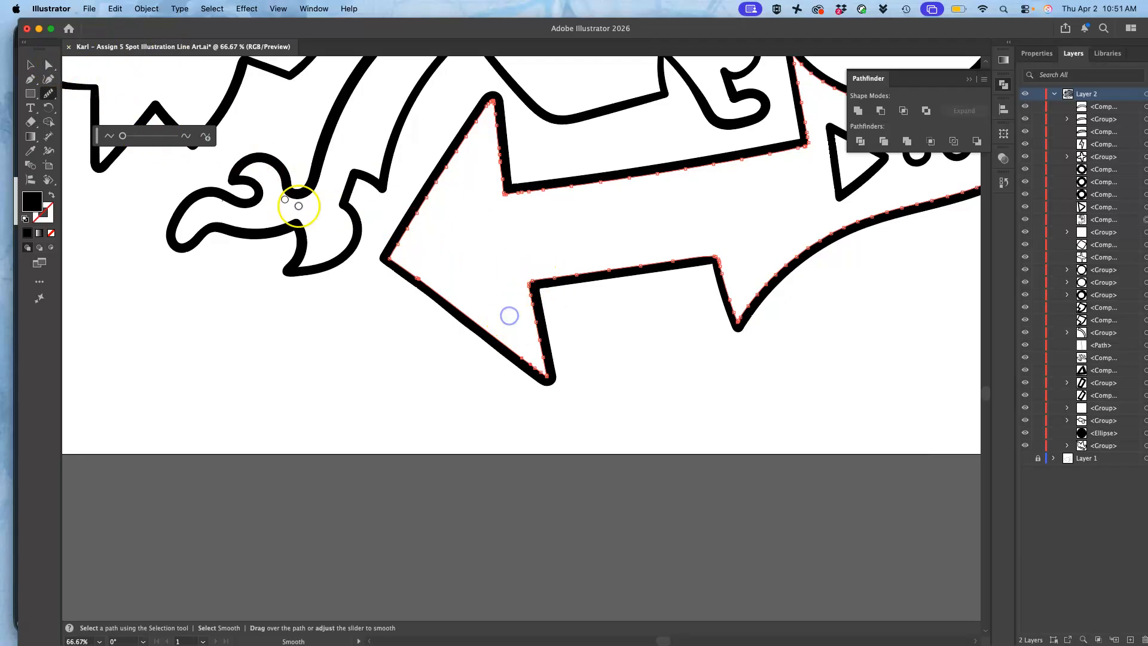
{"action": "left_click", "coordinate": [49, 63]}
{"action": "mouse_move", "coordinate": [48, 64]}
{"action": "left_mouse_down"}
{"action": "mouse_move", "coordinate": [79, 72]}
{"action": "mouse_move", "coordinate": [81, 93]}
{"action": "left_mouse_up"}
{"action": "left_click_drag", "start_coordinate": [513, 257], "coordinate": [524, 265]}
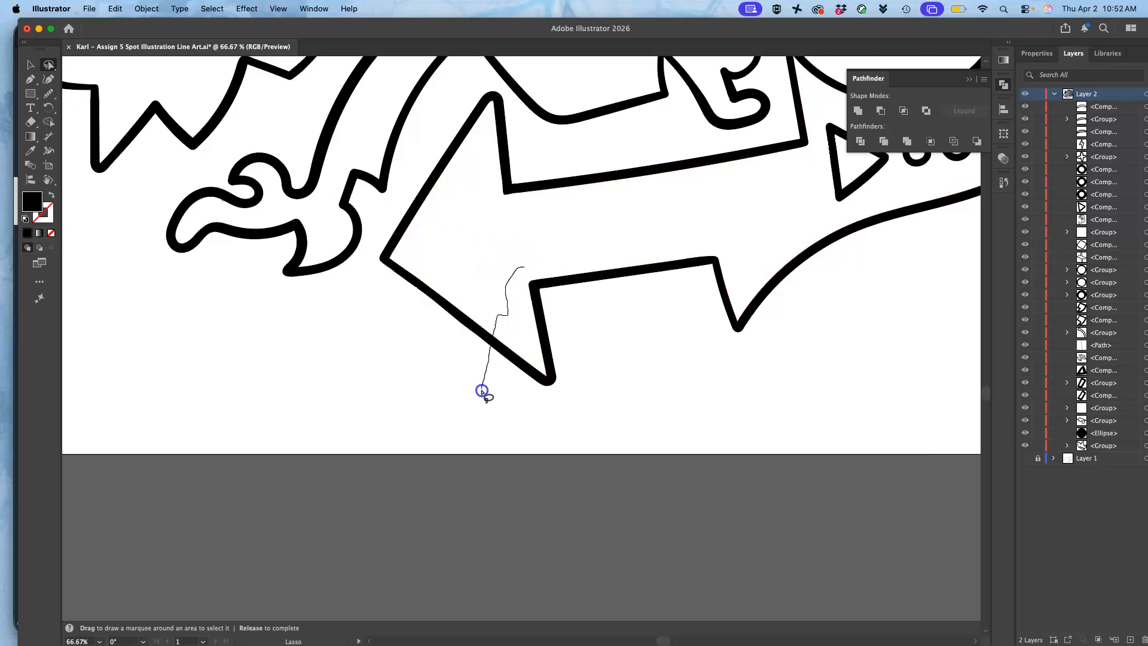
{"action": "left_click_drag", "start_coordinate": [551, 270], "coordinate": [526, 267]}
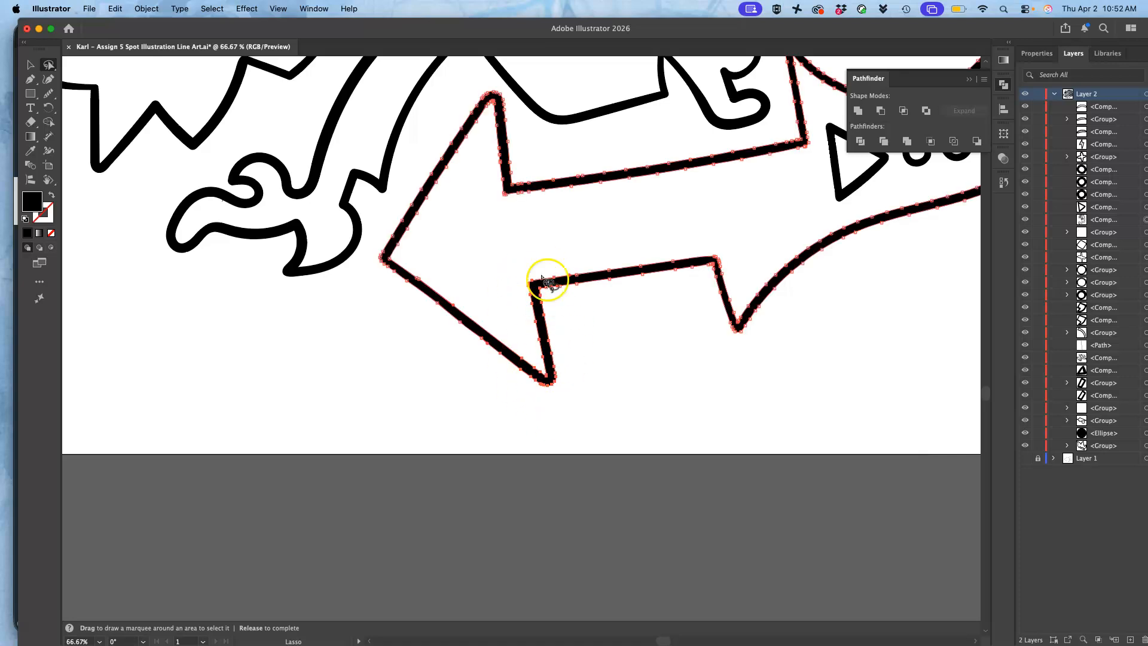
{"action": "left_click_drag", "start_coordinate": [48, 65], "coordinate": [80, 71]}
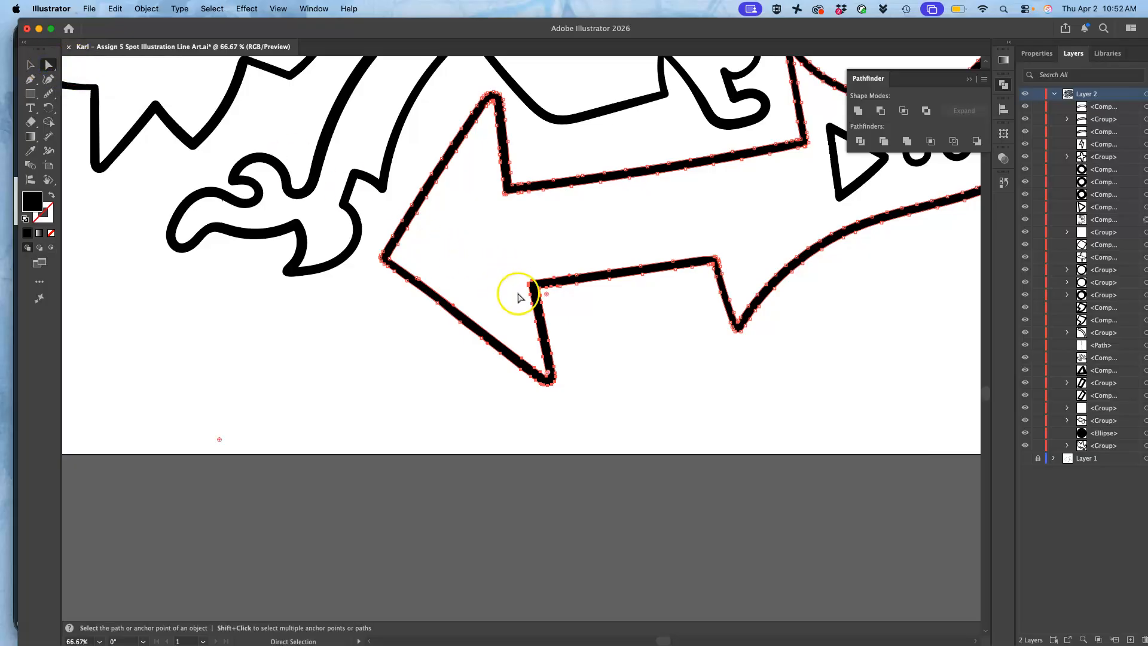
{"action": "mouse_move", "coordinate": [529, 297]}
{"action": "left_mouse_down"}
{"action": "mouse_move", "coordinate": [514, 300]}
{"action": "mouse_move", "coordinate": [520, 293]}
{"action": "left_mouse_up"}
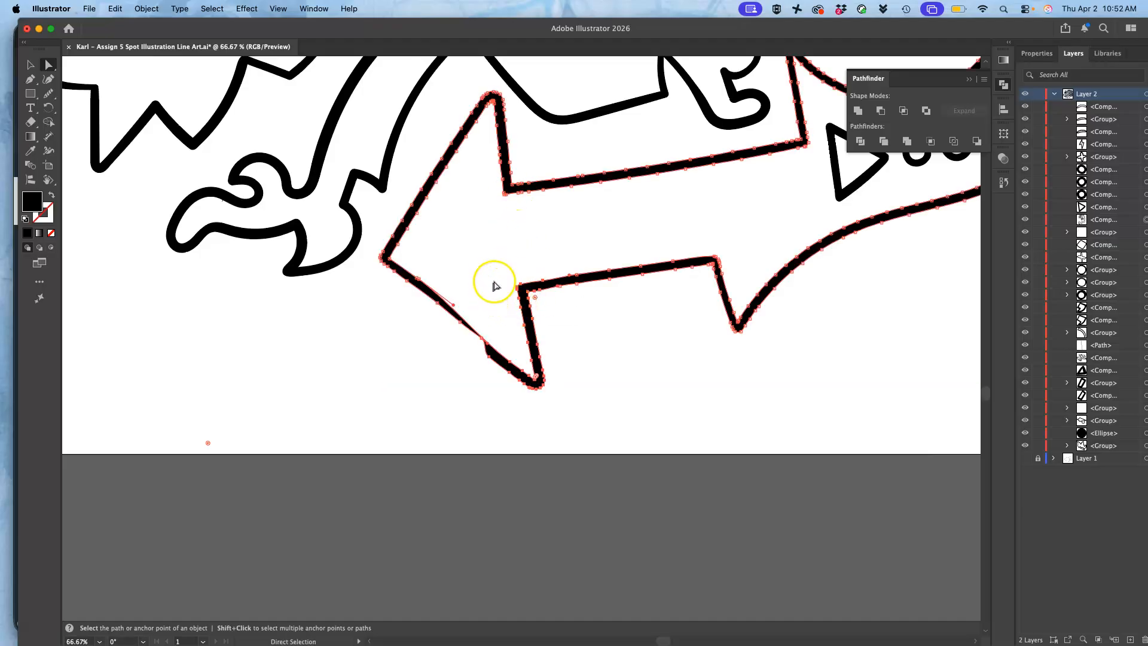
Redraw both edges of the pinched lower-left diagonal with the Pencil tool to restore its thickness.
{"action": "left_click", "coordinate": [49, 96]}
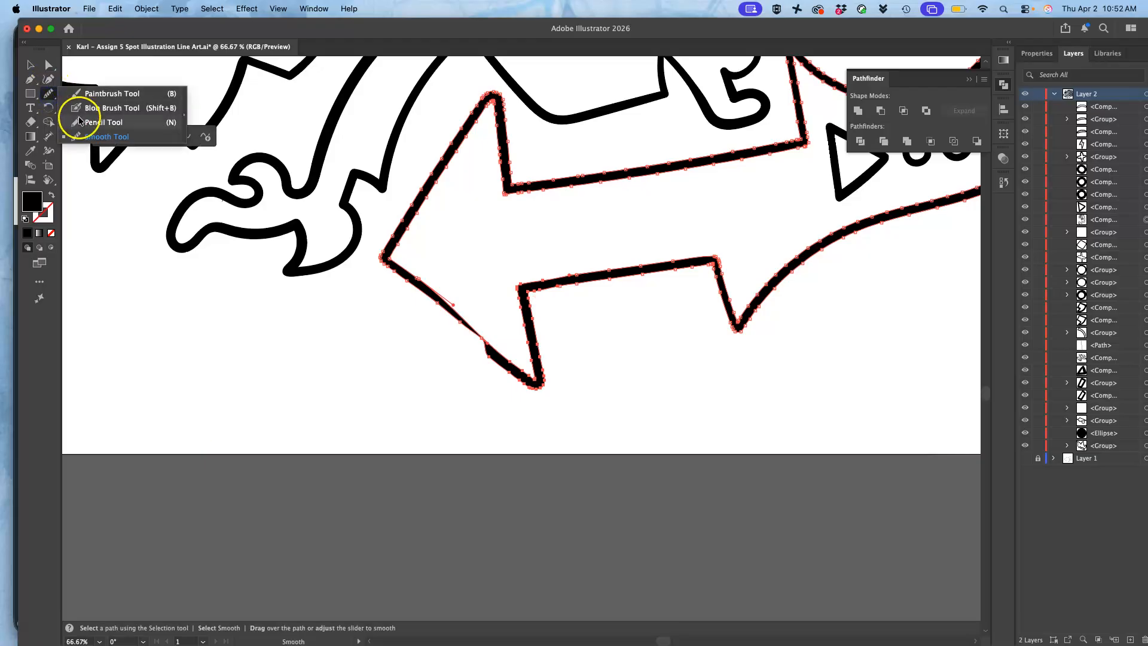
{"action": "left_click", "coordinate": [80, 121]}
{"action": "key", "text": "super+equal"}
{"action": "key", "text": "super+equal"}
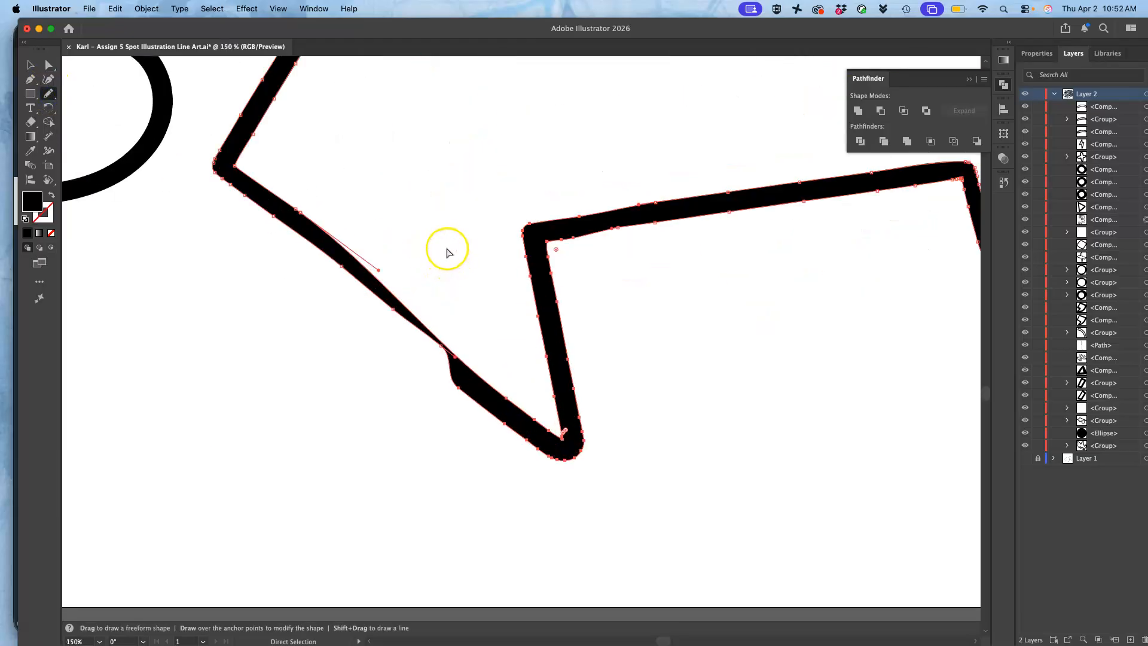
{"action": "key", "text": "super+equal"}
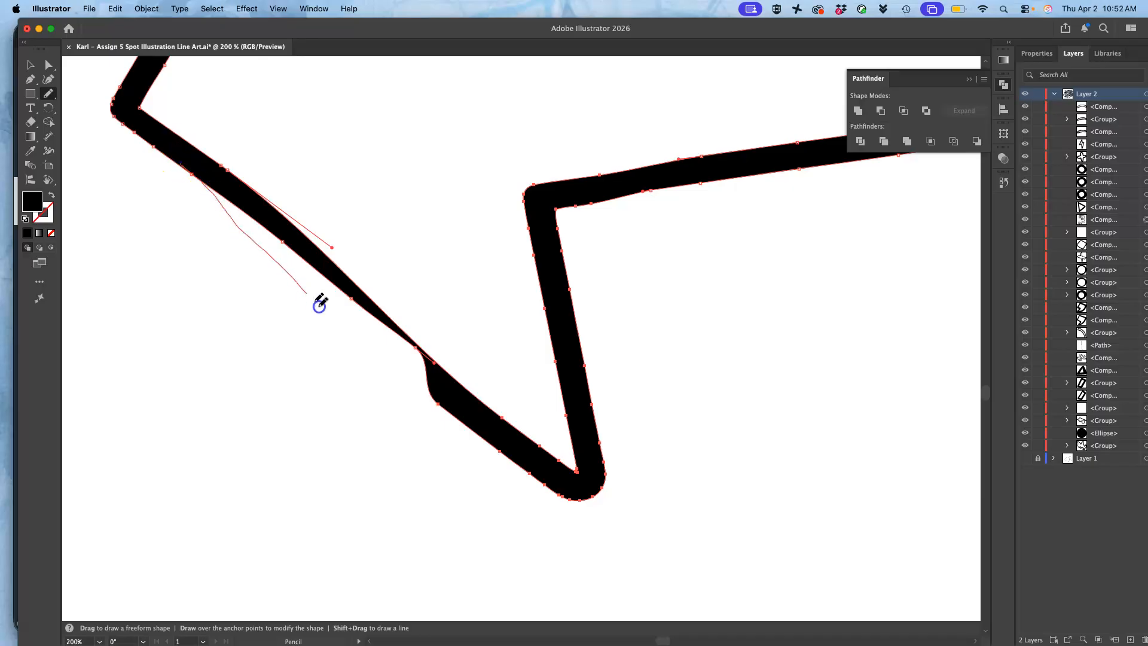
{"action": "left_click_drag", "start_coordinate": [440, 404], "coordinate": [440, 405]}
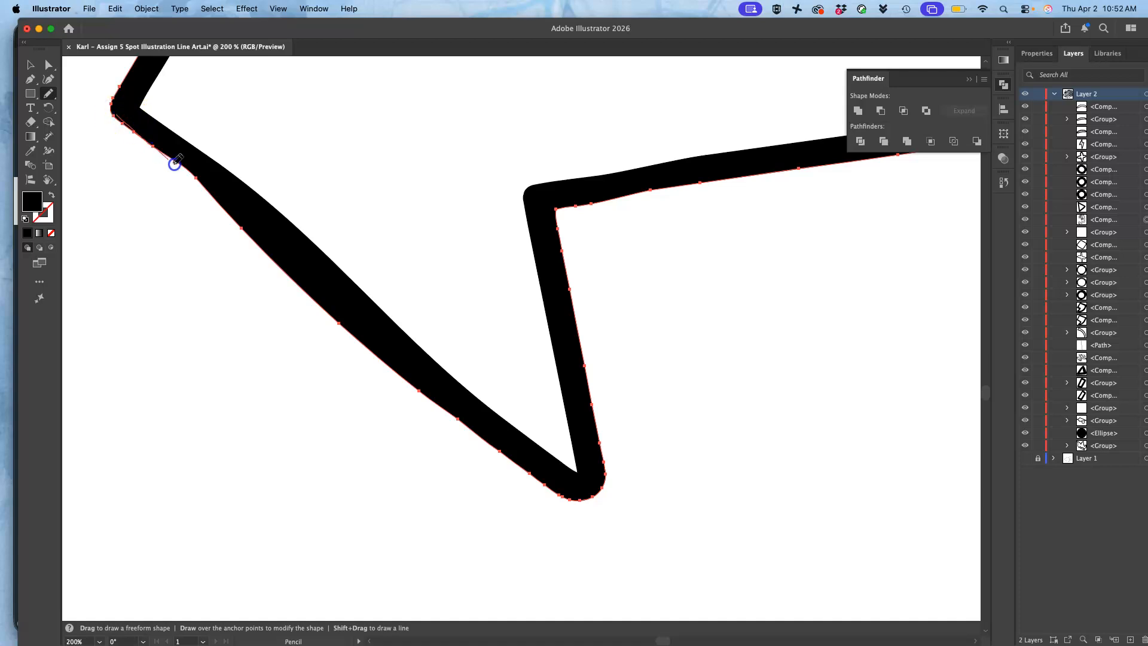
{"action": "mouse_move", "coordinate": [218, 203]}
{"action": "left_mouse_down"}
{"action": "mouse_move", "coordinate": [134, 115]}
{"action": "mouse_move", "coordinate": [113, 113]}
{"action": "mouse_move", "coordinate": [249, 230]}
{"action": "left_mouse_up"}
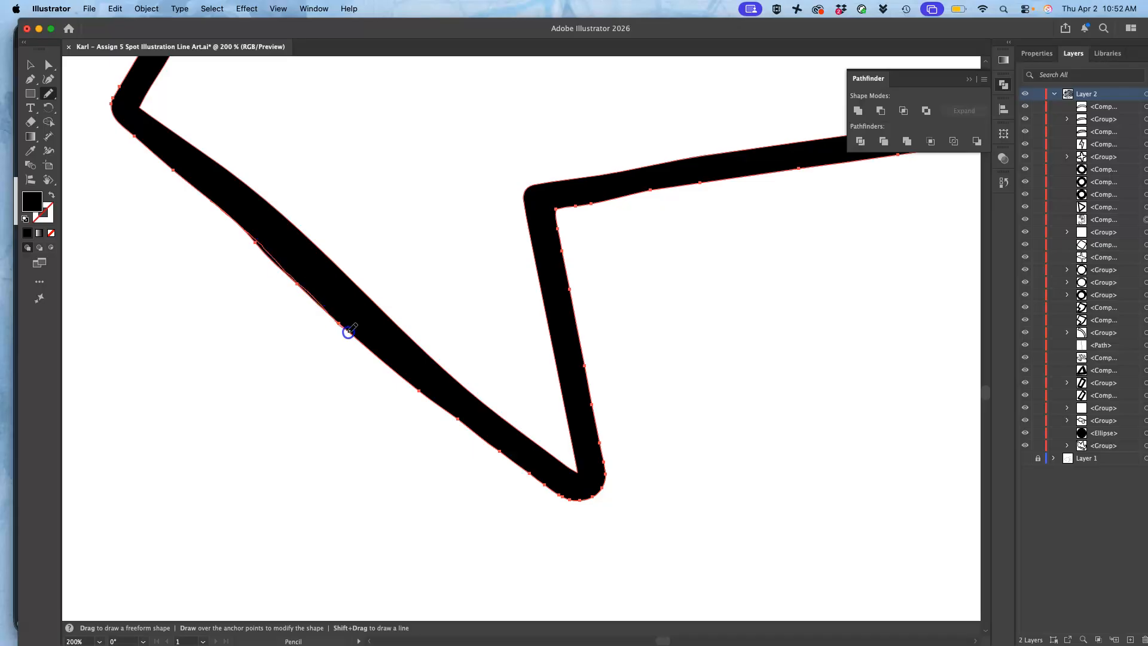
{"action": "mouse_move", "coordinate": [372, 352]}
{"action": "left_mouse_down"}
{"action": "mouse_move", "coordinate": [379, 379]}
{"action": "mouse_move", "coordinate": [249, 193]}
{"action": "left_mouse_up"}
{"action": "left_click_drag", "start_coordinate": [157, 113], "coordinate": [188, 141]}
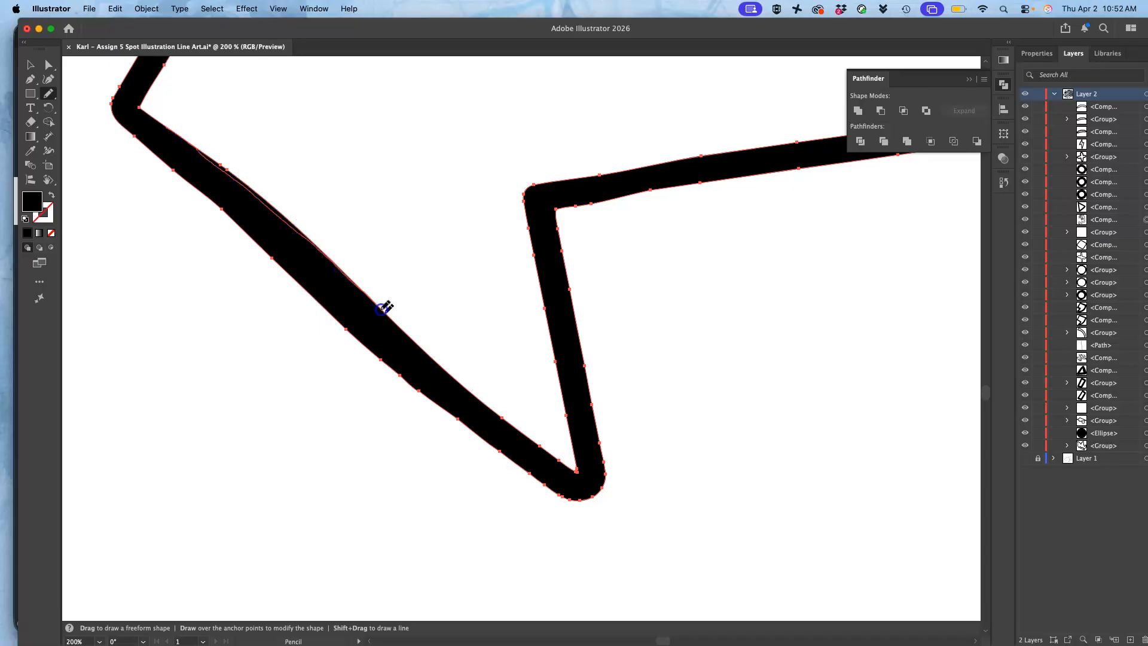
{"action": "left_click_drag", "start_coordinate": [419, 344], "coordinate": [422, 345]}
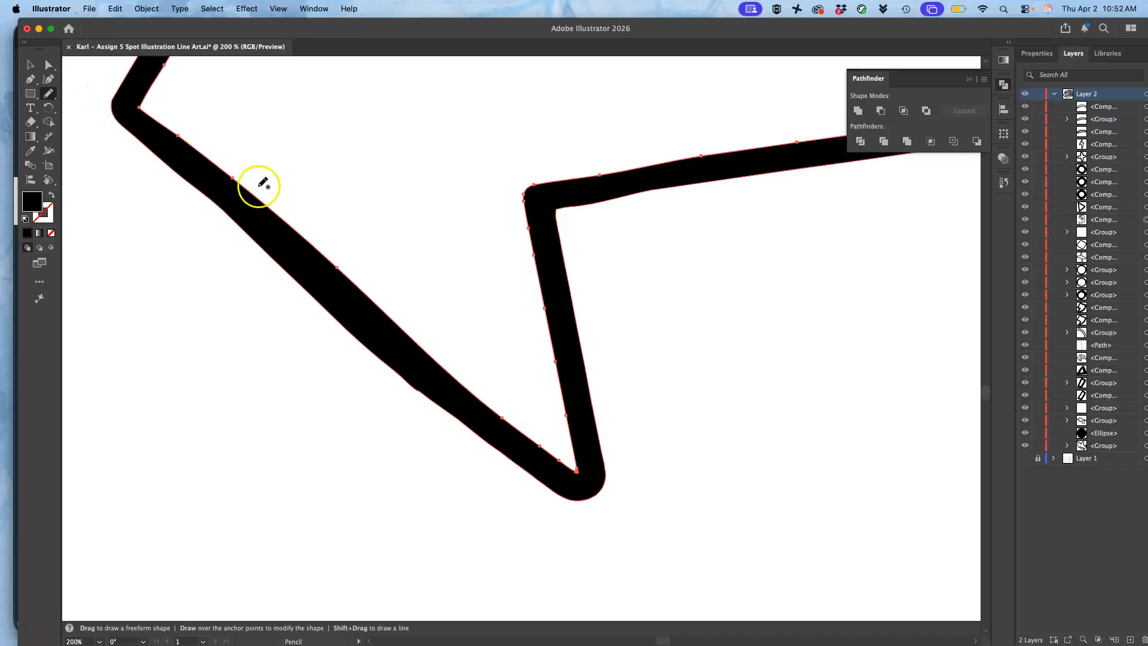
Delete the extra anchor points causing the bump on the diagonal's outer edge with the Pen tool, and deselect the outline.
{"action": "left_click", "coordinate": [404, 348], "text": "super"}
{"action": "left_click", "coordinate": [30, 78]}
{"action": "left_click", "coordinate": [419, 391]}
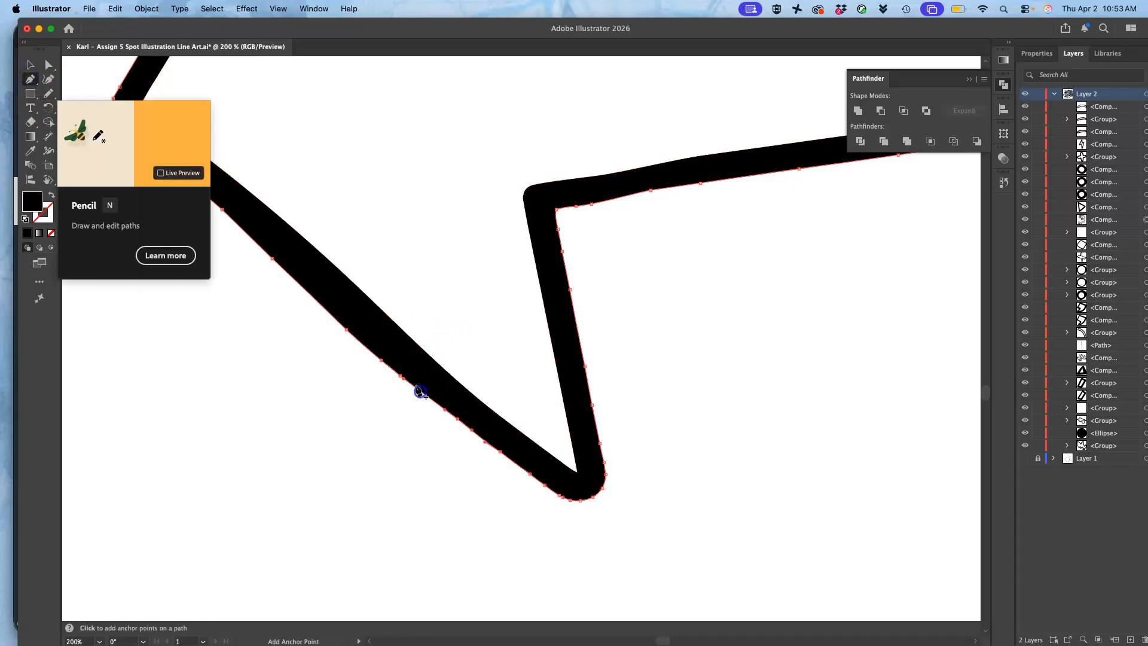
{"action": "left_click", "coordinate": [386, 365], "text": "super"}
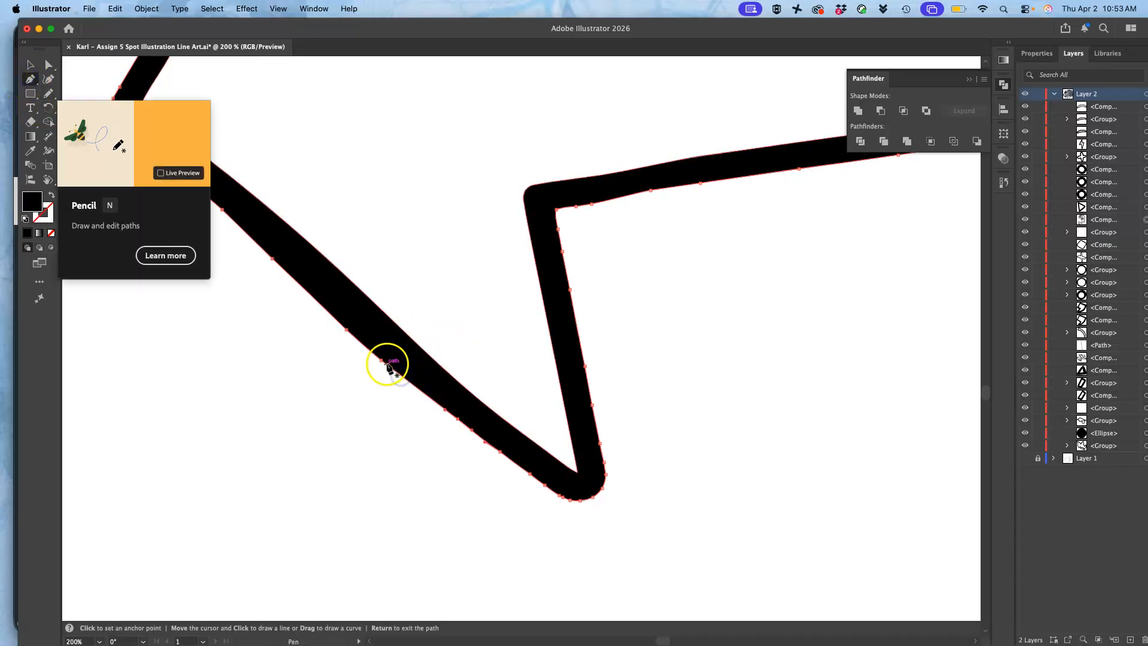
{"action": "left_click_drag", "start_coordinate": [387, 365], "coordinate": [387, 366]}
{"action": "key", "text": "super+shift+a"}
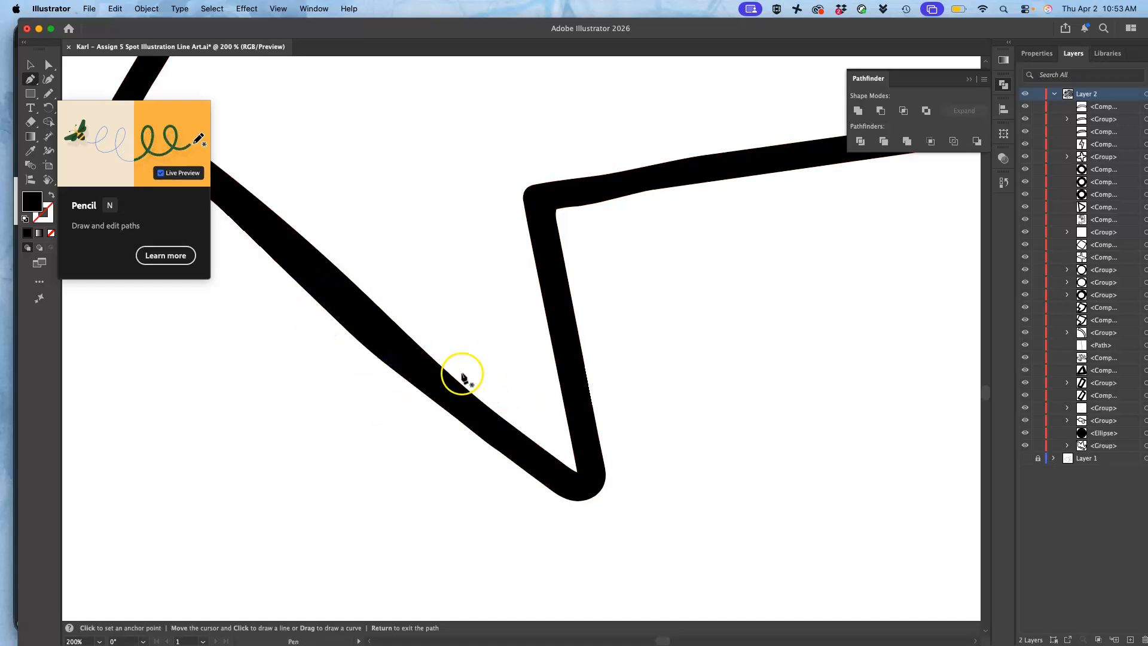
Thin the overly heavy lower-left diagonal to an even width by redrawing its outer and inner edges with the Pencil tool.
{"action": "left_click", "coordinate": [48, 93]}
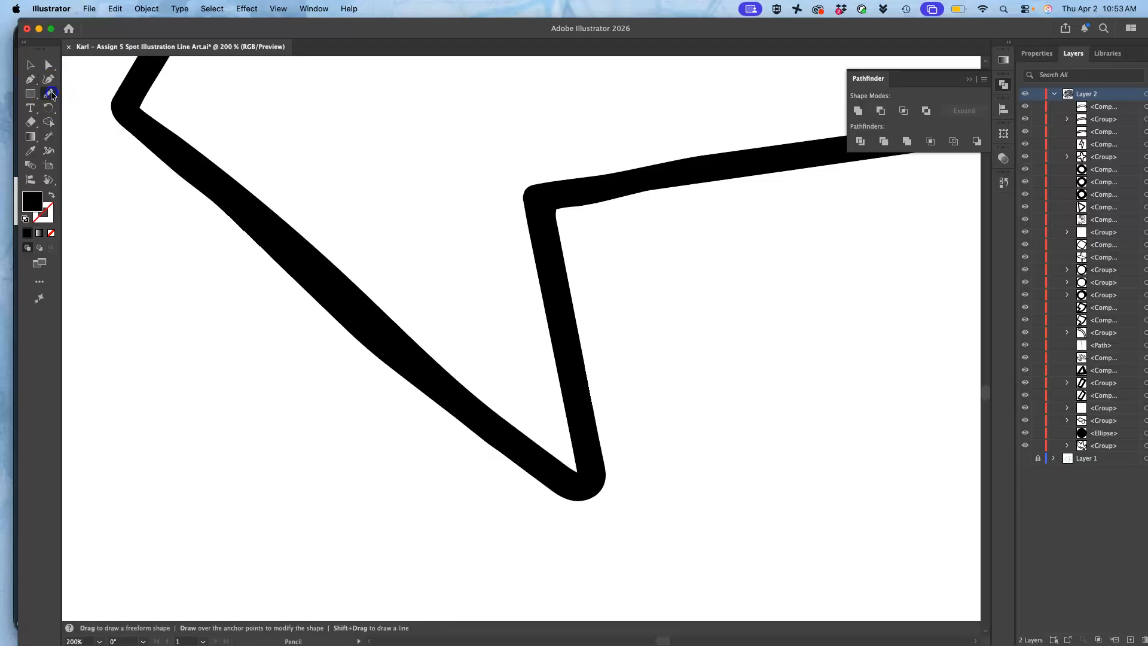
{"action": "left_click", "coordinate": [351, 299], "text": "super"}
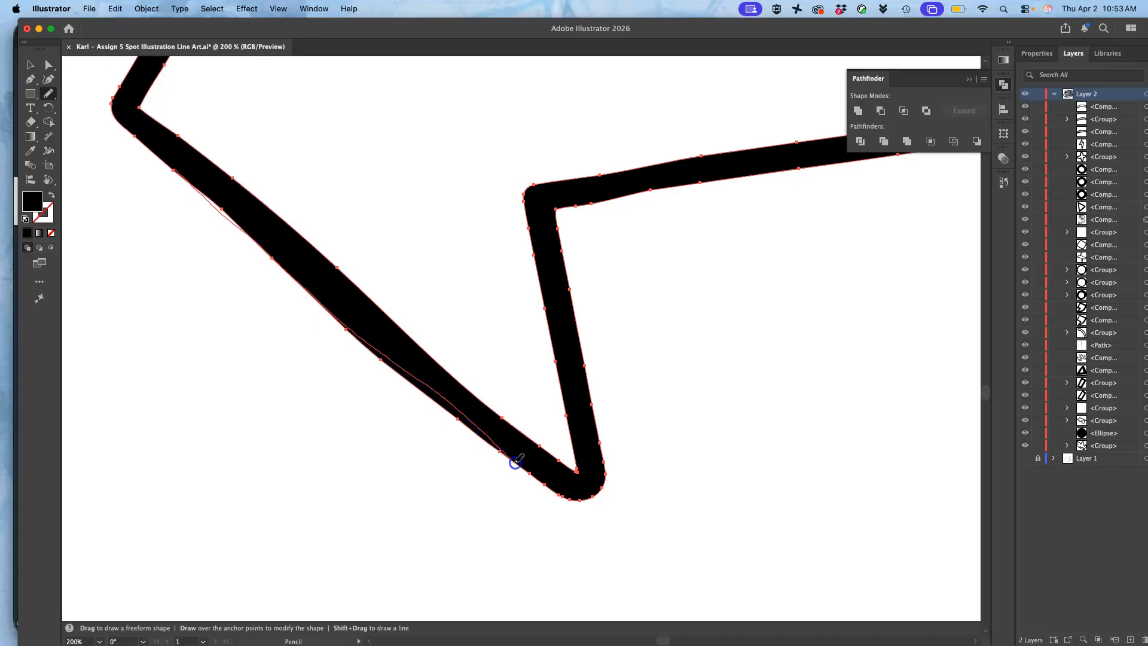
{"action": "left_click_drag", "start_coordinate": [515, 462], "coordinate": [525, 468]}
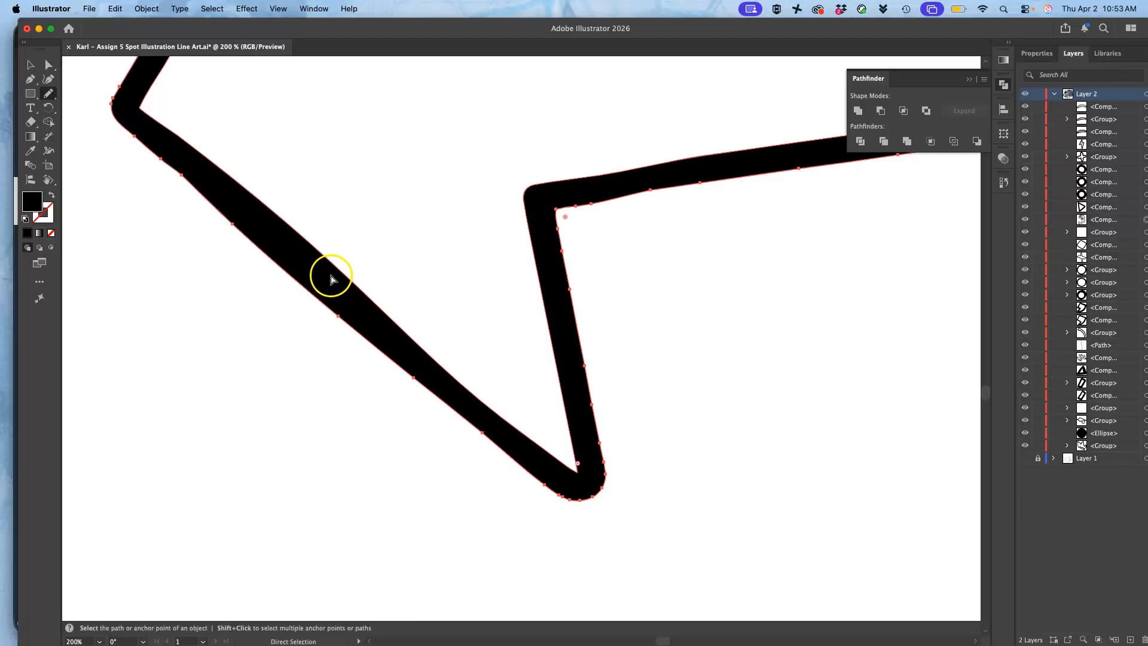
{"action": "left_click_drag", "start_coordinate": [154, 116], "coordinate": [232, 190]}
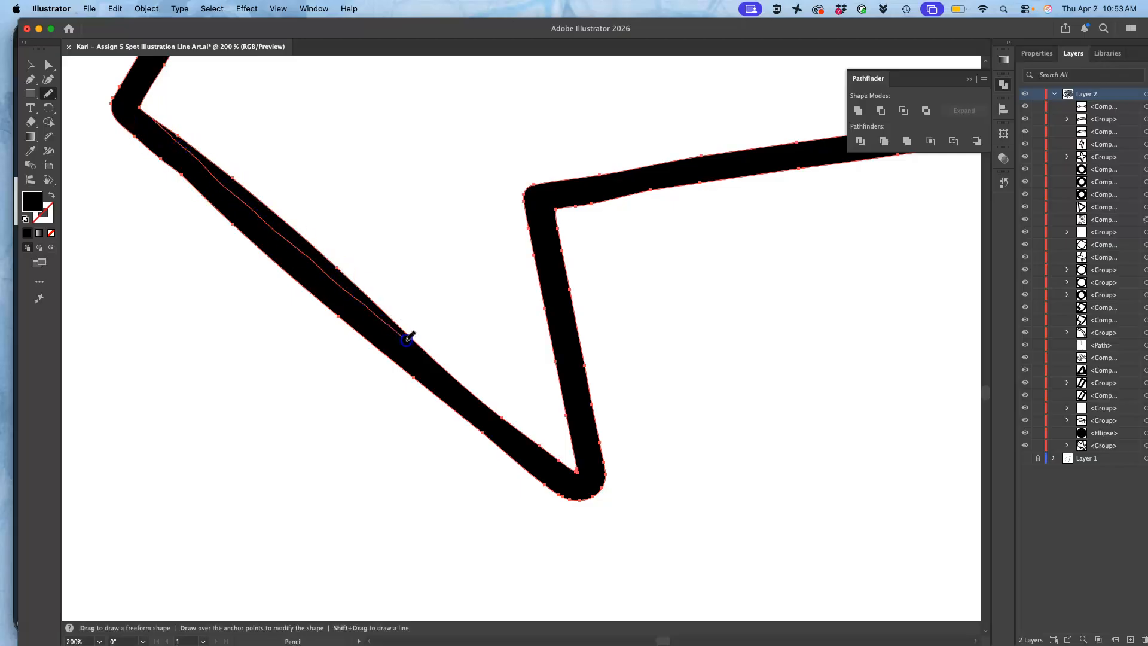
{"action": "left_click_drag", "start_coordinate": [450, 369], "coordinate": [476, 391]}
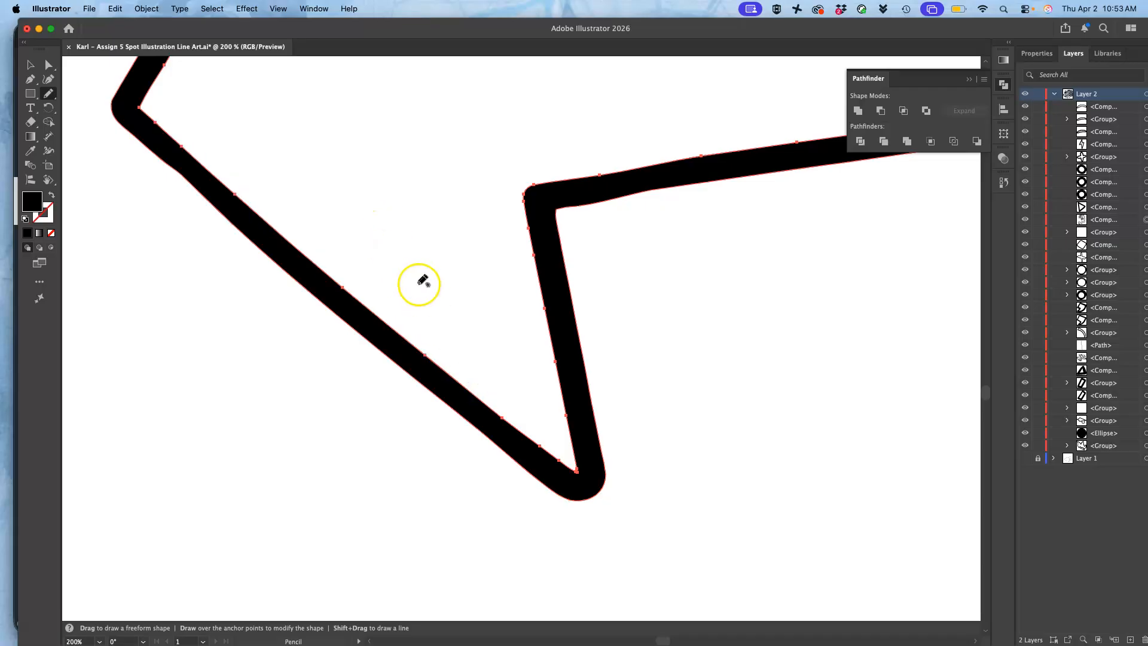
Smooth the kink in the diagonal's outer edge near the arrow's tip with the Pencil tool.
{"action": "key", "text": "space"}
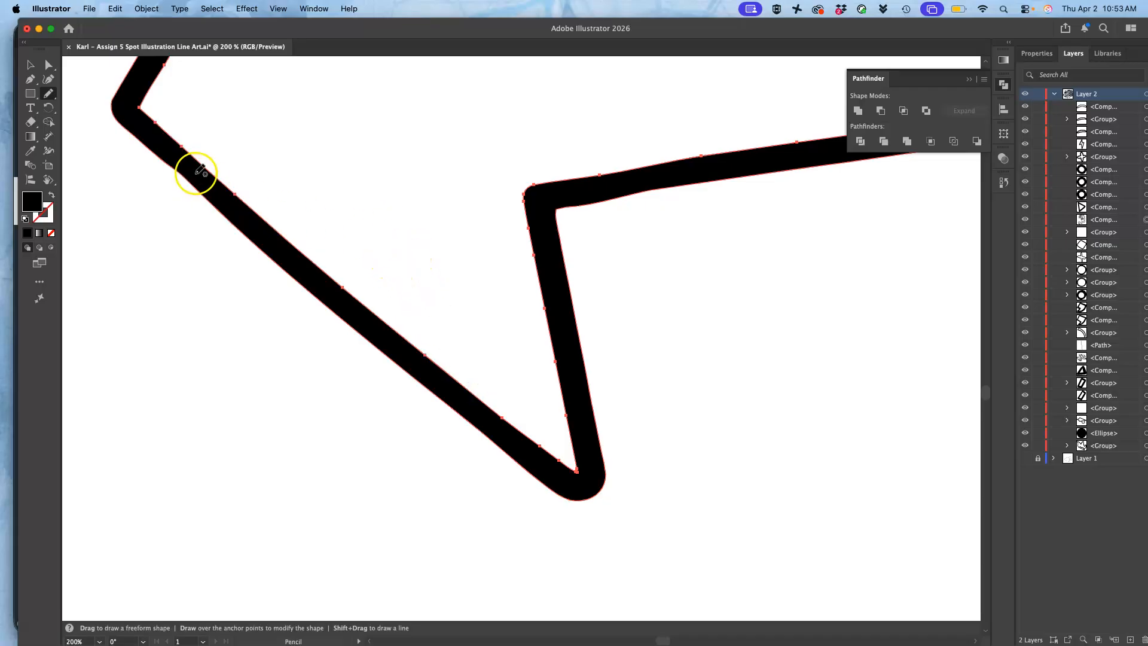
{"action": "left_click", "coordinate": [193, 178], "text": "super"}
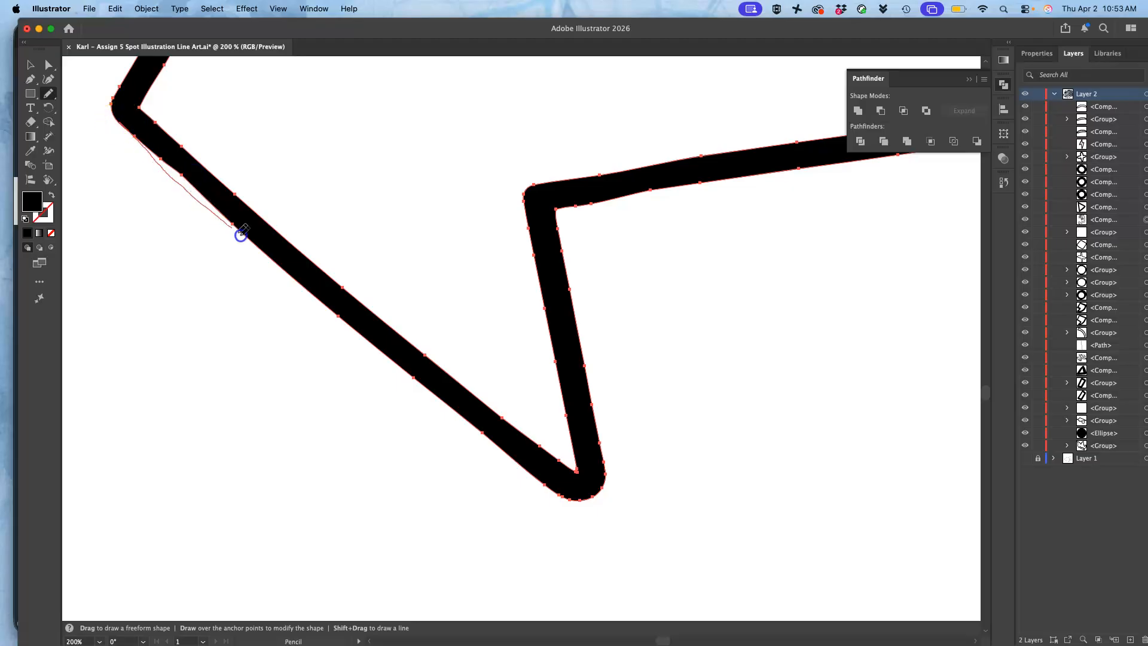
{"action": "left_click_drag", "start_coordinate": [291, 274], "coordinate": [295, 278]}
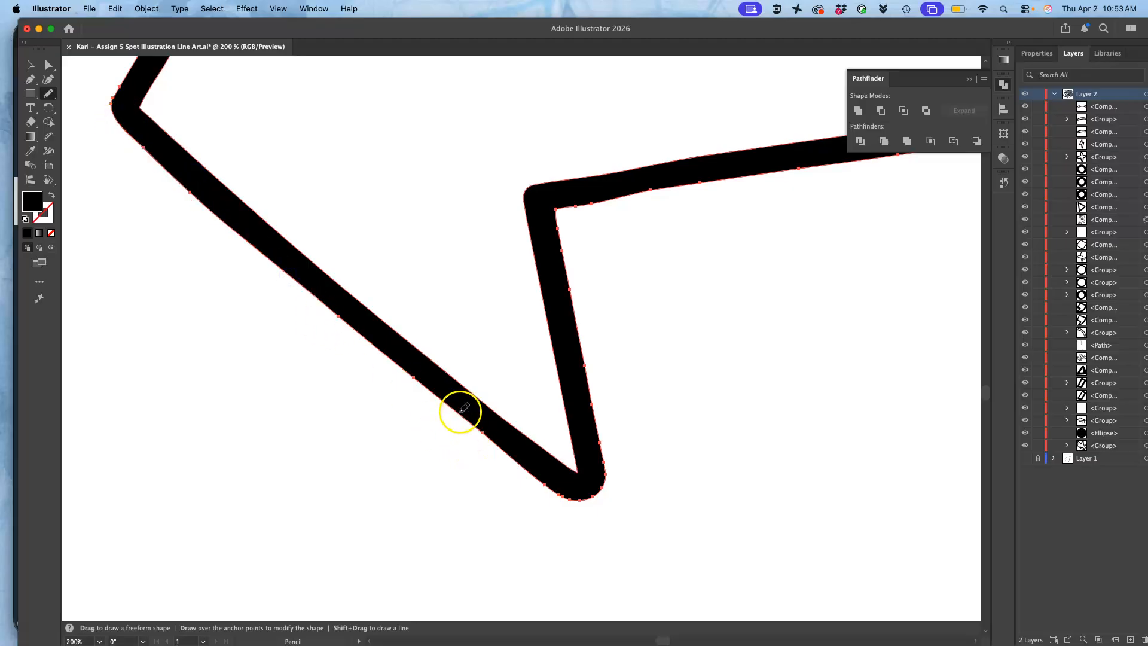
Deselect the outline and show Layer 1 to compare the whole line art with the reference beneath it.
{"action": "scroll", "coordinate": [463, 299], "scroll_direction": "down", "scroll_amount": 6}
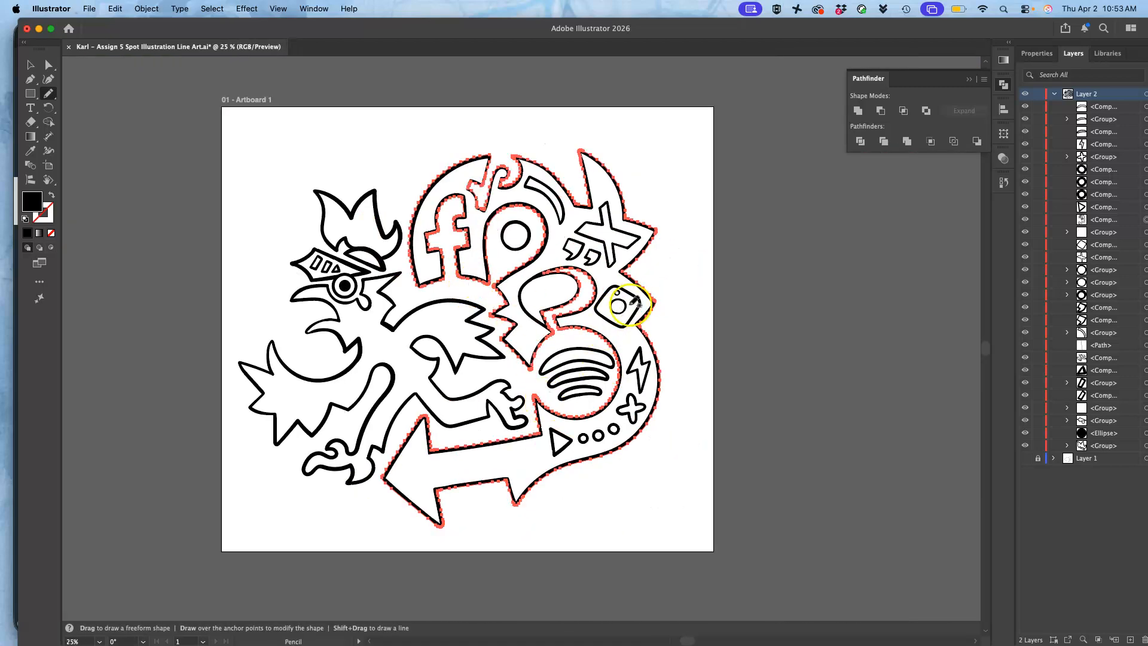
{"action": "left_click", "coordinate": [672, 247]}
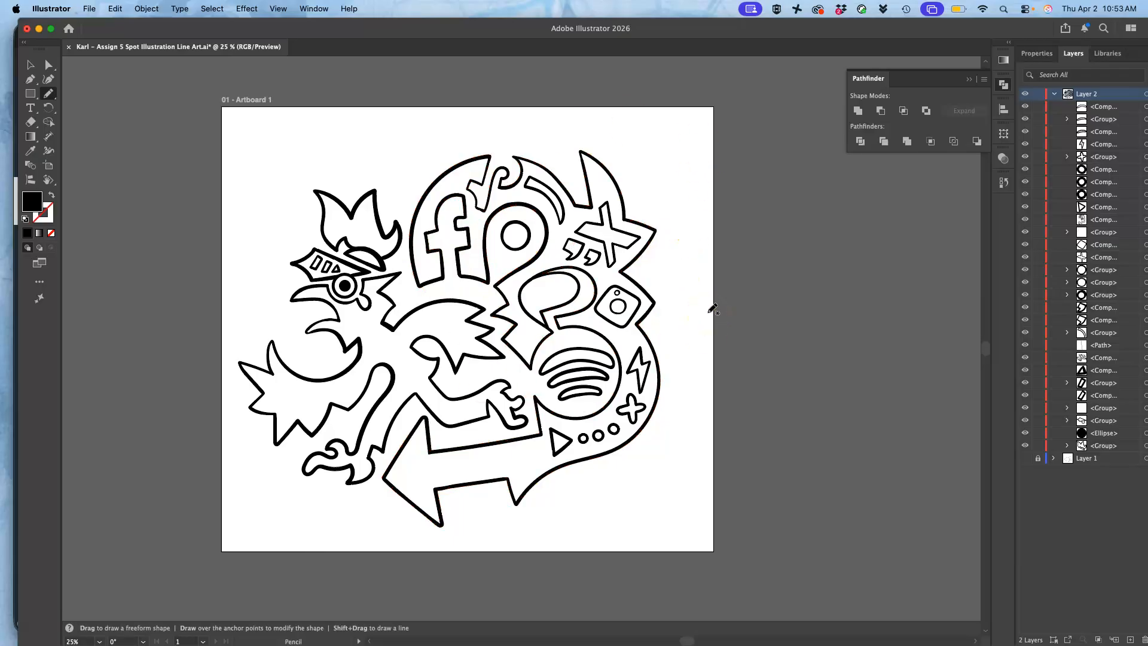
{"action": "left_click", "coordinate": [1025, 458]}
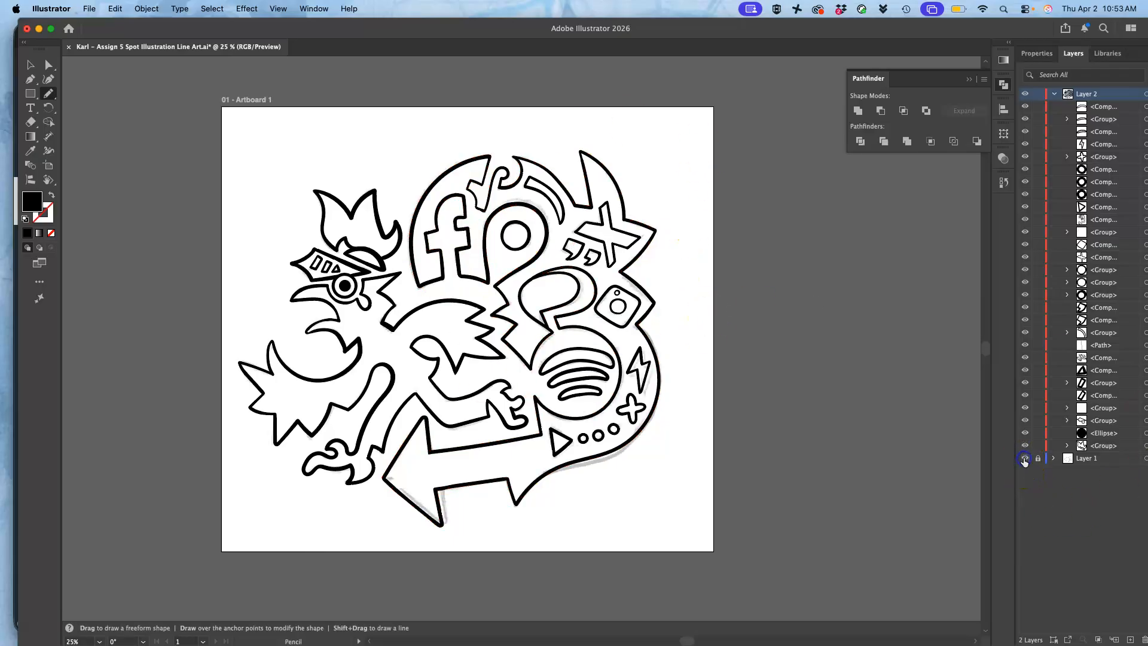
Toggle Layer 1's visibility to compare the line art with the reference beneath it, leaving the layer hidden.
{"action": "left_click", "coordinate": [1025, 458]}
{"action": "left_click", "coordinate": [1025, 458]}
{"action": "left_click", "coordinate": [1025, 458]}
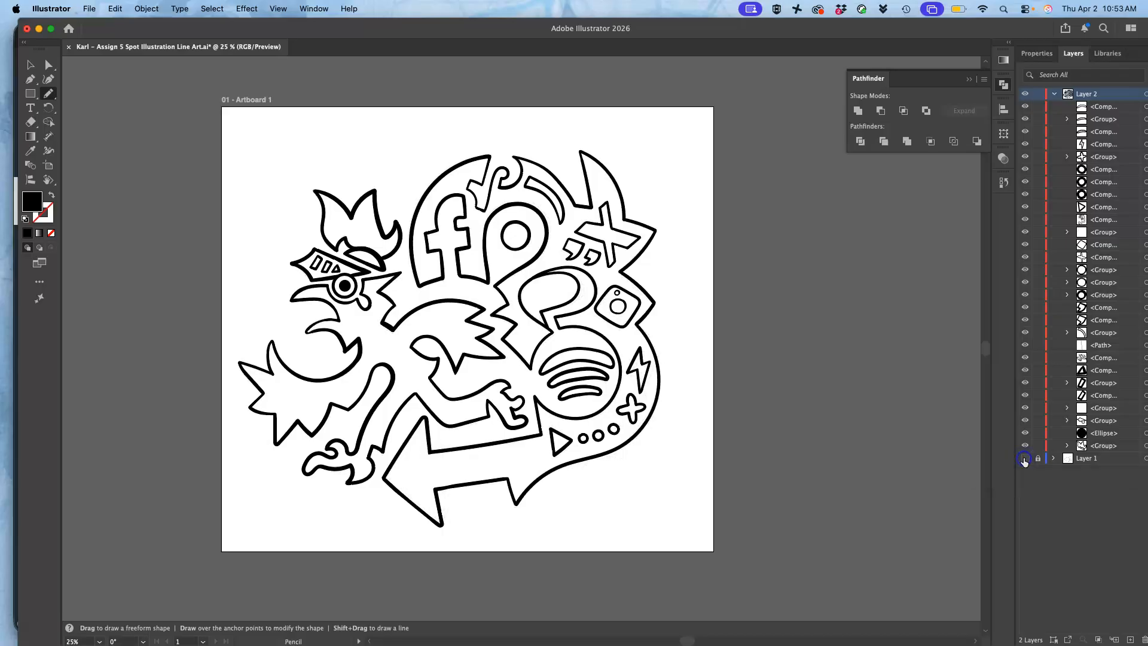
Select all the line art, shift it slightly to the right to centre it on the artboard, and save the file.
{"action": "left_click", "coordinate": [32, 65]}
{"action": "left_click_drag", "start_coordinate": [156, 170], "coordinate": [668, 525]}
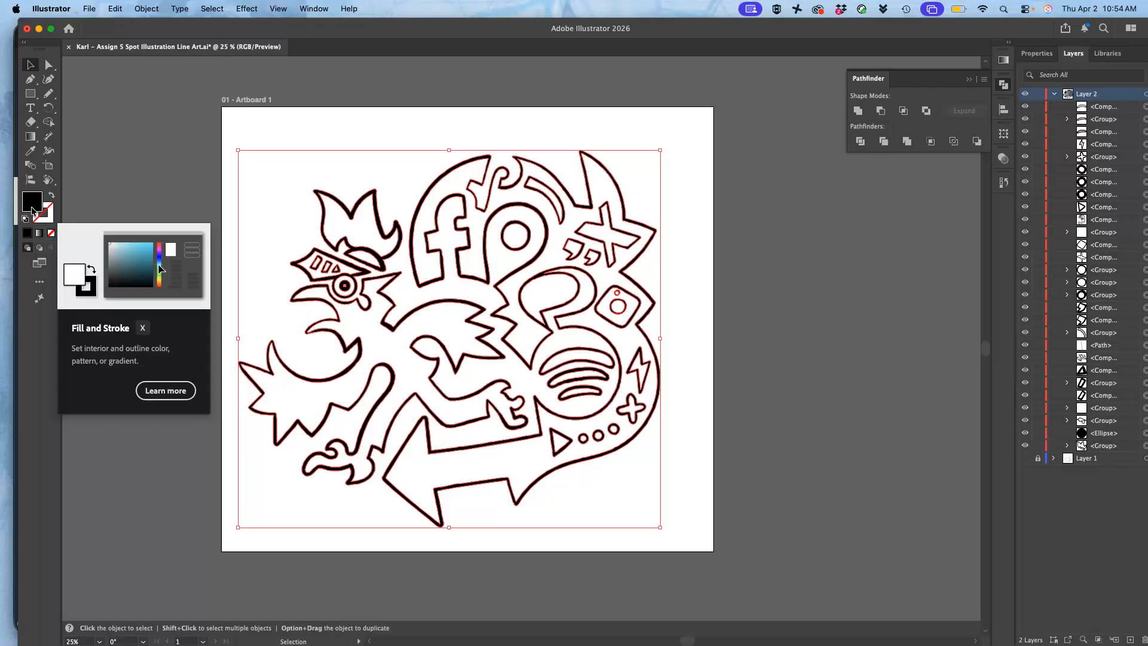
{"action": "left_click_drag", "start_coordinate": [504, 229], "coordinate": [530, 235]}
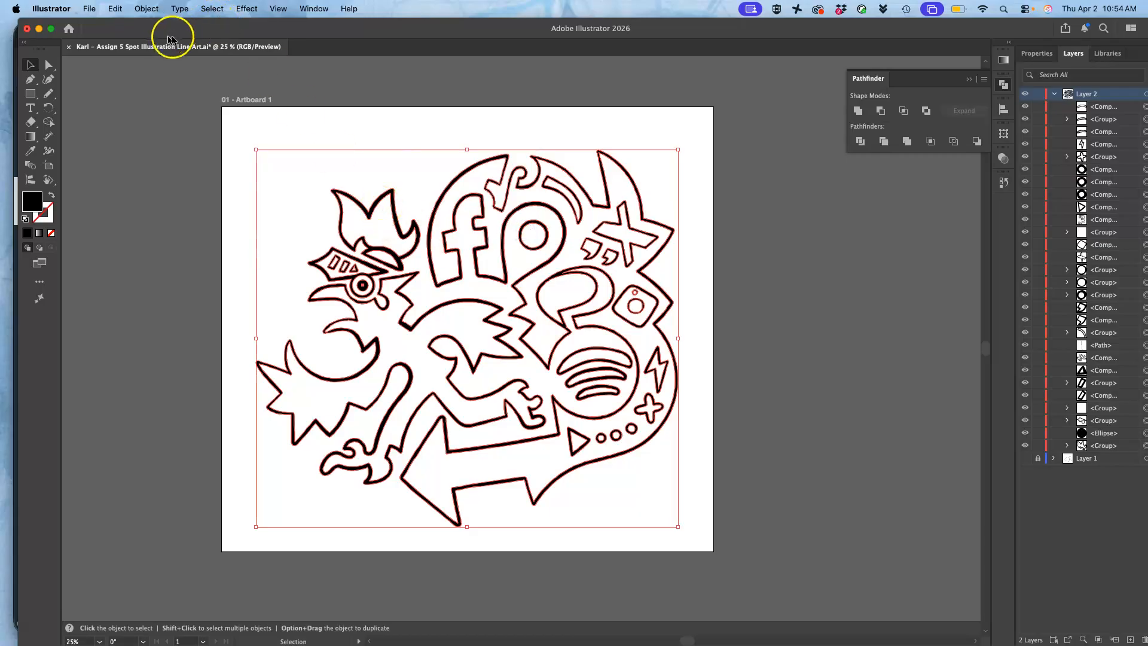
{"action": "left_click", "coordinate": [91, 8]}
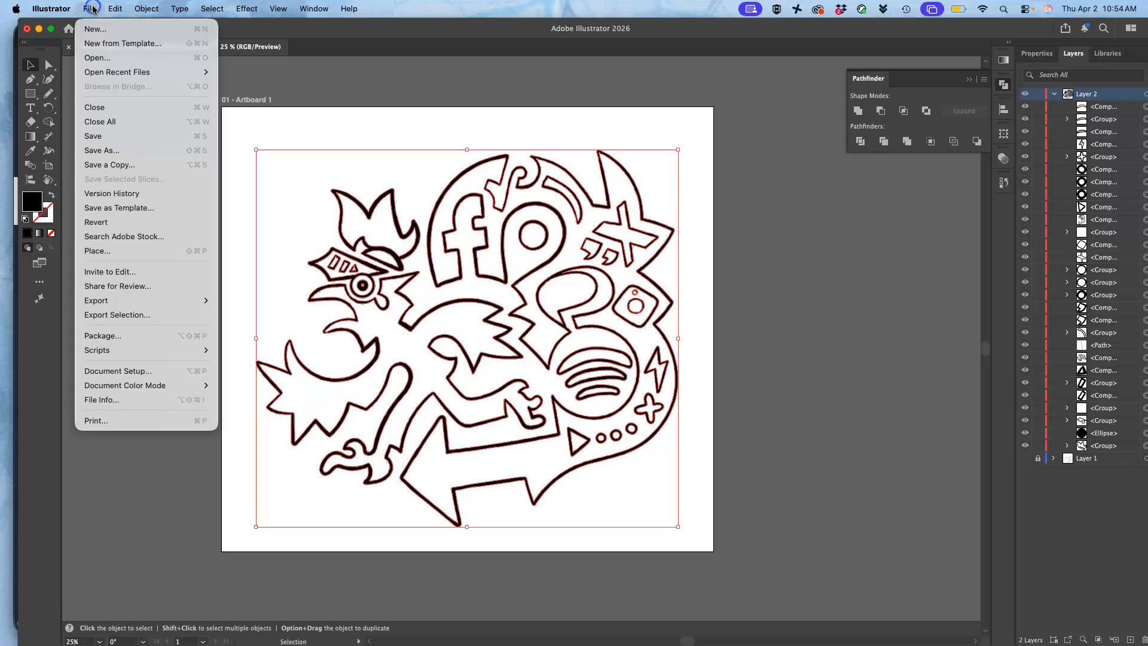
{"action": "left_click", "coordinate": [102, 137]}
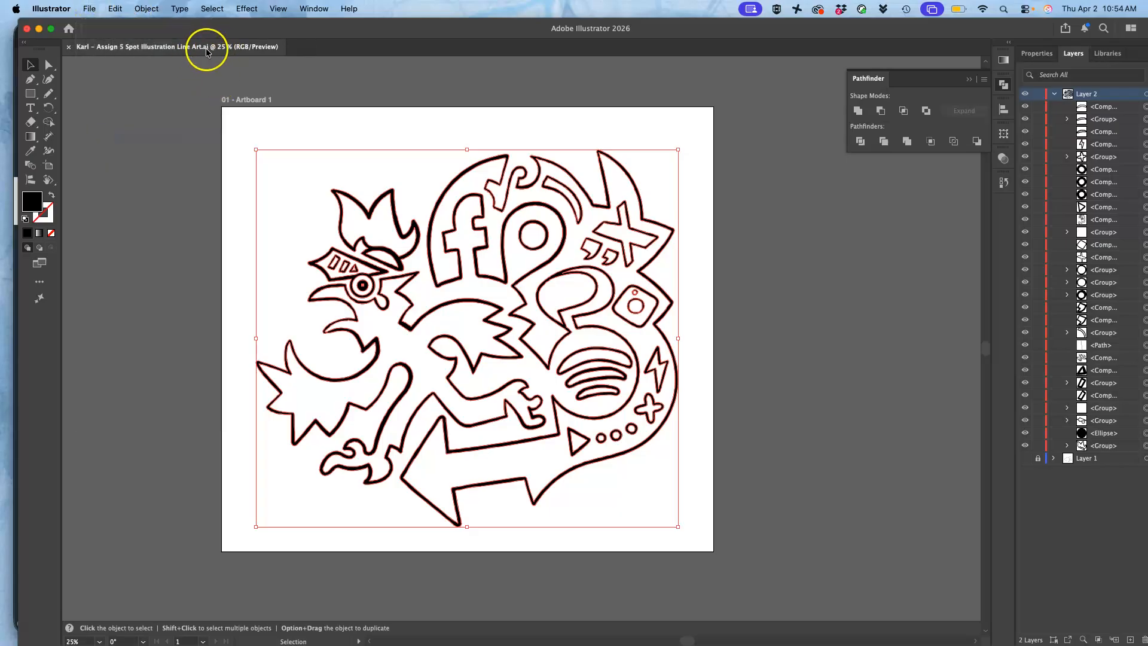
Look at the saved Illustrator file in the Assignment #5 folder and return to the artwork.
{"action": "key", "text": "ctrl+Up"}
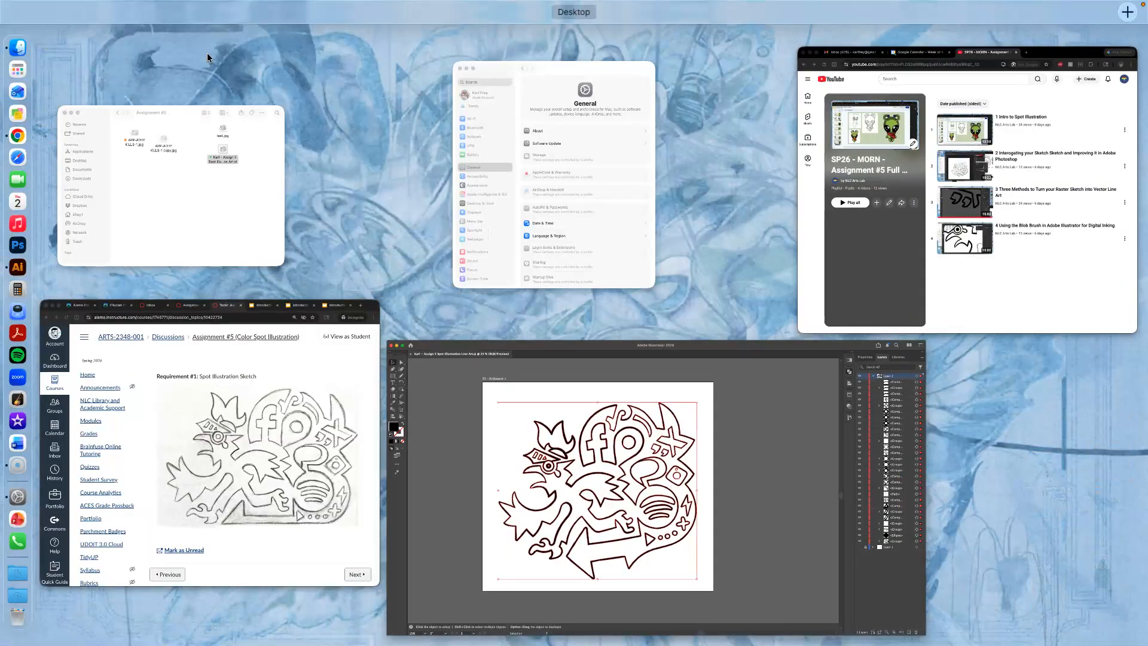
{"action": "left_click", "coordinate": [160, 184]}
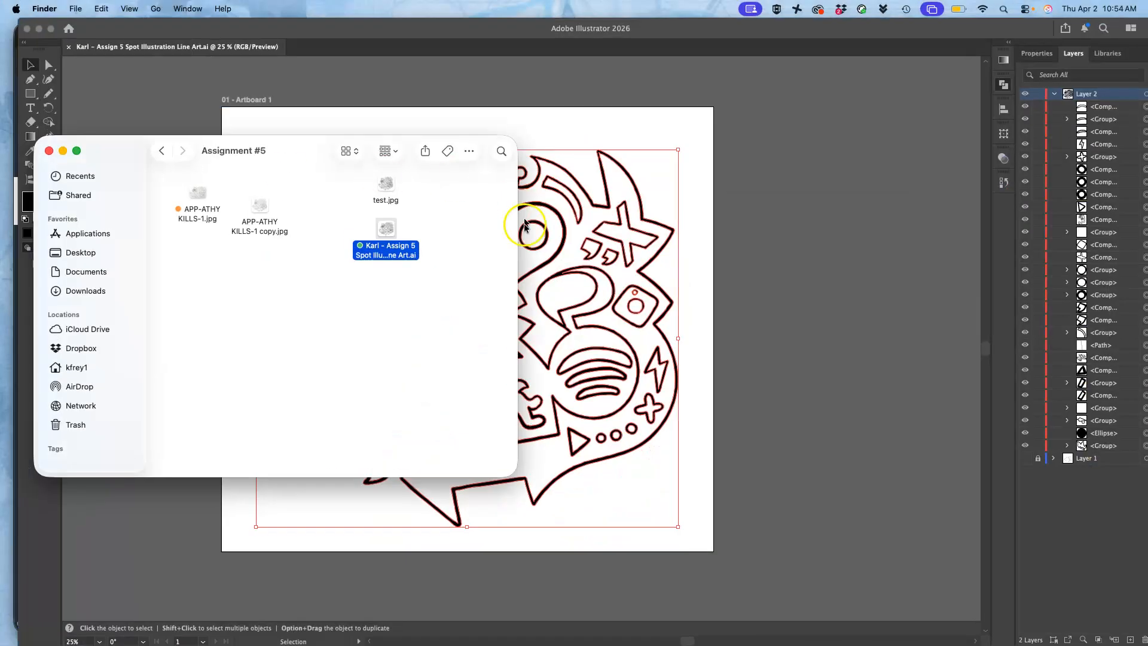
{"action": "left_click", "coordinate": [598, 260]}
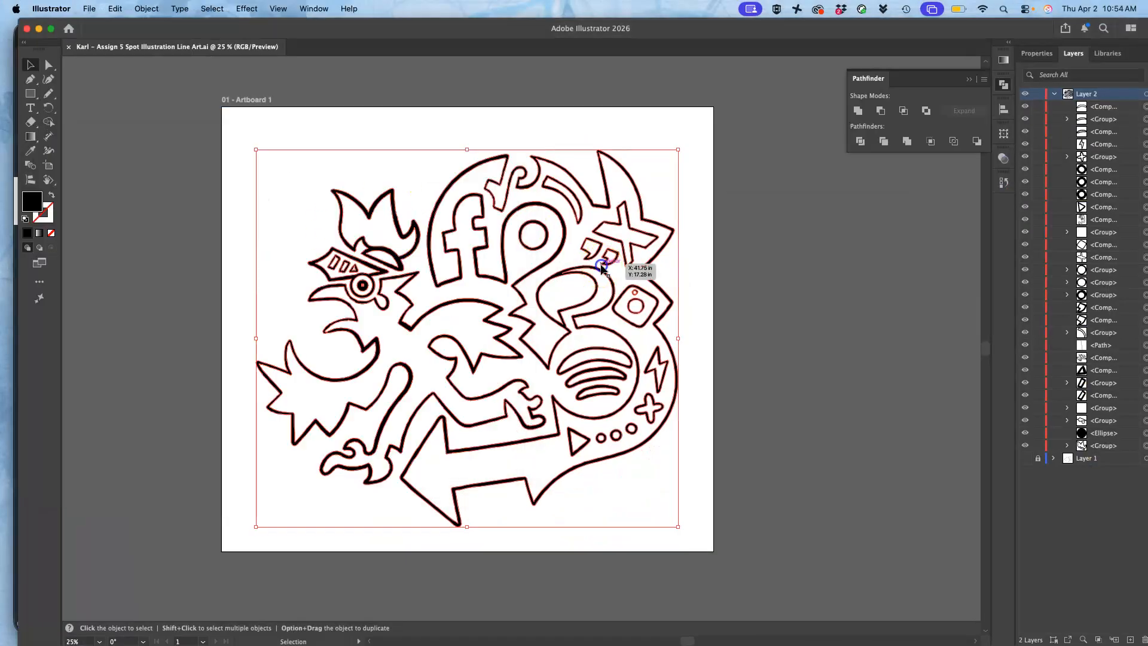
Save the line art as an SVG file in the Assignment #5 folder with the default SVG 1.1 options.
{"action": "left_click", "coordinate": [89, 8]}
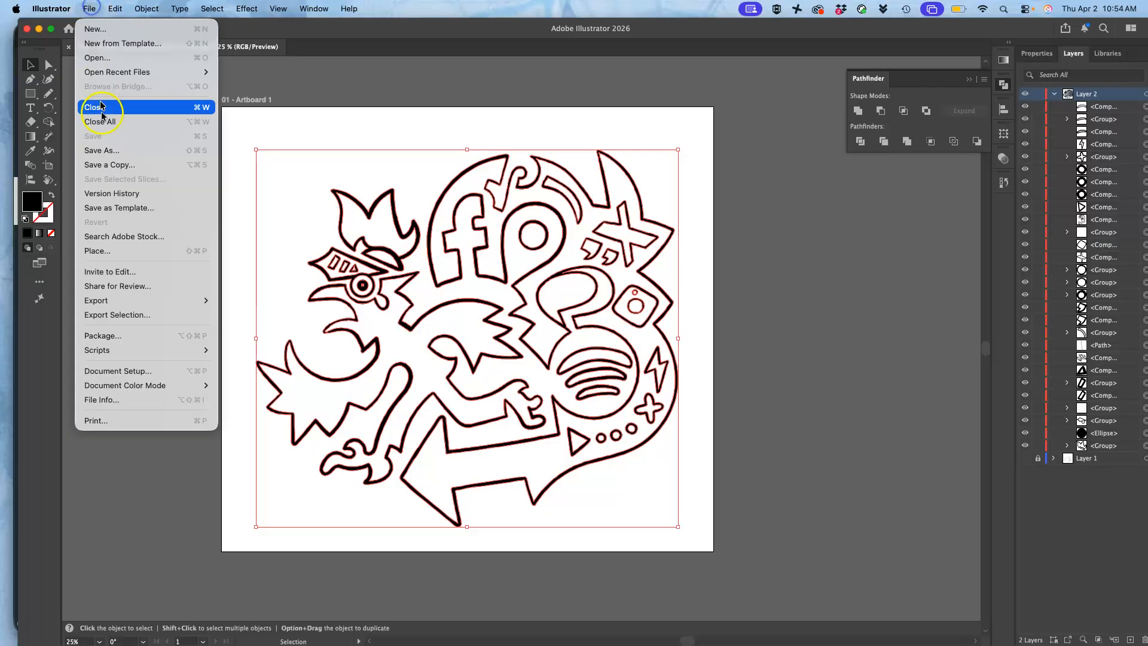
{"action": "left_click", "coordinate": [102, 151]}
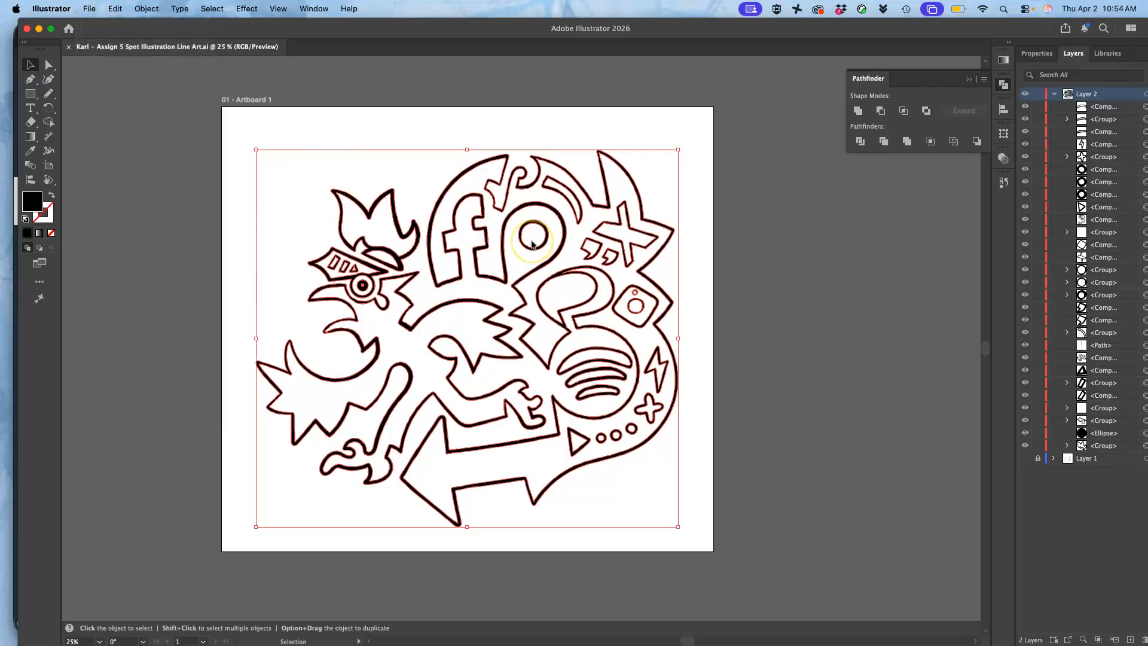
{"action": "left_click", "coordinate": [672, 309]}
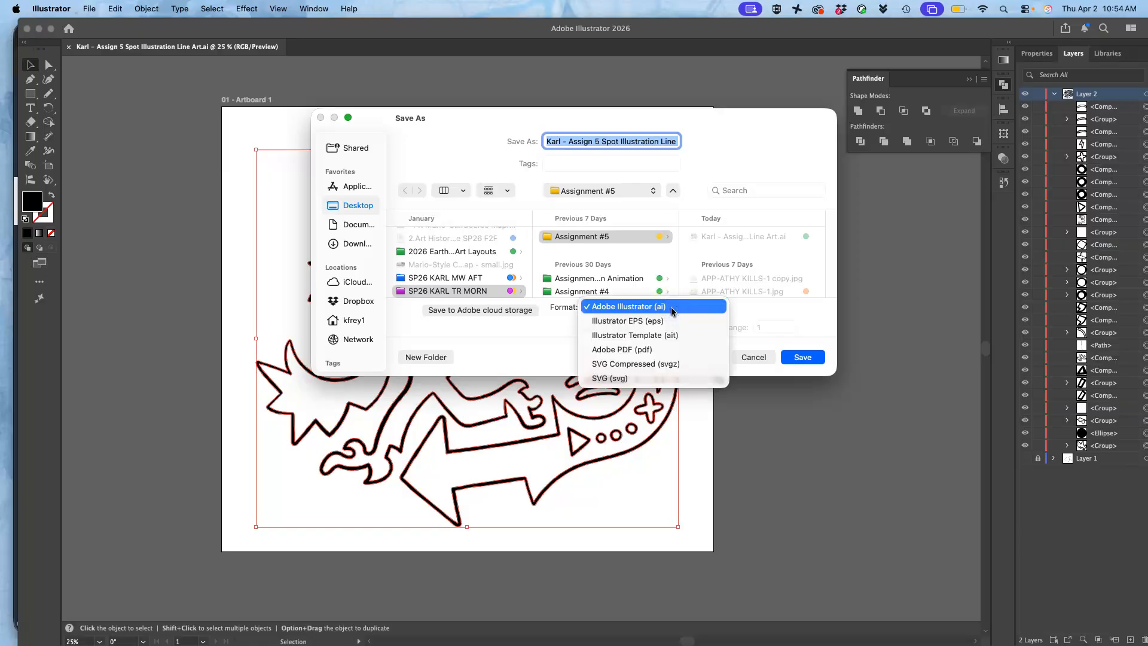
{"action": "left_click", "coordinate": [643, 379]}
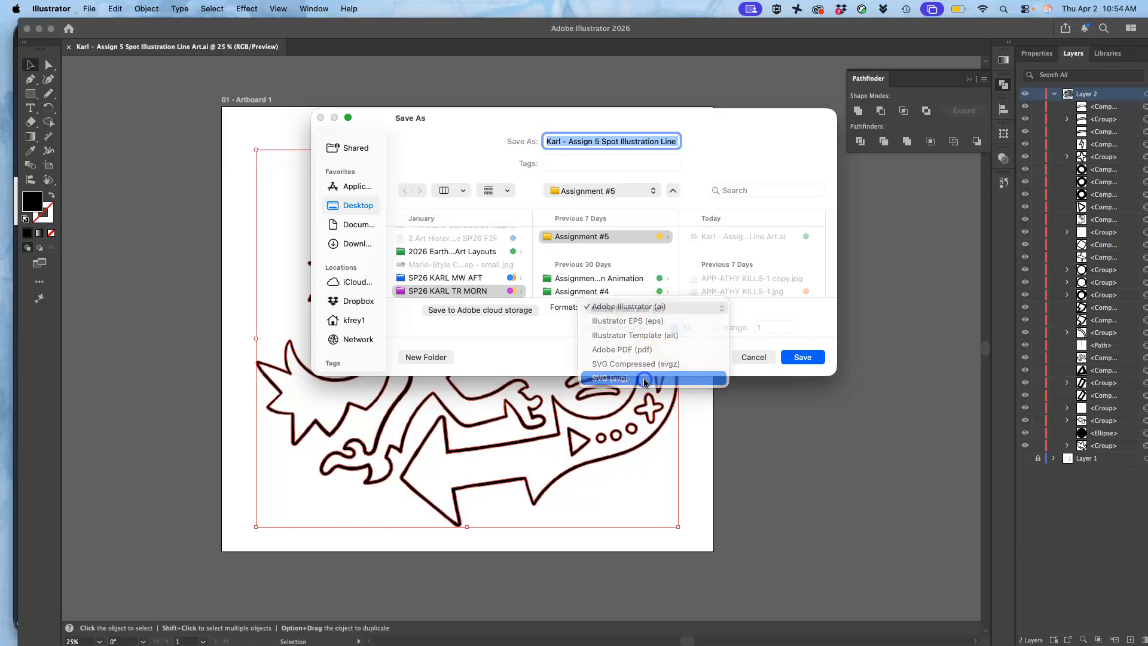
{"action": "left_click", "coordinate": [780, 358]}
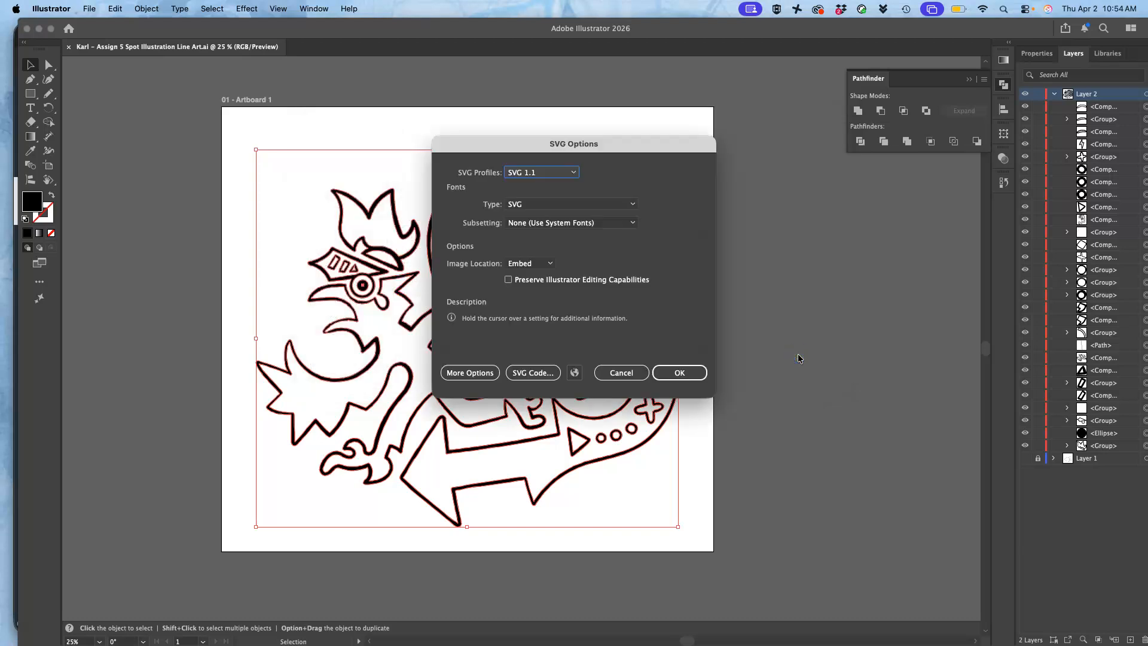
{"action": "left_click", "coordinate": [691, 374]}
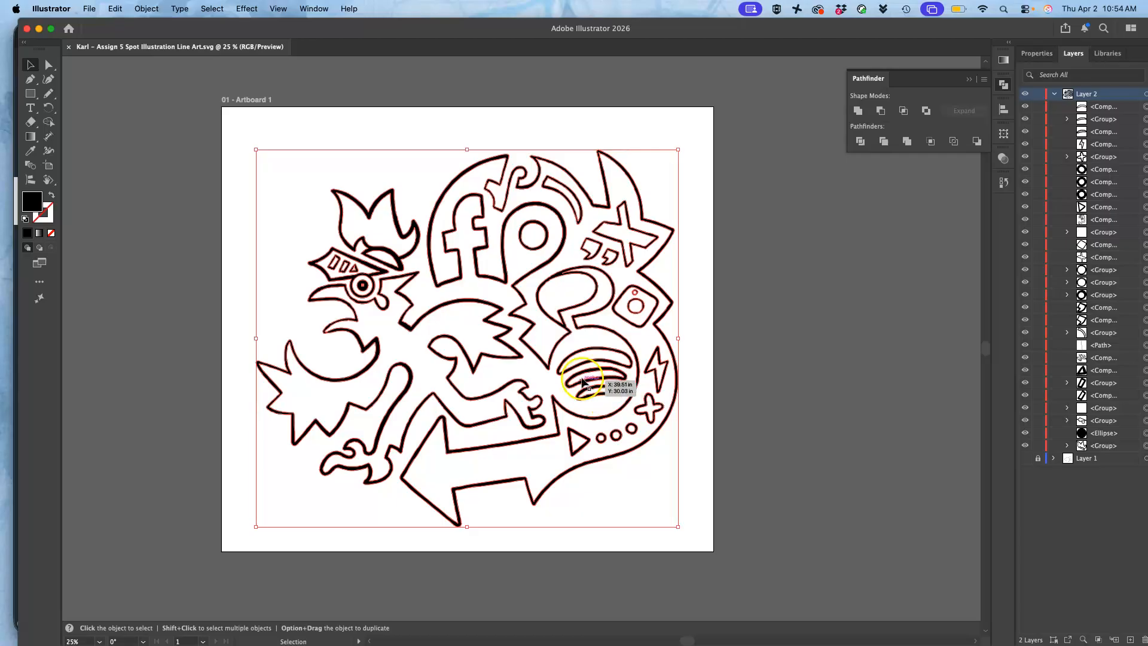
Save the line art as an Illustrator EPS file in the same folder with the default Illustrator 2020 EPS options.
{"action": "left_click", "coordinate": [88, 9]}
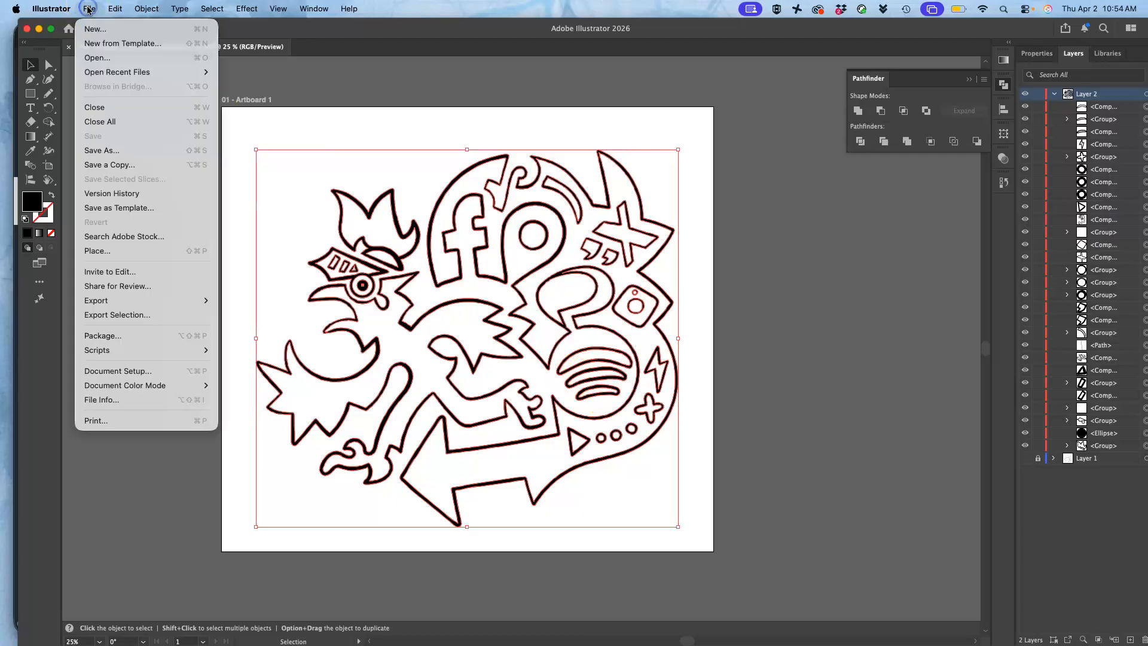
{"action": "left_click", "coordinate": [113, 151]}
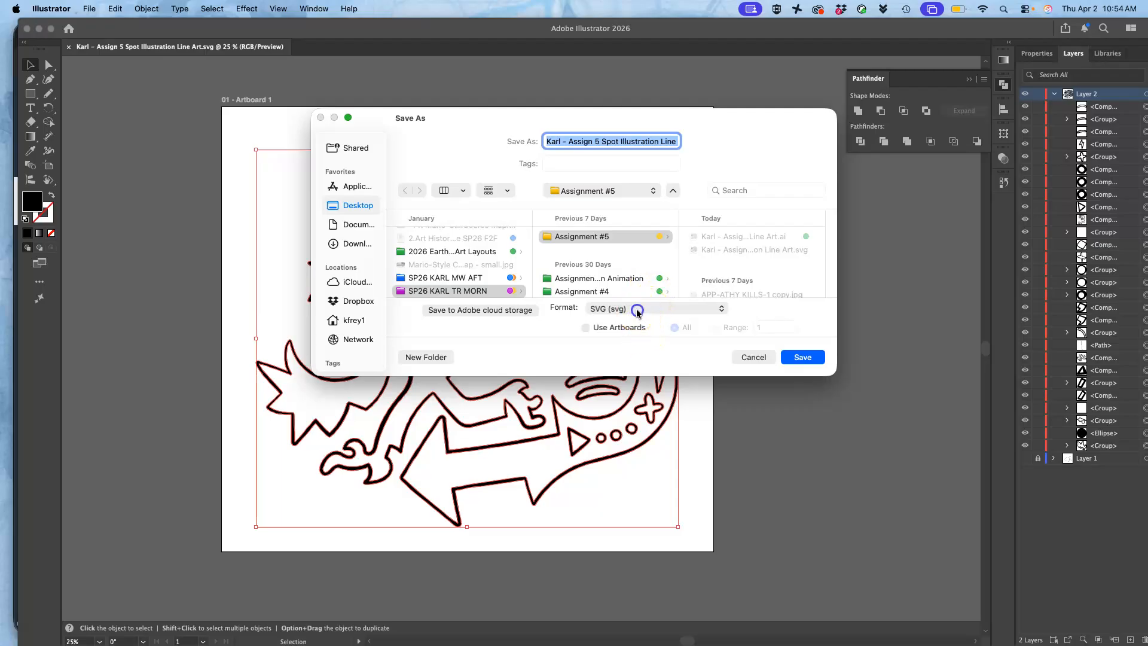
{"action": "left_click", "coordinate": [635, 308]}
{"action": "left_click", "coordinate": [631, 250]}
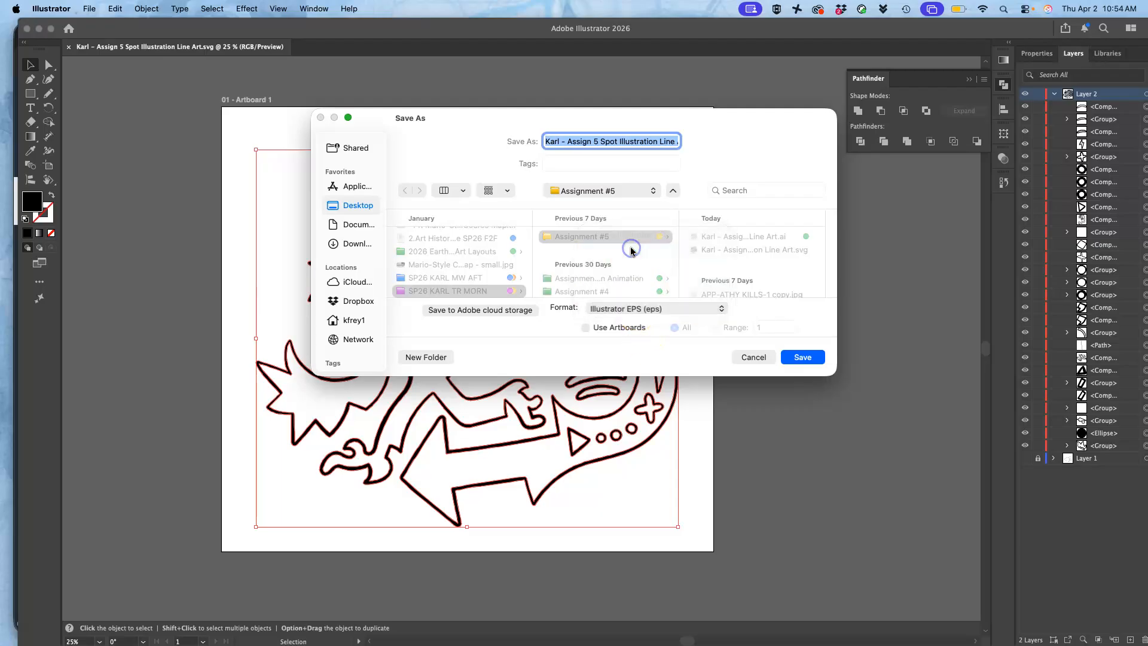
{"action": "left_click", "coordinate": [803, 357]}
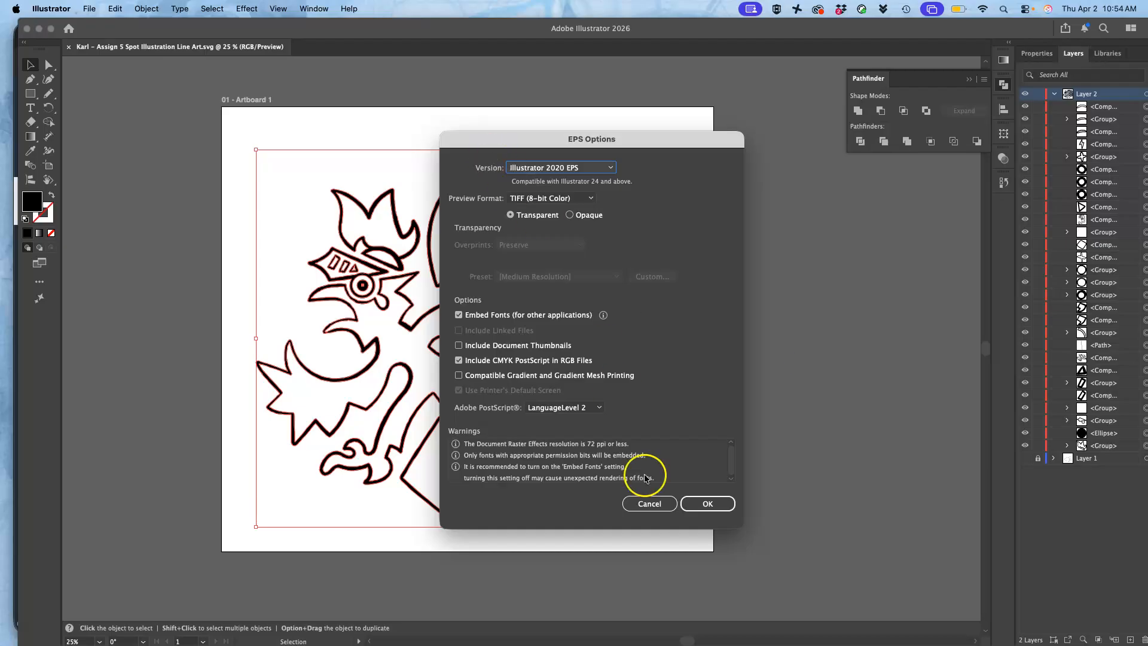
{"action": "left_click", "coordinate": [707, 503]}
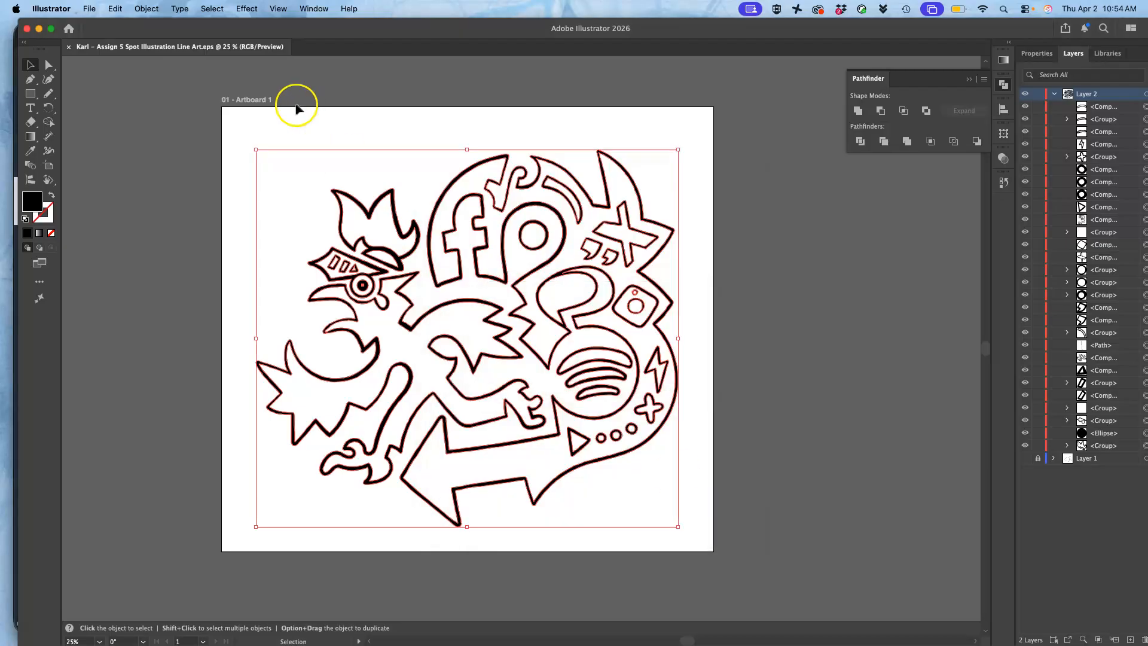
Close the document, switch to the Assignment #5 folder, and tag both the SVG and EPS files purple.
{"action": "left_click", "coordinate": [27, 28]}
{"action": "left_click", "coordinate": [292, 328]}
{"action": "left_click", "coordinate": [445, 235]}
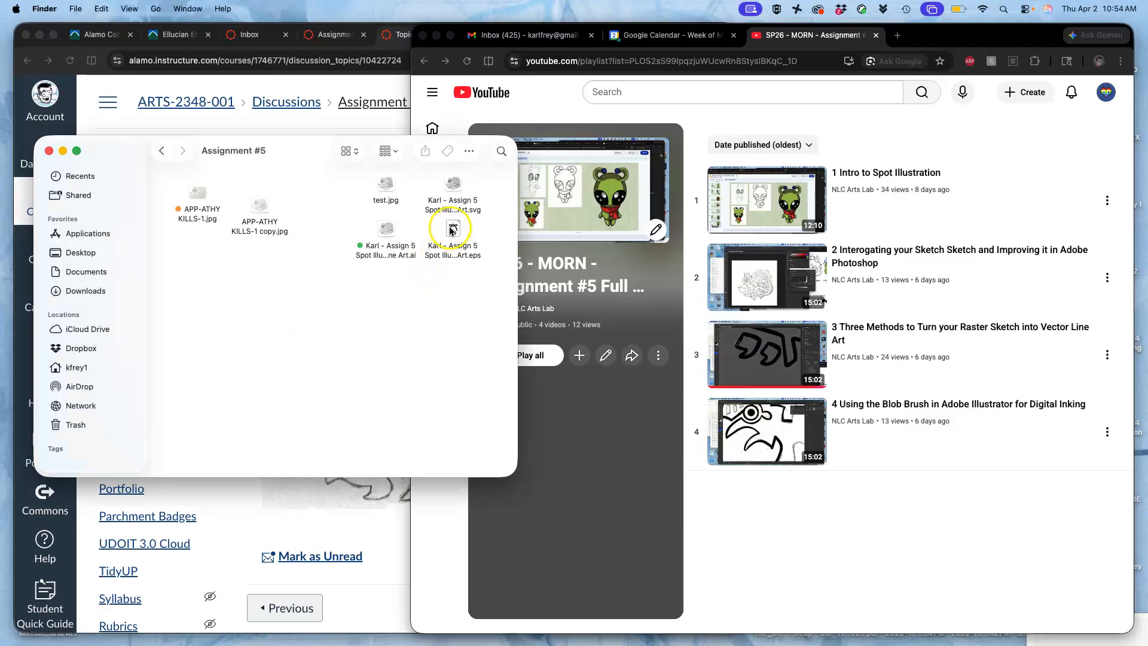
{"action": "left_click", "coordinate": [440, 184], "text": "shift"}
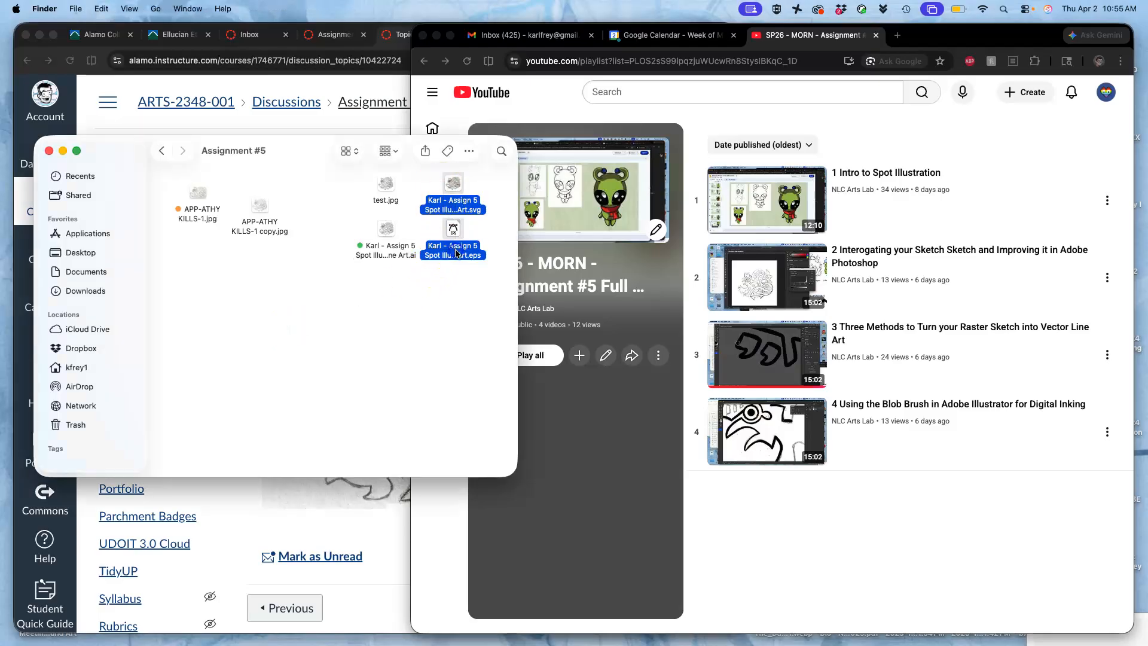
{"action": "right_click", "coordinate": [457, 250]}
{"action": "left_click", "coordinate": [558, 456]}
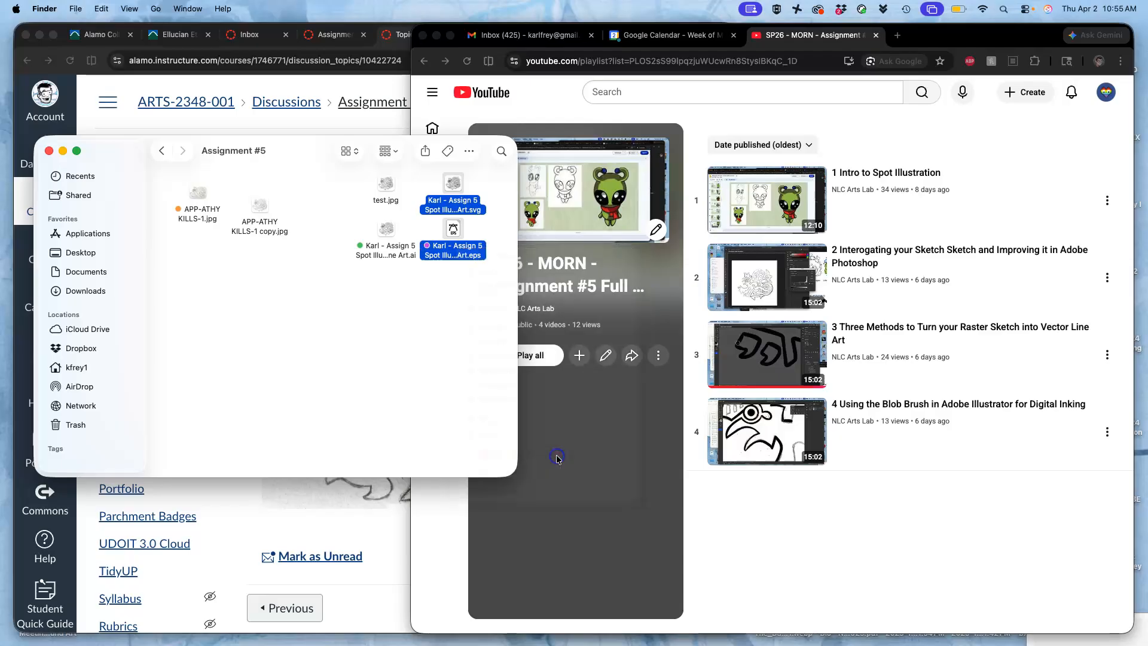
Move the EPS file directly below the Illustrator file in the Assignment #5 folder and deselect it.
{"action": "left_click", "coordinate": [457, 275]}
{"action": "left_click_drag", "start_coordinate": [454, 228], "coordinate": [383, 286]}
{"action": "left_click", "coordinate": [421, 286]}
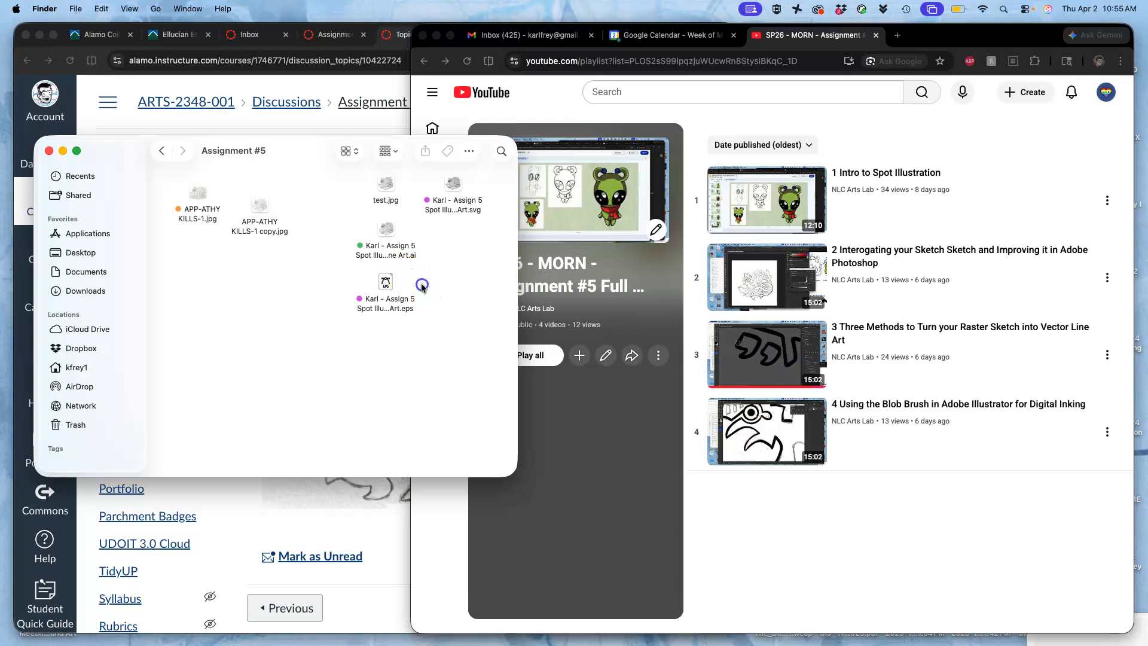
Shift the browser window showing the sketch aside to uncover the desktop, and return to the Assignment #5 folder.
{"action": "left_click", "coordinate": [415, 519]}
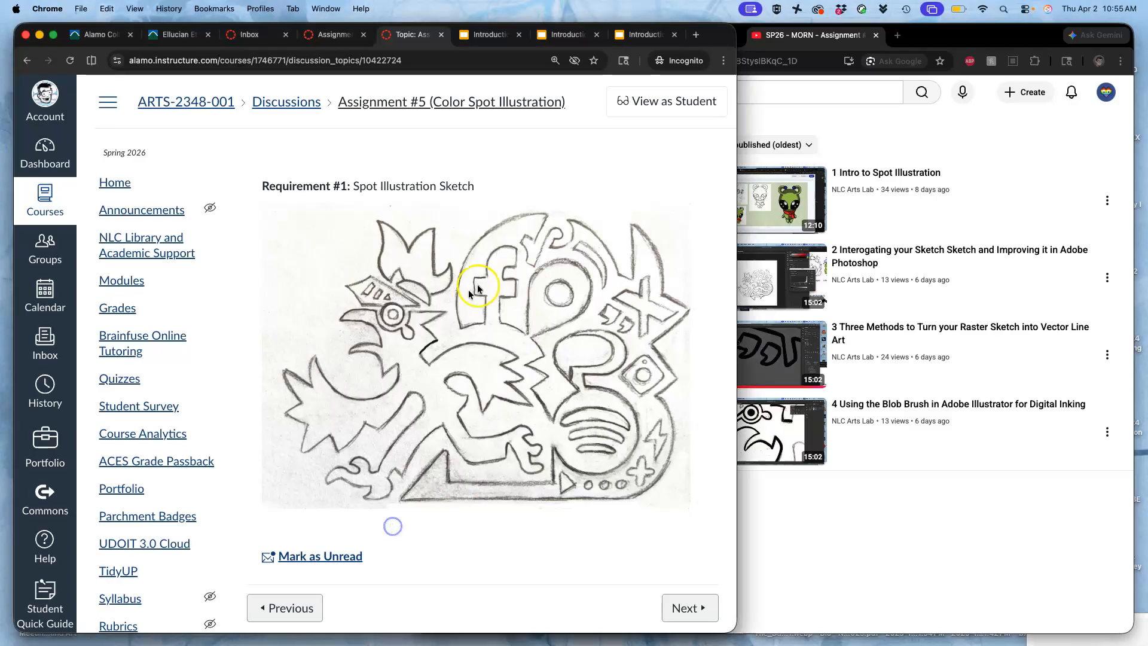
{"action": "left_click_drag", "start_coordinate": [64, 31], "coordinate": [319, 26]}
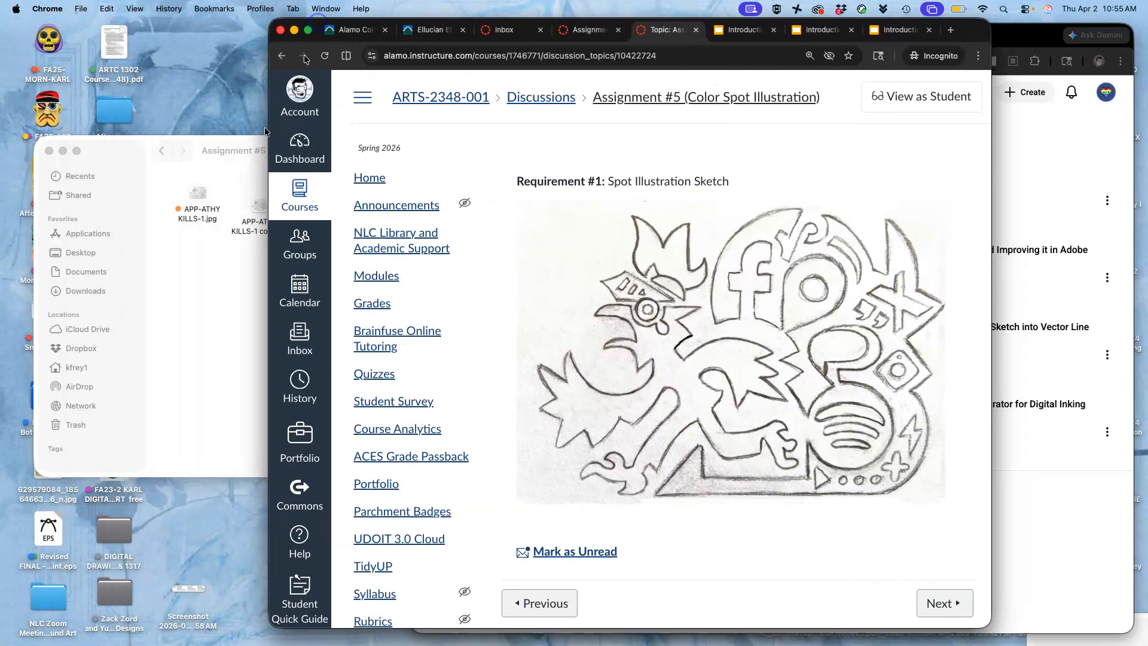
{"action": "left_click", "coordinate": [170, 310]}
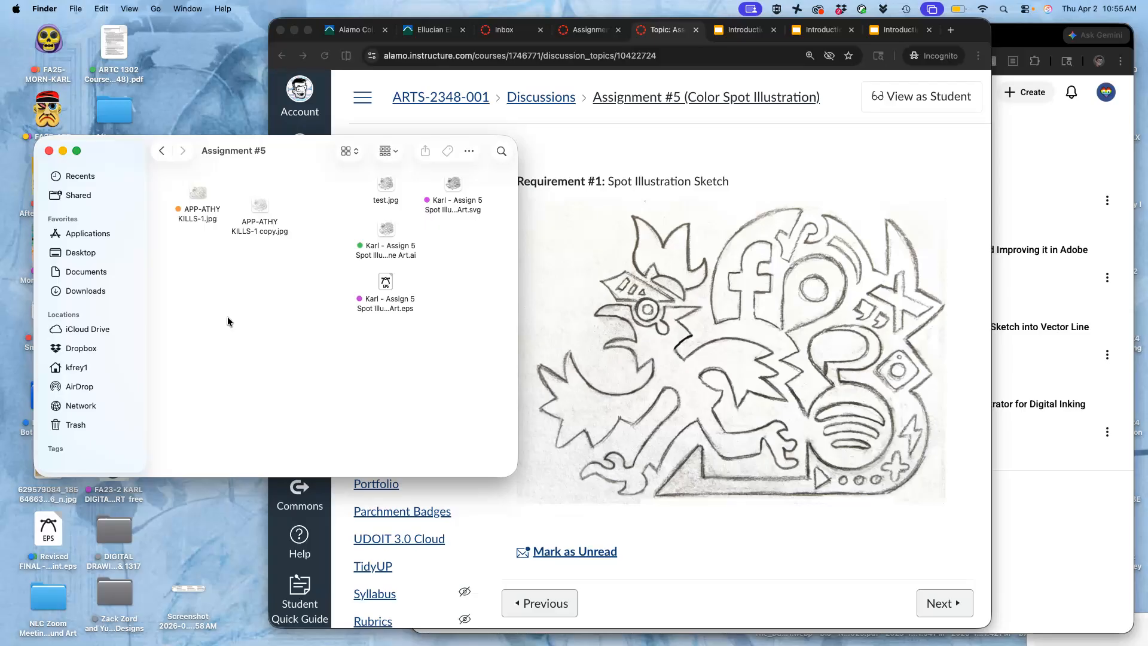
{"action": "left_click", "coordinate": [278, 307]}
Quit Illustrator and launch Photoshop.
{"action": "mouse_move", "coordinate": [5, 154]}
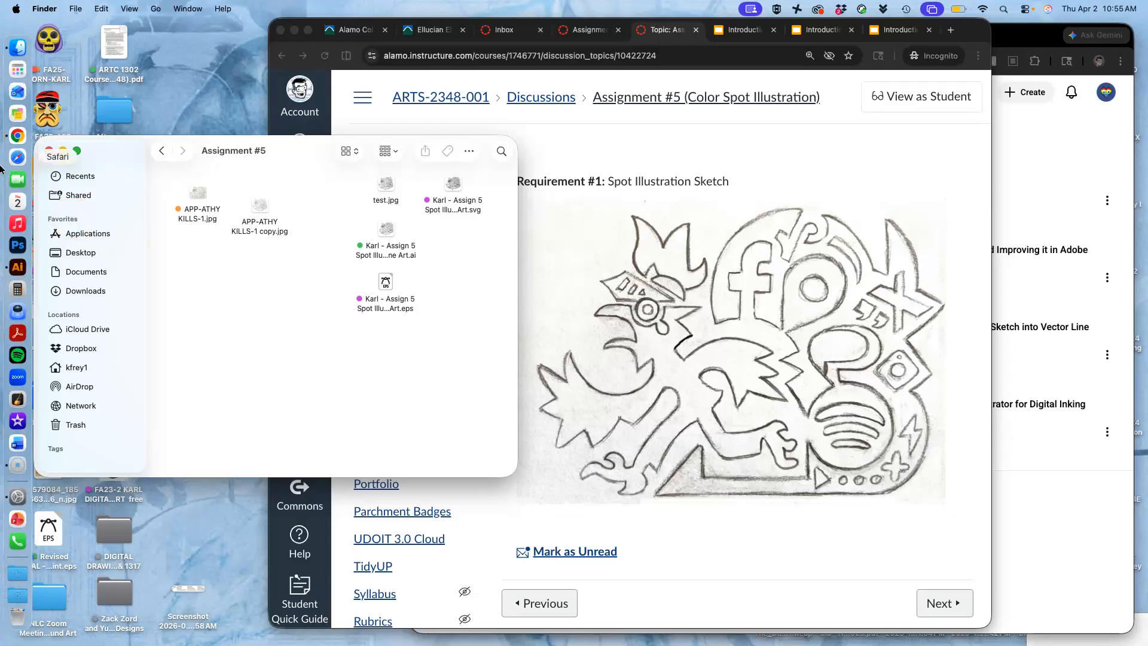
{"action": "right_click", "coordinate": [17, 268]}
{"action": "left_click", "coordinate": [62, 348]}
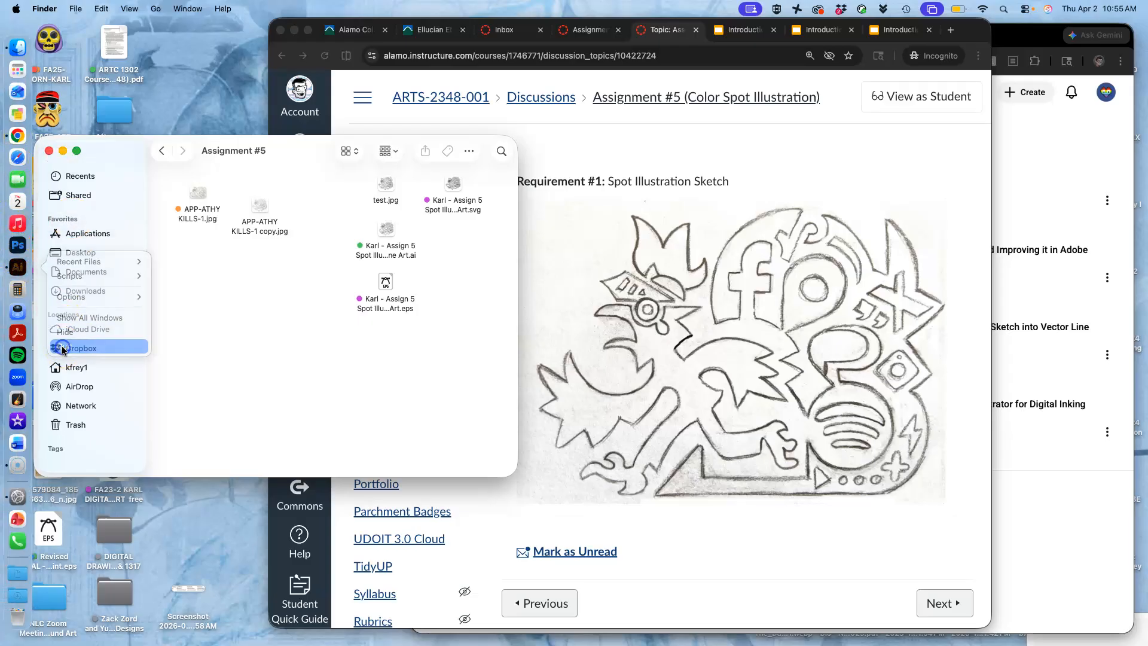
{"action": "left_click", "coordinate": [23, 246]}
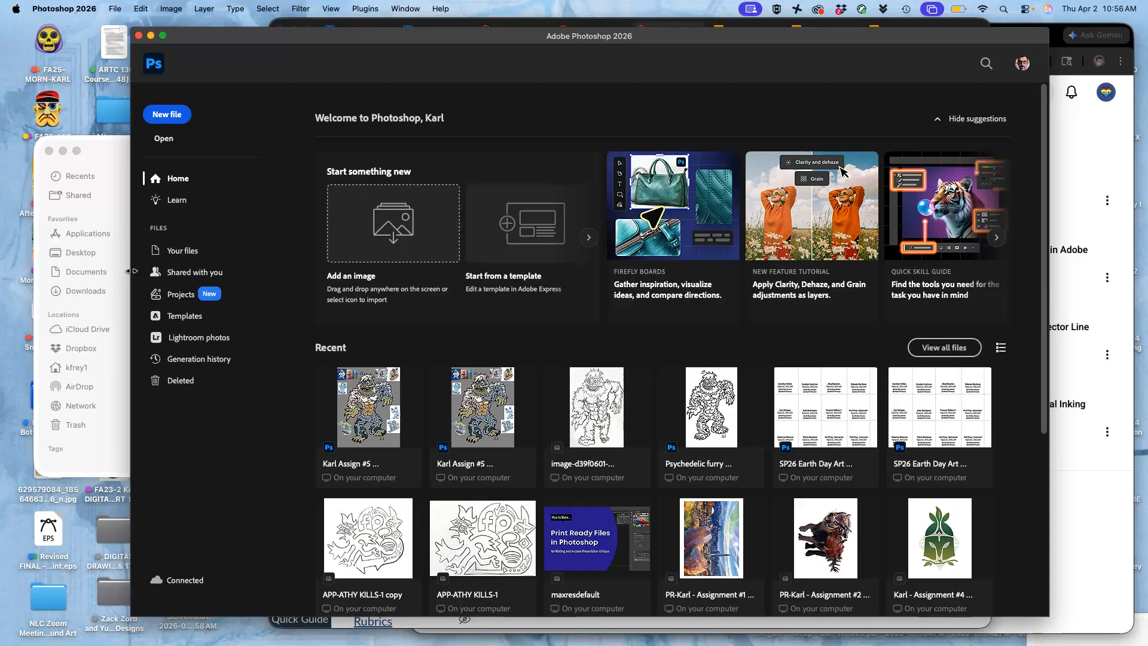
Create an 11 x 14 inch, 350 ppi RGB document named with the artist's first name and "Assign #5 APPAthy Color Spot Illustration".
{"action": "left_click", "coordinate": [111, 9]}
{"action": "left_click", "coordinate": [122, 28]}
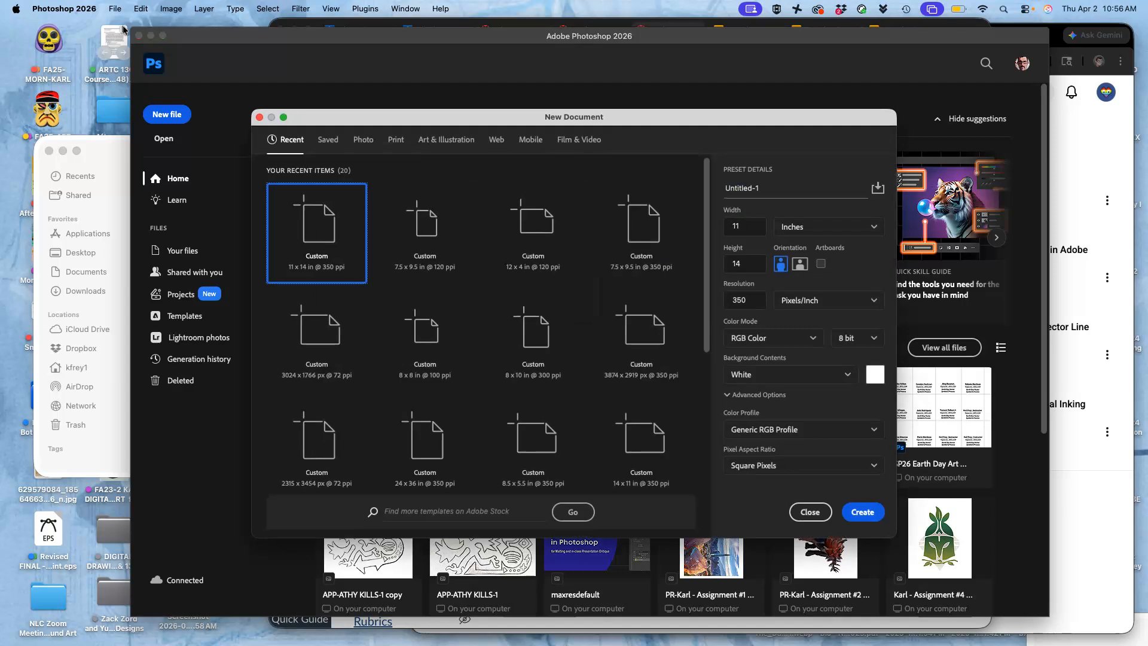
{"action": "left_click", "coordinate": [760, 189]}
{"action": "left_click_drag", "start_coordinate": [759, 188], "coordinate": [708, 183]}
{"action": "type", "text": "Karl - Assign #5 APPAthy Color Spot"}
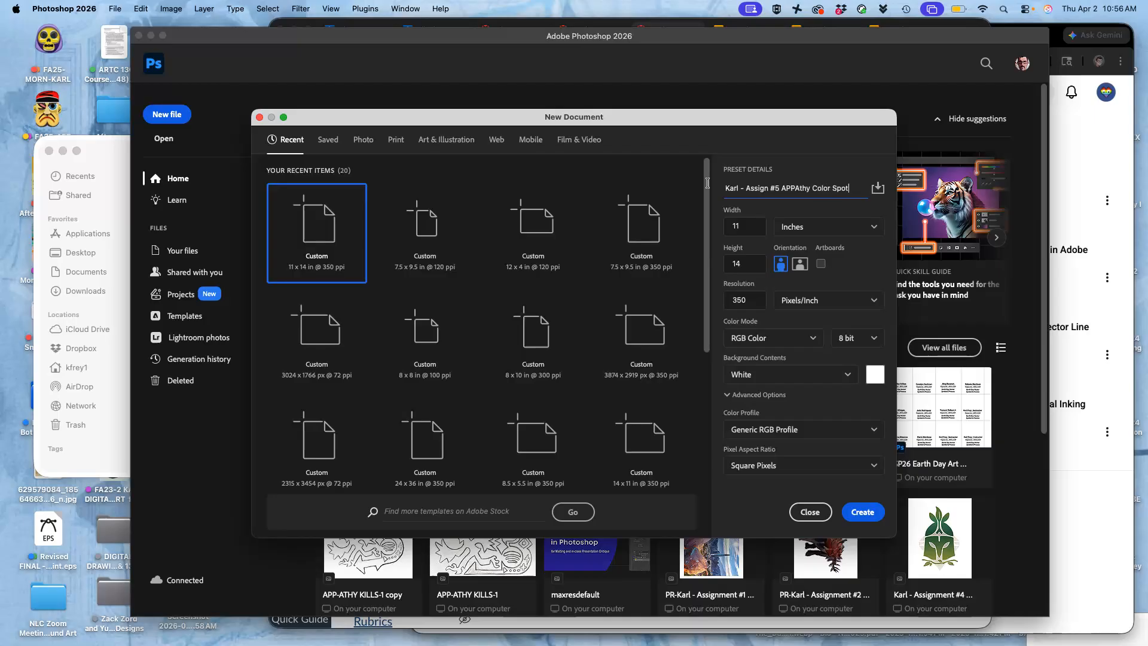
{"action": "type", "text": "ration"}
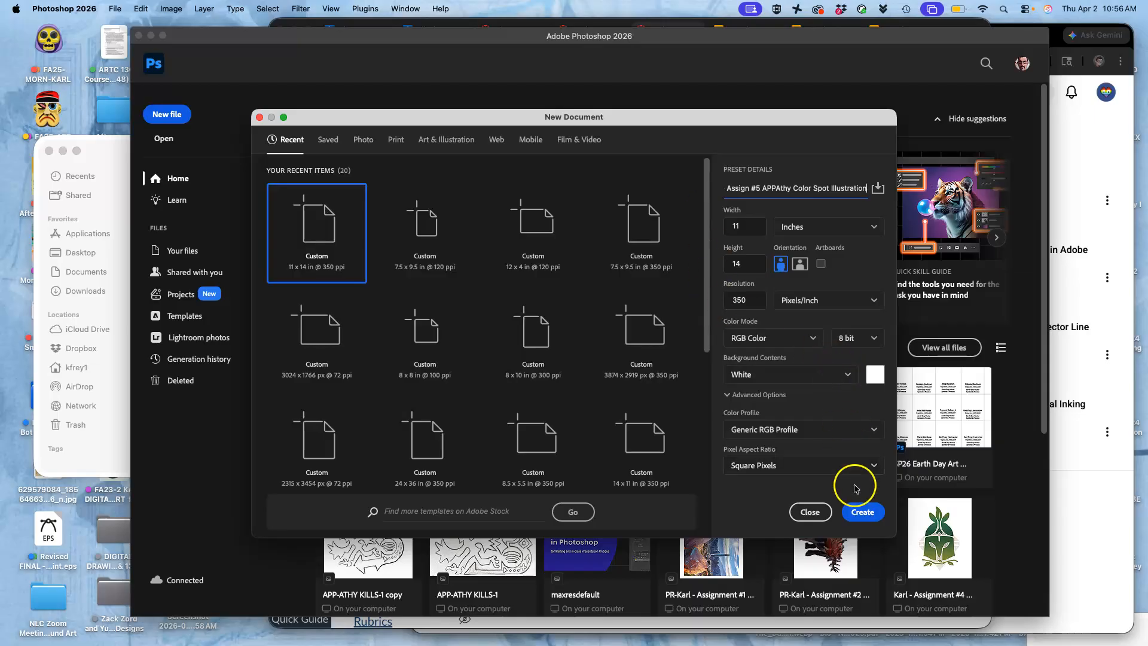
{"action": "left_click", "coordinate": [862, 512]}
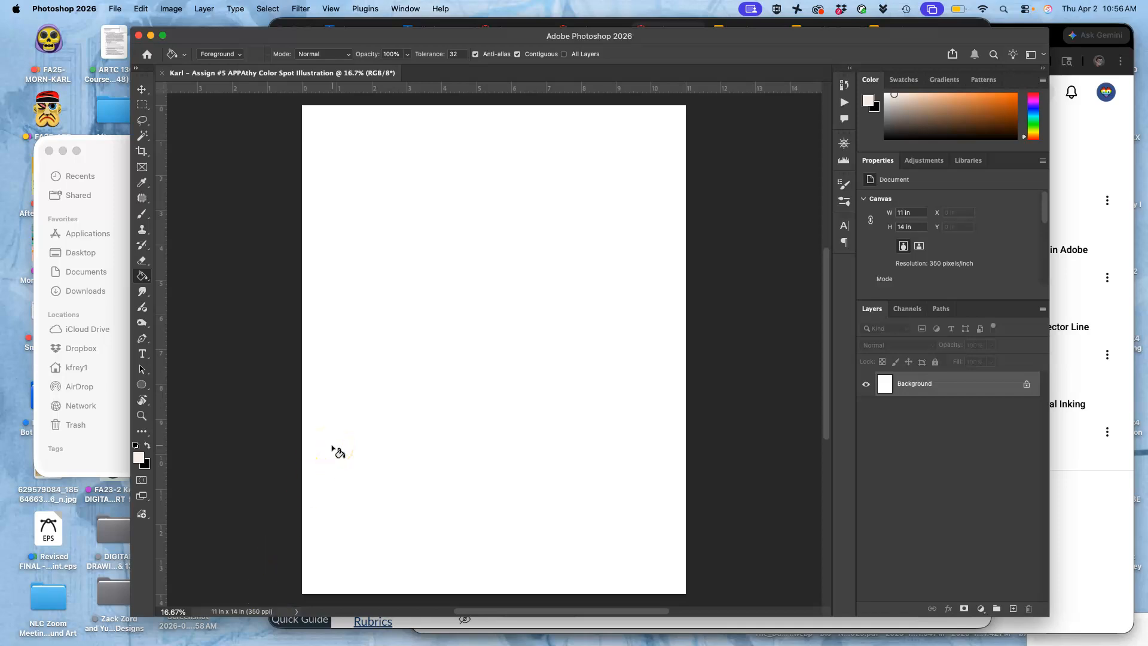
Place the line art EPS from the Assignment #5 folder onto the canvas, scaled to about 9.66 x 8.63 in.
{"action": "left_click", "coordinate": [101, 151]}
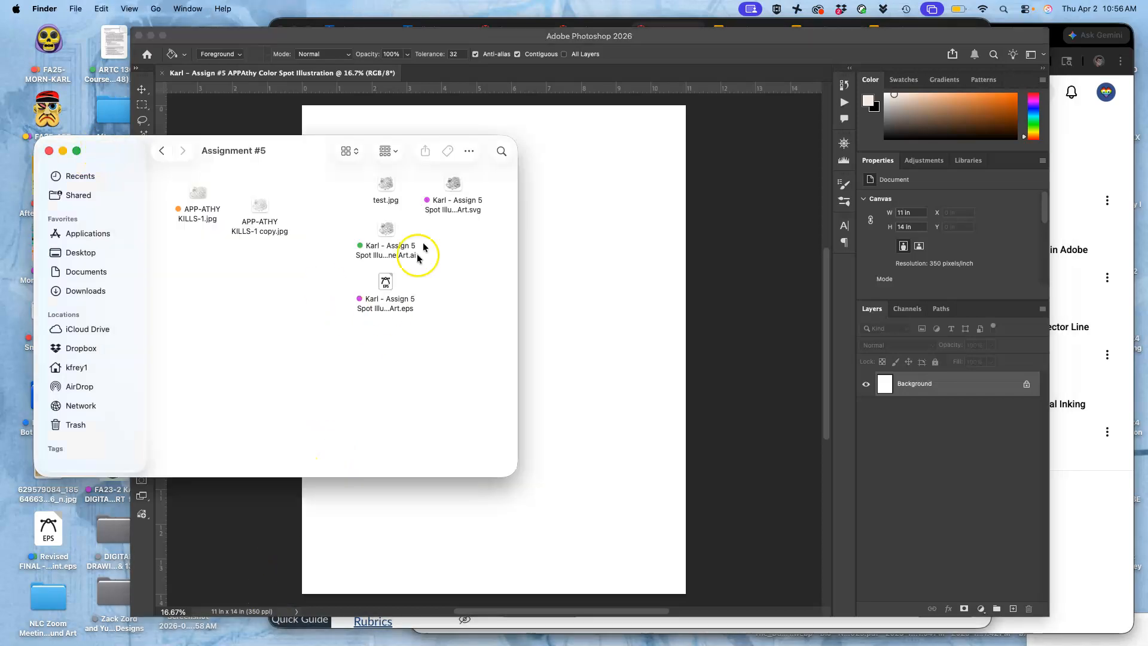
{"action": "left_click_drag", "start_coordinate": [386, 282], "coordinate": [298, 273]}
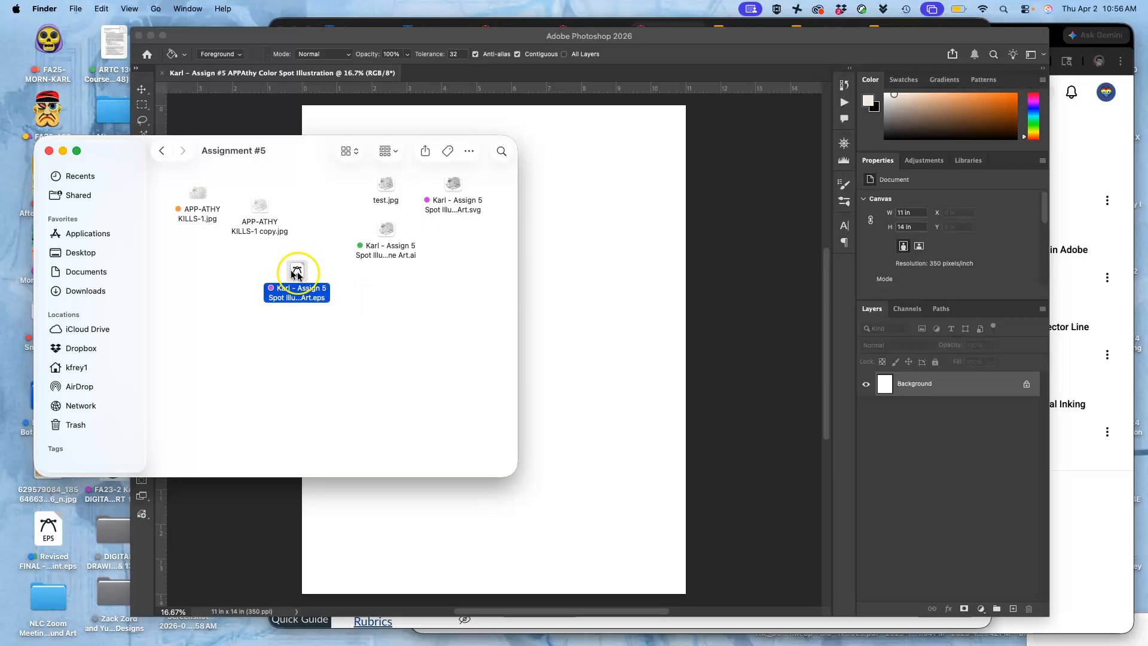
{"action": "left_click_drag", "start_coordinate": [297, 272], "coordinate": [595, 329]}
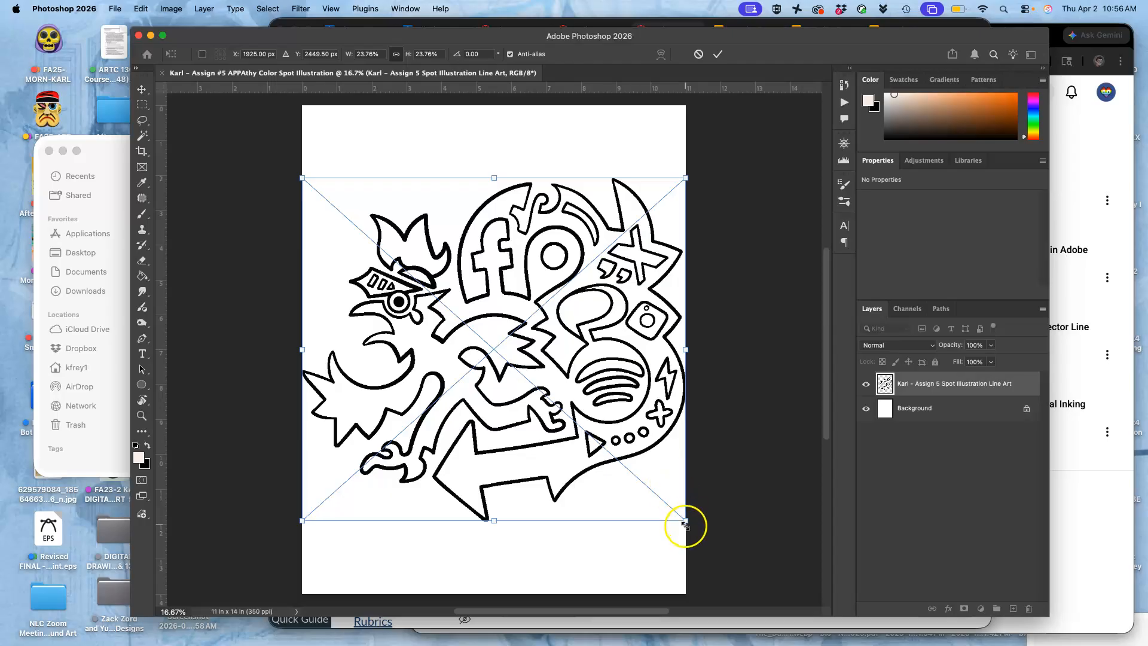
{"action": "left_click_drag", "start_coordinate": [684, 522], "coordinate": [660, 508]}
{"action": "key", "text": "Return"}
{"action": "key", "text": "g"}
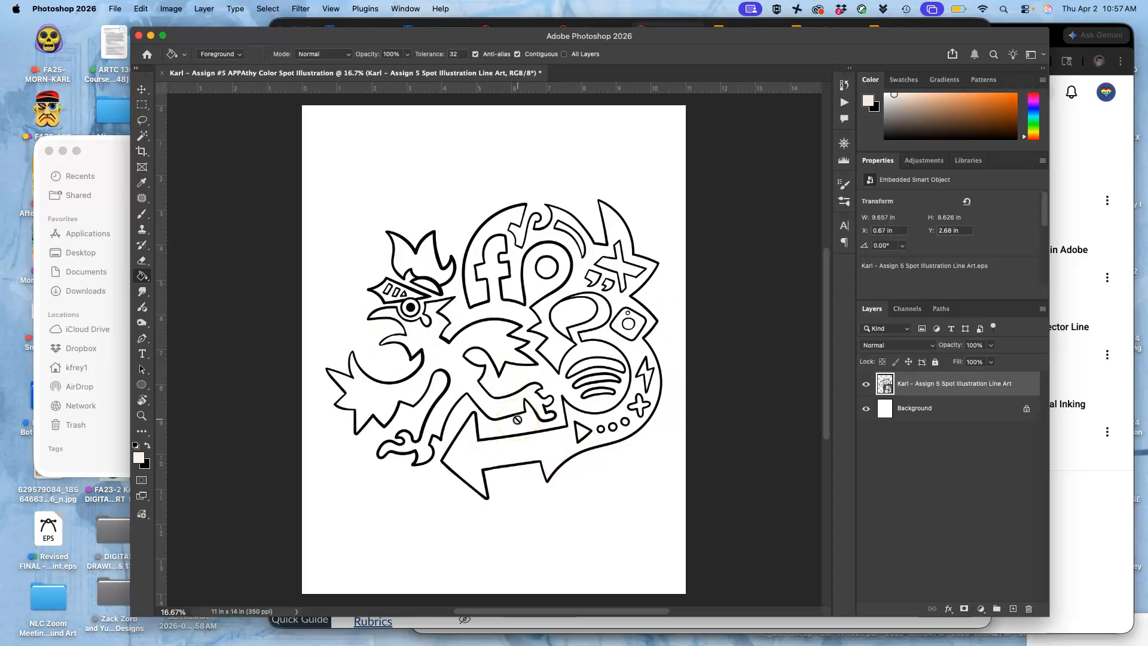
Rotate the whole canvas 90° clockwise to make the document landscape.
{"action": "left_click", "coordinate": [173, 9]}
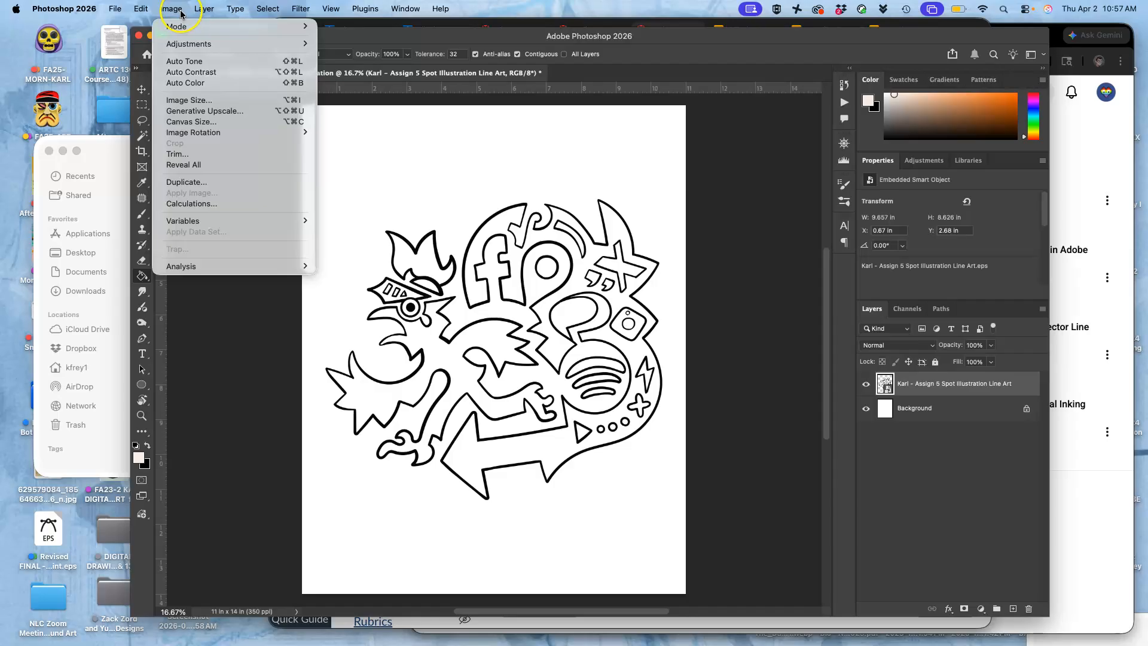
{"action": "mouse_move", "coordinate": [142, 8]}
{"action": "mouse_move", "coordinate": [172, 134]}
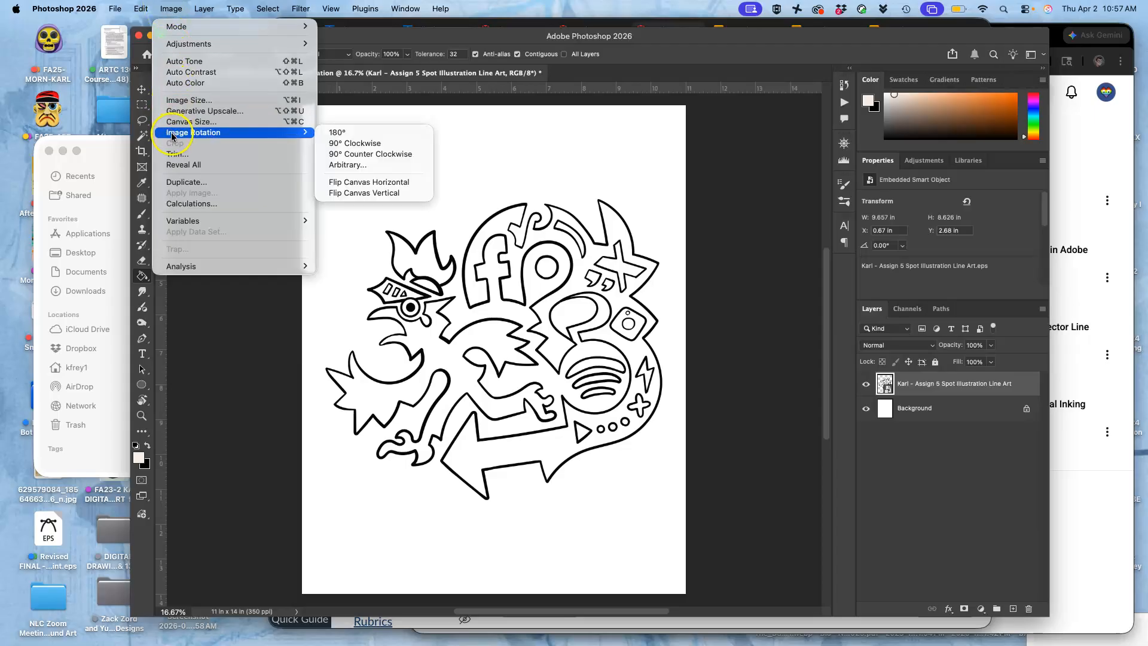
{"action": "left_click", "coordinate": [345, 145]}
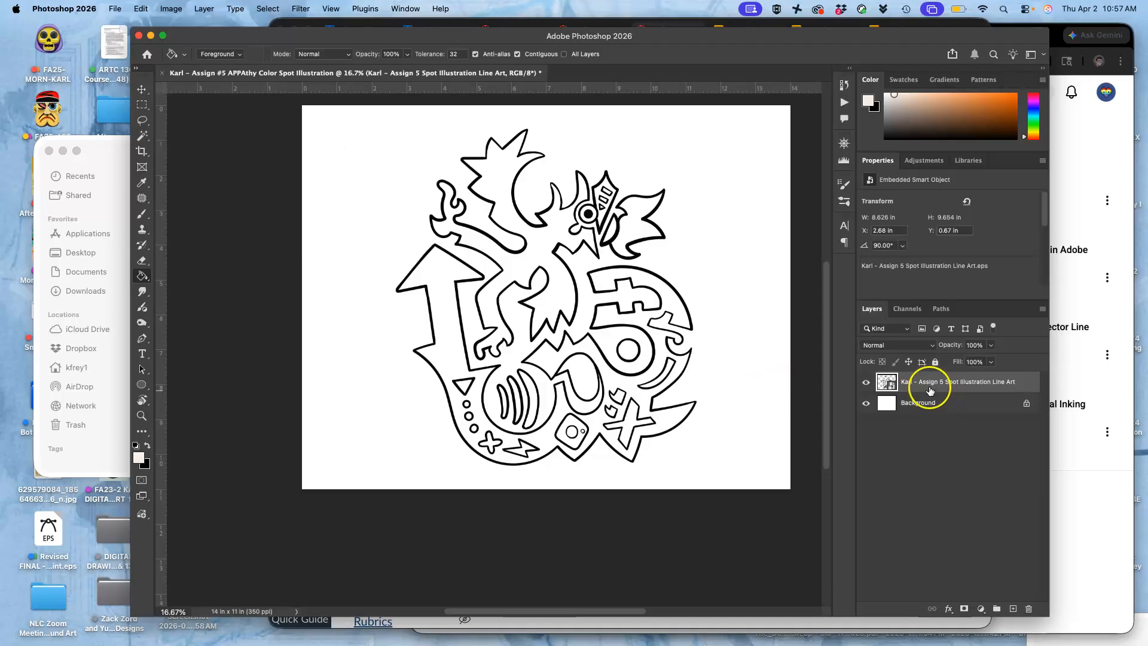
Rotate the line art layer back upright to 0° and enlarge it to about 11.46 x 10.24 in.
{"action": "key", "text": "super+t"}
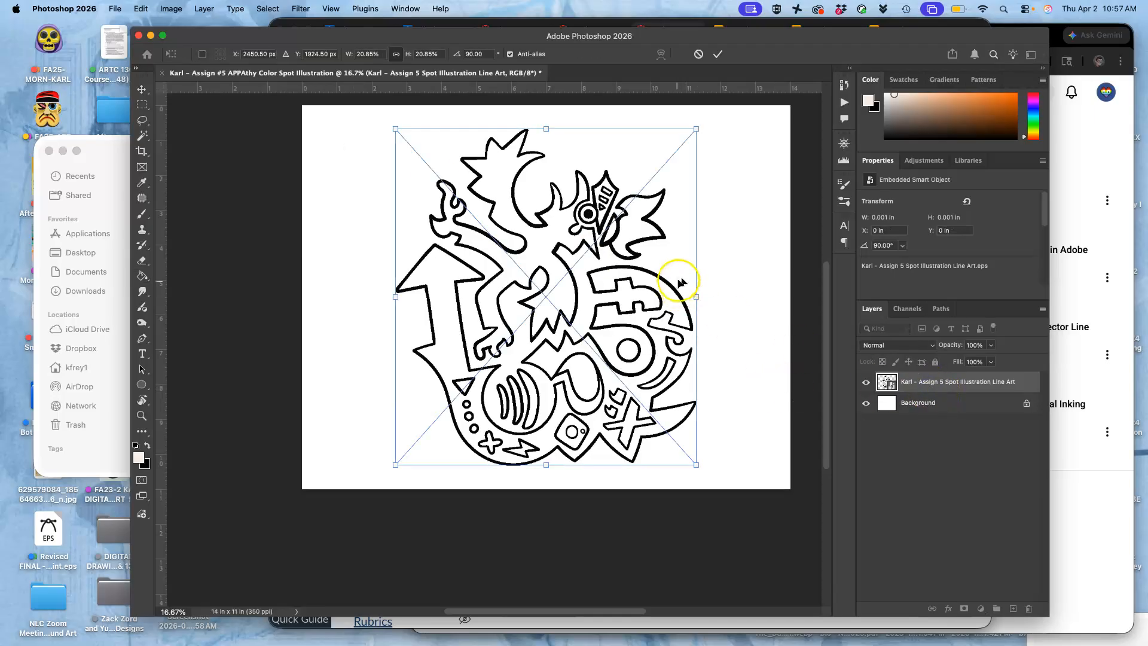
{"action": "left_click_drag", "start_coordinate": [729, 300], "coordinate": [546, 272]}
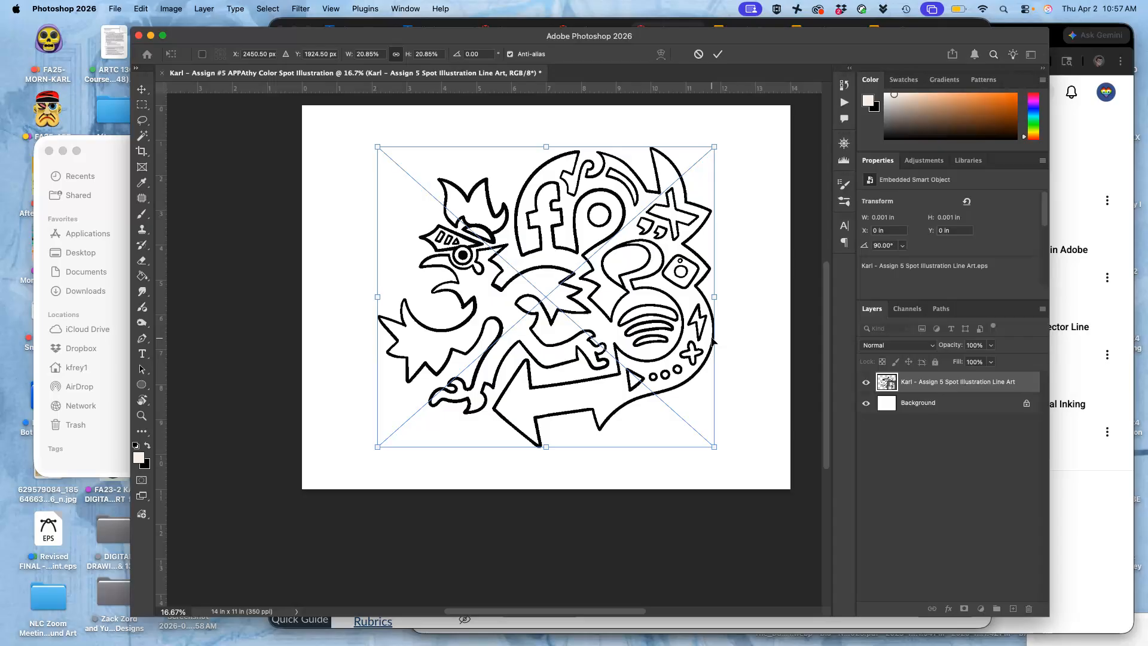
{"action": "key", "text": "Return"}
{"action": "key", "text": "g"}
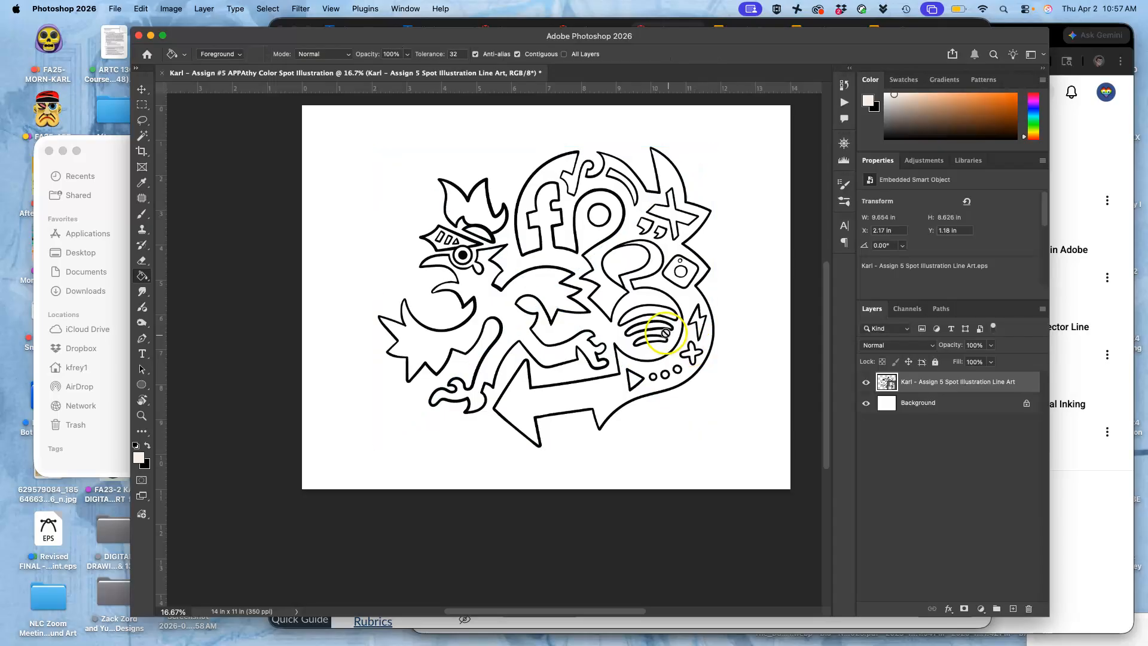
{"action": "key", "text": "super+t"}
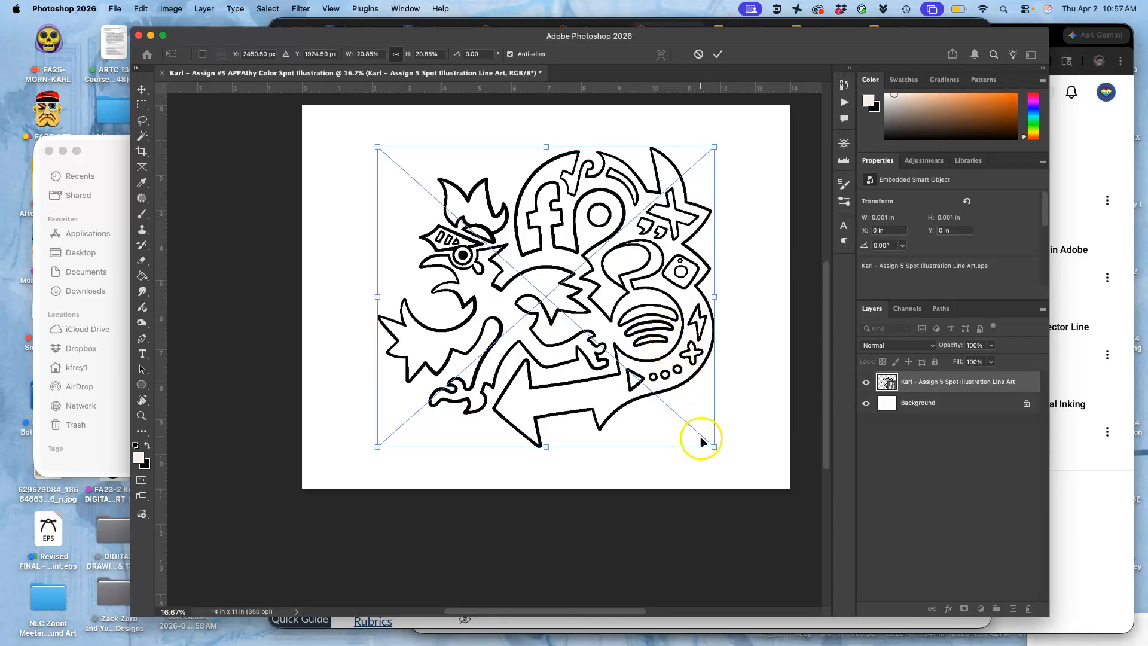
{"action": "left_click_drag", "start_coordinate": [713, 444], "coordinate": [748, 467]}
{"action": "key", "text": "g"}
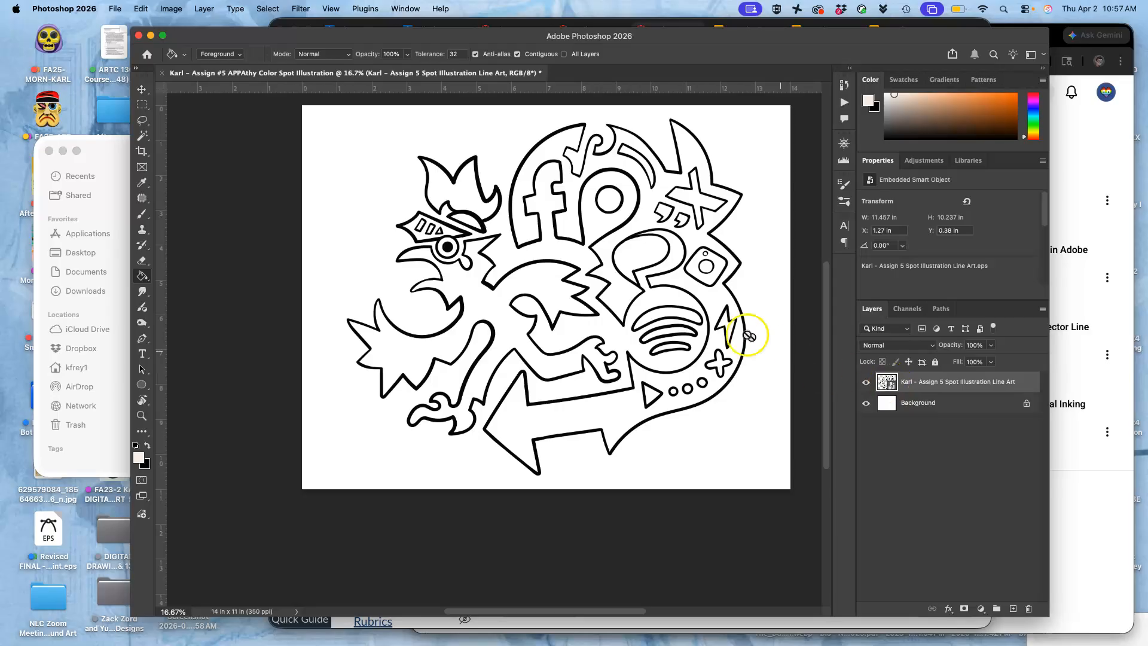
Check the pointed leg corner of the line art up close, and open the line art's .ai file from Assignment #5 in Illustrator.
{"action": "scroll", "coordinate": [666, 315], "scroll_direction": "up", "scroll_amount": 10}
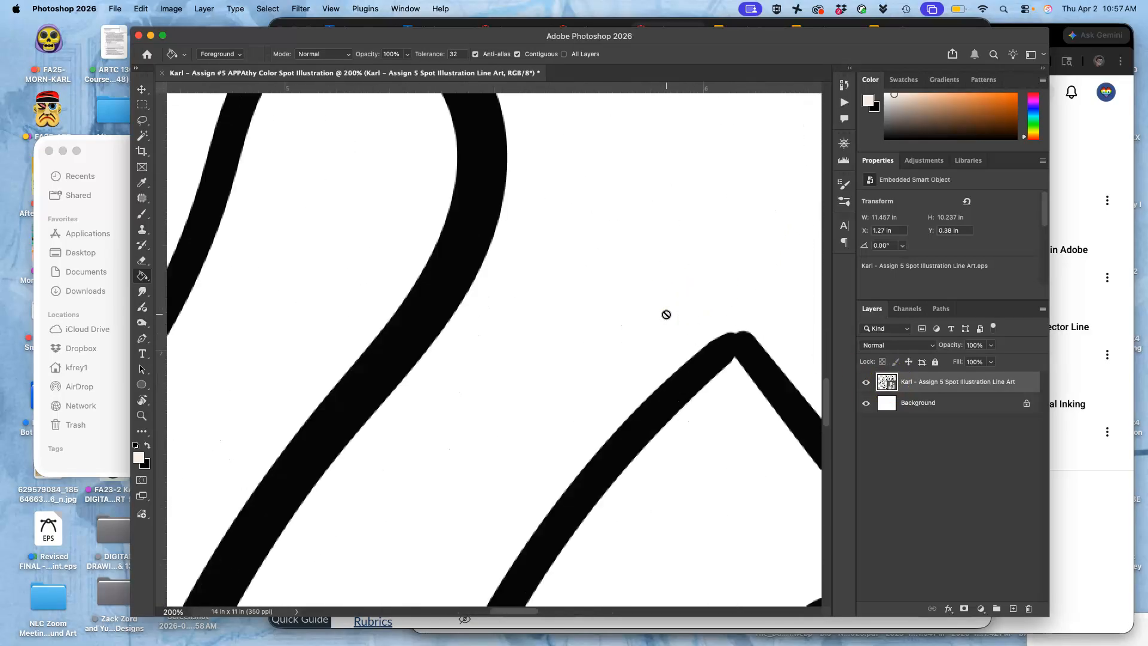
{"action": "scroll", "coordinate": [666, 315], "scroll_direction": "right", "scroll_amount": 5}
{"action": "scroll", "coordinate": [666, 314], "scroll_direction": "down", "scroll_amount": 3}
{"action": "left_click", "coordinate": [584, 260]}
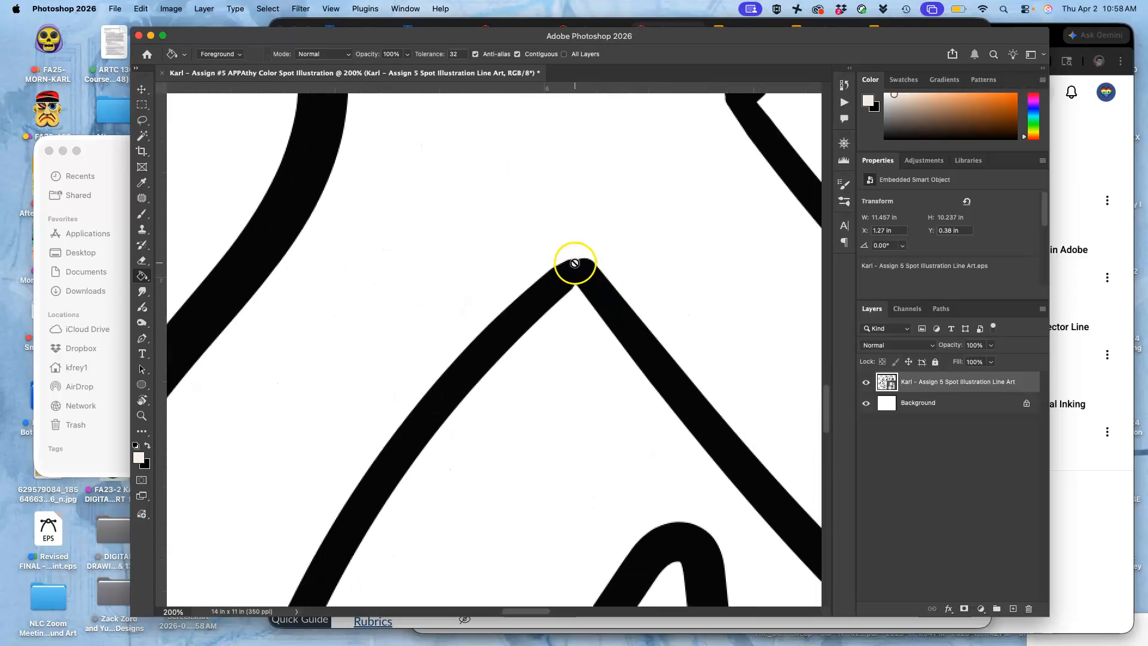
{"action": "left_click", "coordinate": [112, 174]}
{"action": "left_click", "coordinate": [381, 303]}
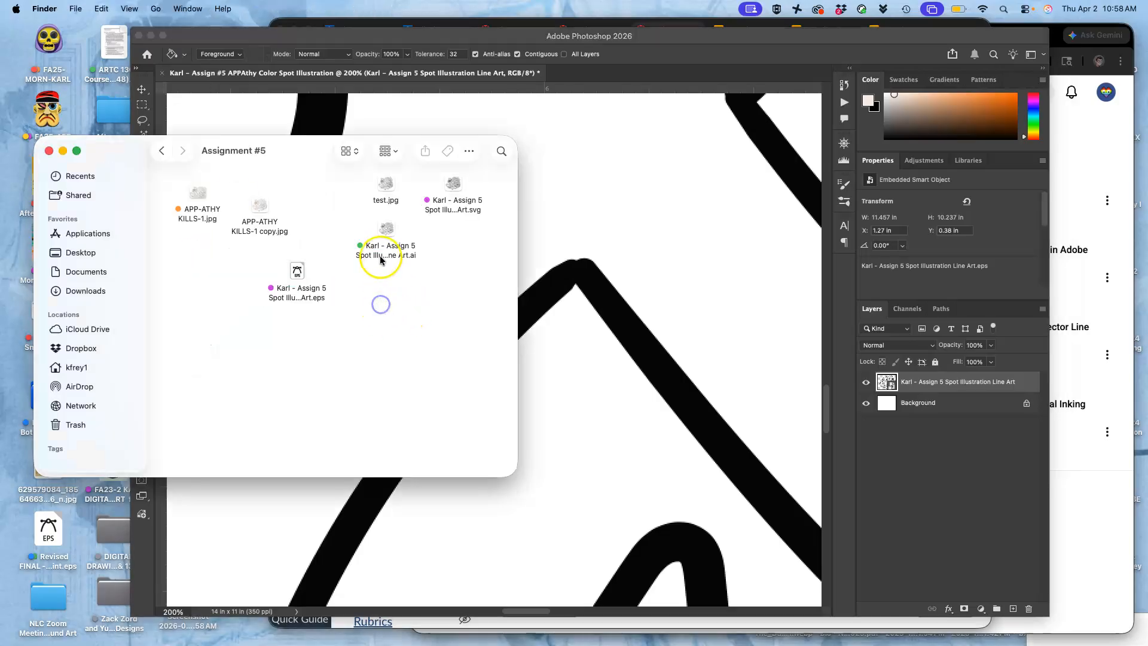
{"action": "double_click", "coordinate": [384, 231]}
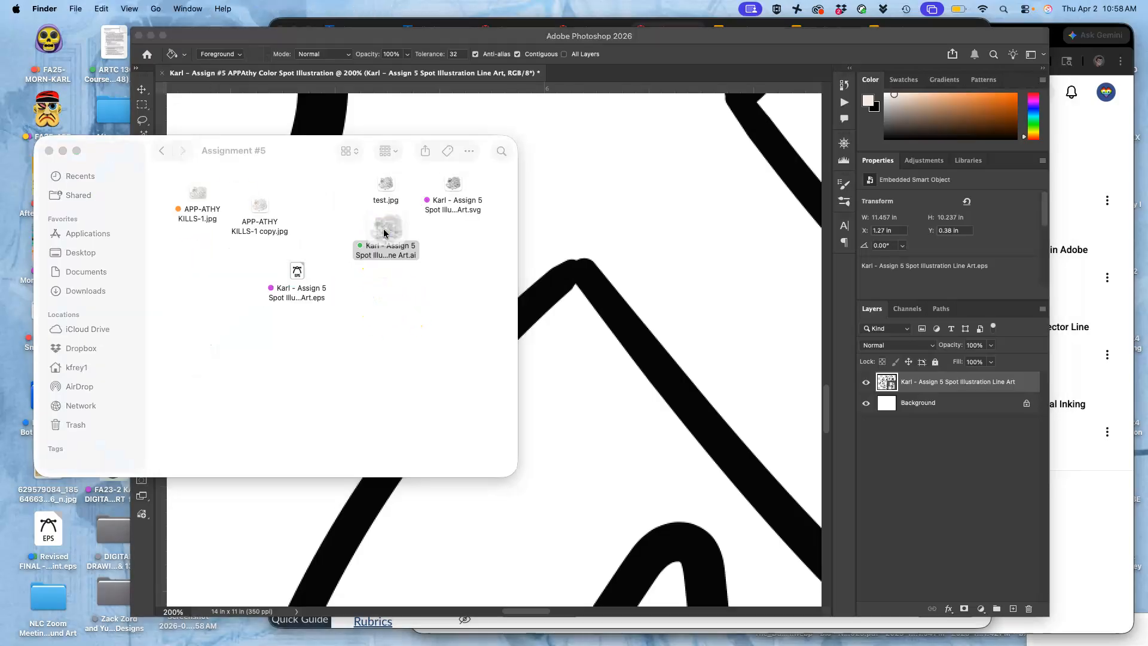
{"action": "left_click", "coordinate": [615, 274]}
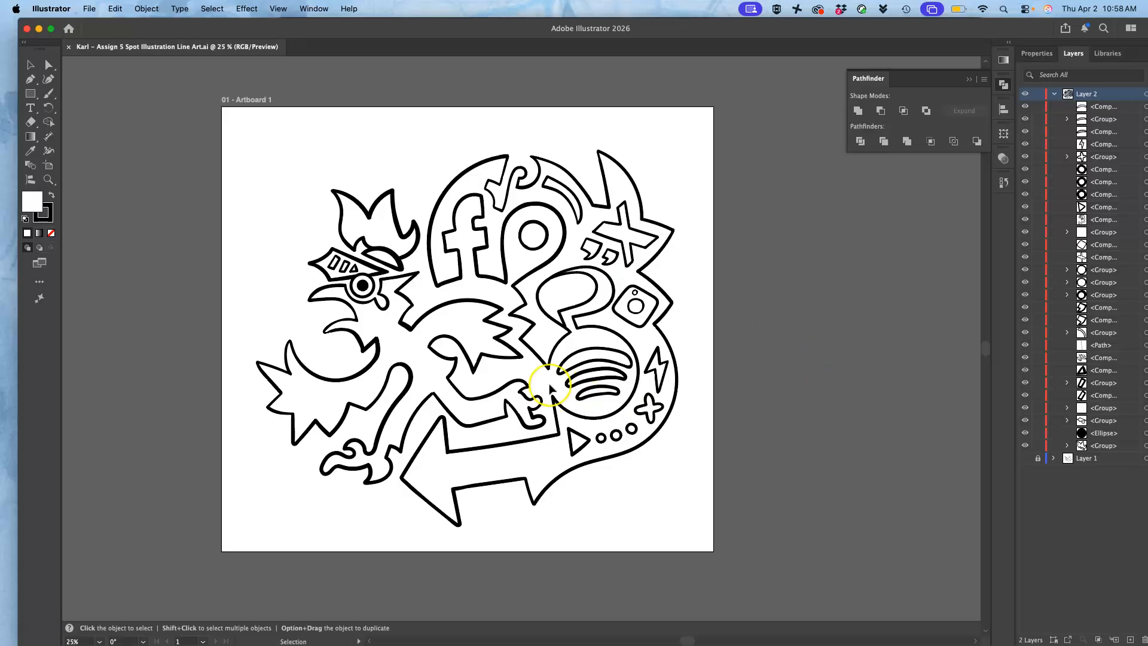
Select the bird's body outline with Direct Selection at the notched corner where its legs meet above the arrow.
{"action": "key", "text": "super+equal"}
{"action": "key", "text": "super+equal"}
{"action": "key", "text": "super+equal"}
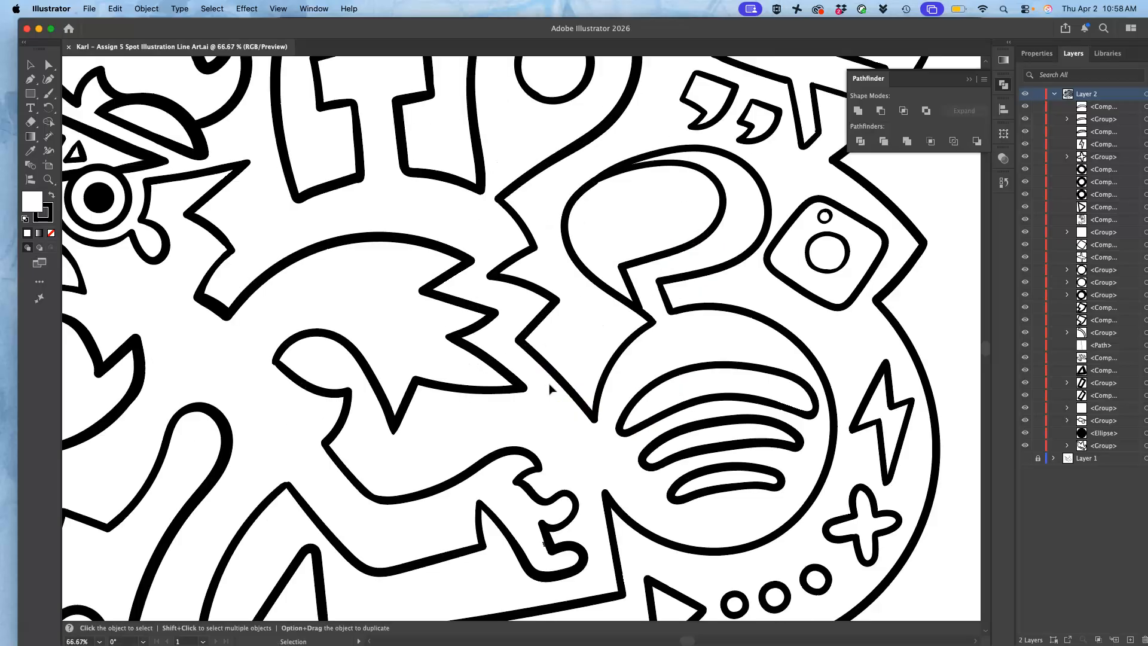
{"action": "scroll", "coordinate": [550, 389], "scroll_direction": "down", "scroll_amount": 3}
{"action": "scroll", "coordinate": [550, 390], "scroll_direction": "left", "scroll_amount": 4}
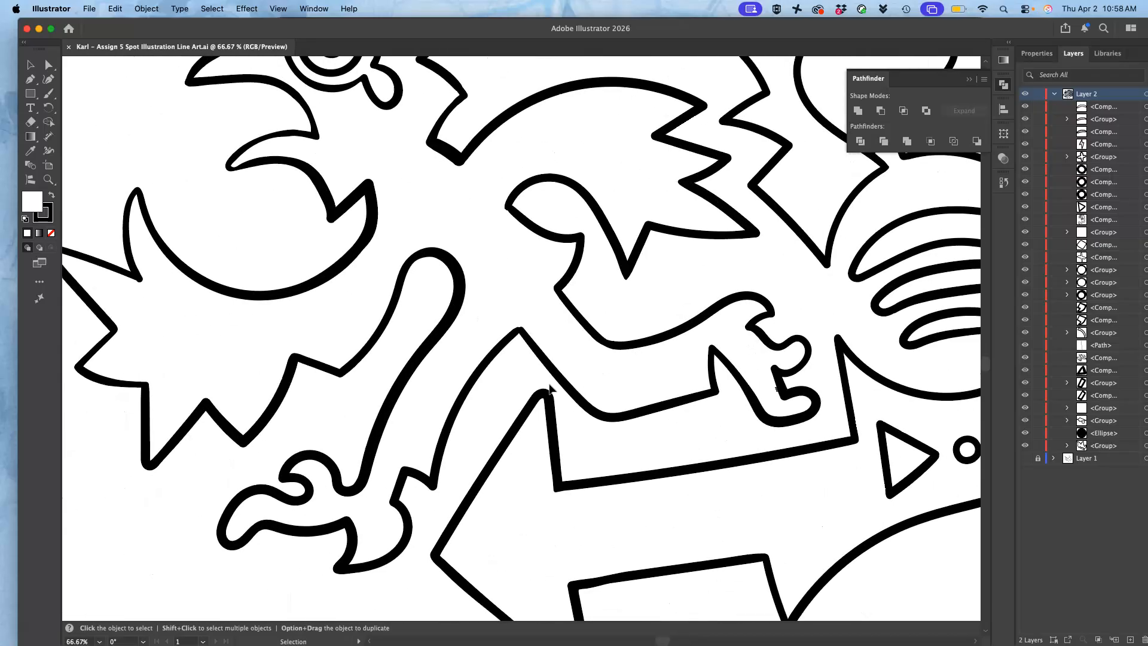
{"action": "key", "text": "super+equal"}
{"action": "key", "text": "super+equal"}
{"action": "key", "text": "super+equal"}
{"action": "key", "text": "super+equal"}
{"action": "key", "text": "super+equal"}
{"action": "key", "text": "super+equal"}
{"action": "left_click", "coordinate": [30, 68]}
{"action": "left_click", "coordinate": [49, 65]}
{"action": "left_click", "coordinate": [502, 280]}
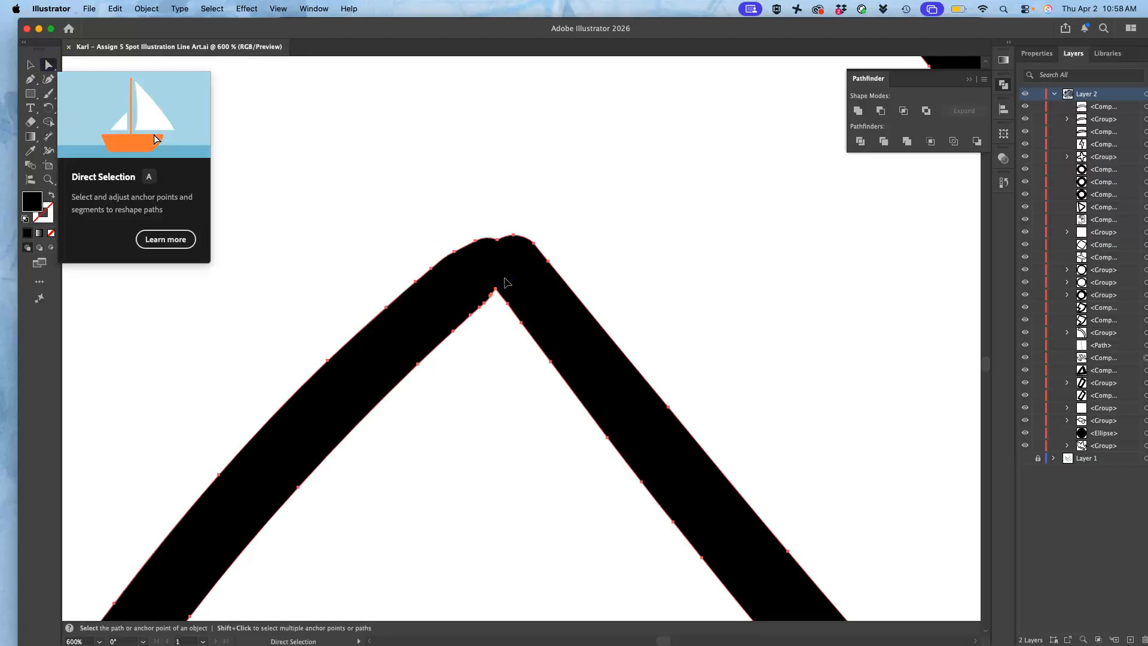
Redraw the outer and inner edges of the leg corner with the Pencil tool to smooth out its notch.
{"action": "left_click", "coordinate": [52, 100]}
{"action": "left_click", "coordinate": [77, 117]}
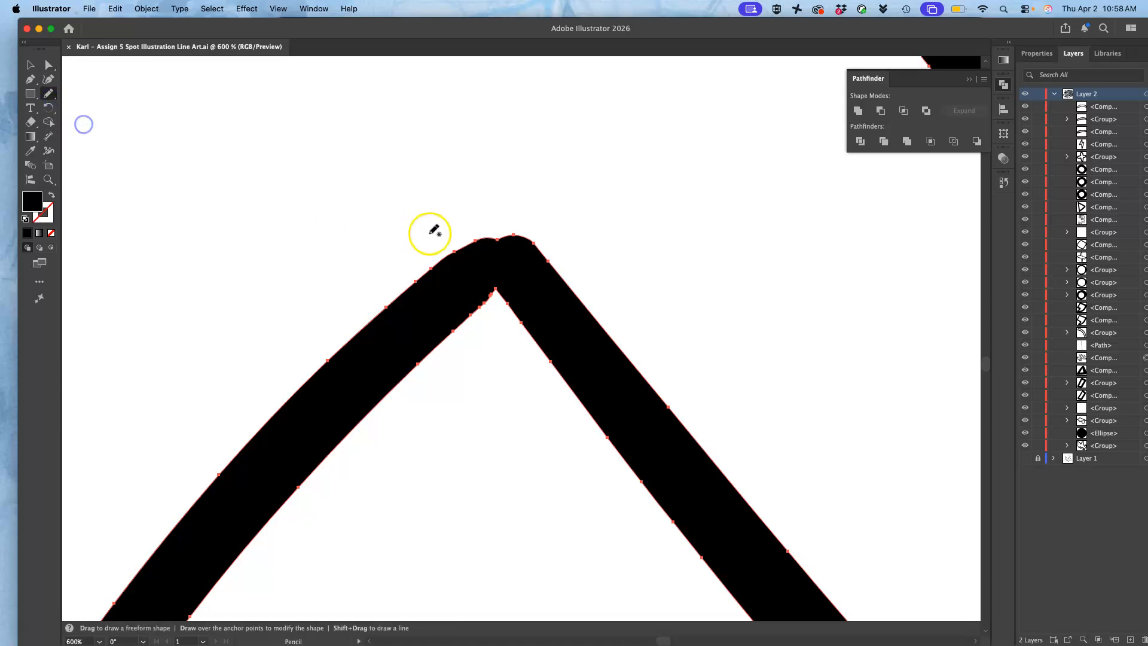
{"action": "left_click_drag", "start_coordinate": [455, 251], "coordinate": [508, 227]}
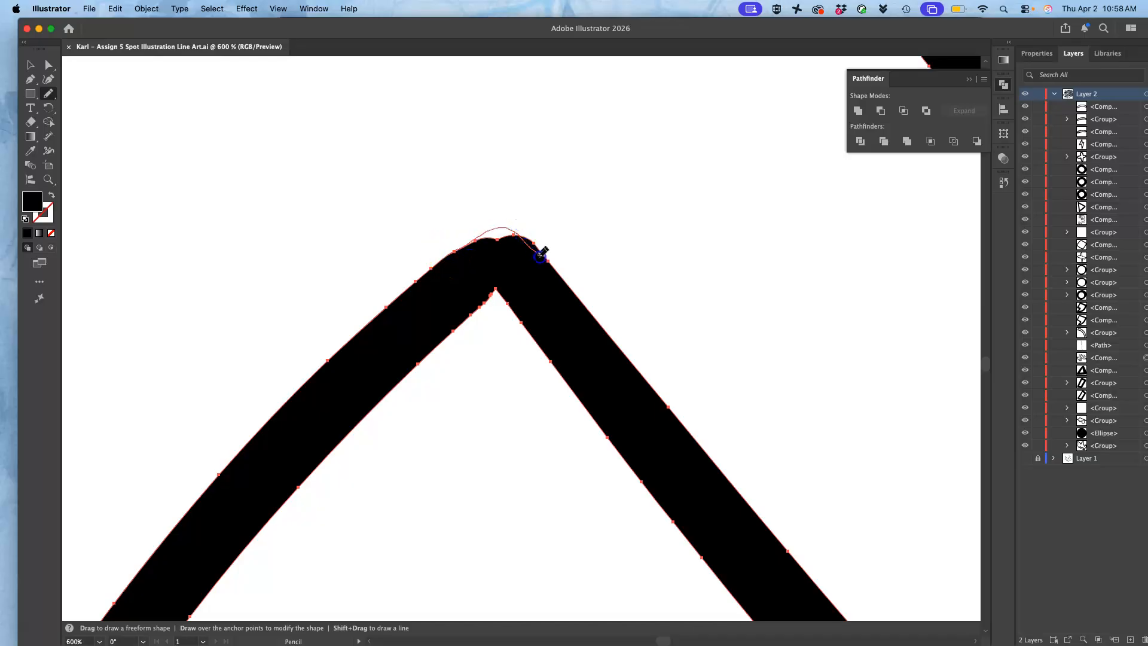
{"action": "mouse_move", "coordinate": [538, 256]}
{"action": "left_mouse_down"}
{"action": "mouse_move", "coordinate": [527, 294]}
{"action": "mouse_move", "coordinate": [547, 296]}
{"action": "mouse_move", "coordinate": [550, 264]}
{"action": "left_mouse_up"}
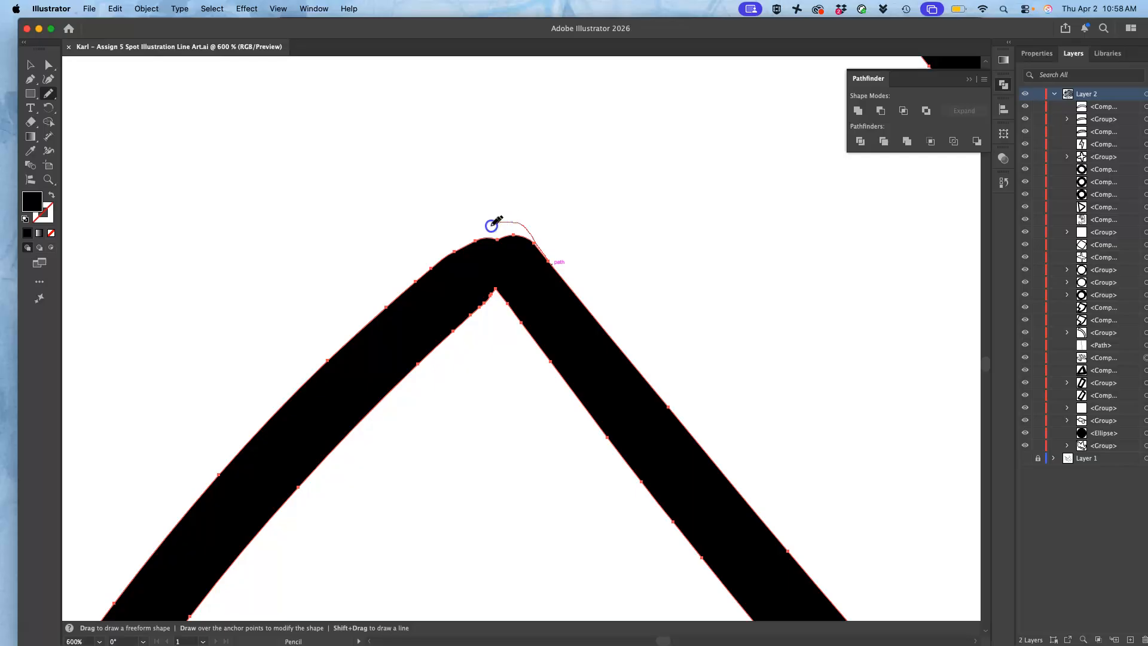
{"action": "left_click_drag", "start_coordinate": [452, 250], "coordinate": [438, 259]}
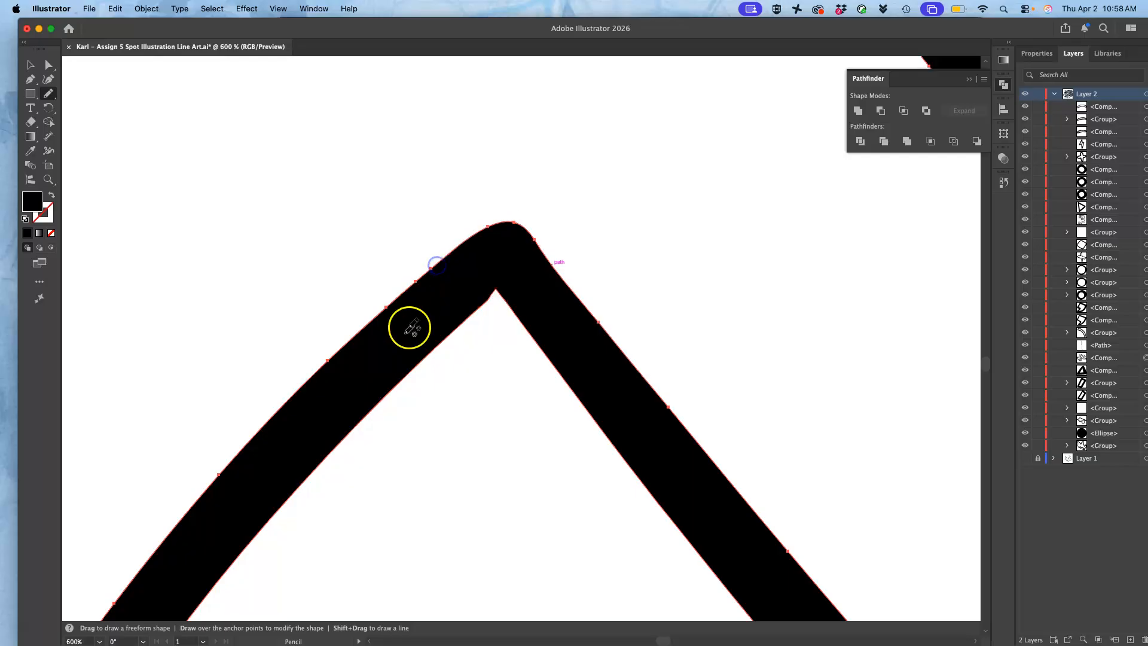
{"action": "mouse_move", "coordinate": [509, 299]}
{"action": "left_mouse_down"}
{"action": "mouse_move", "coordinate": [517, 290]}
{"action": "mouse_move", "coordinate": [509, 307]}
{"action": "left_mouse_up"}
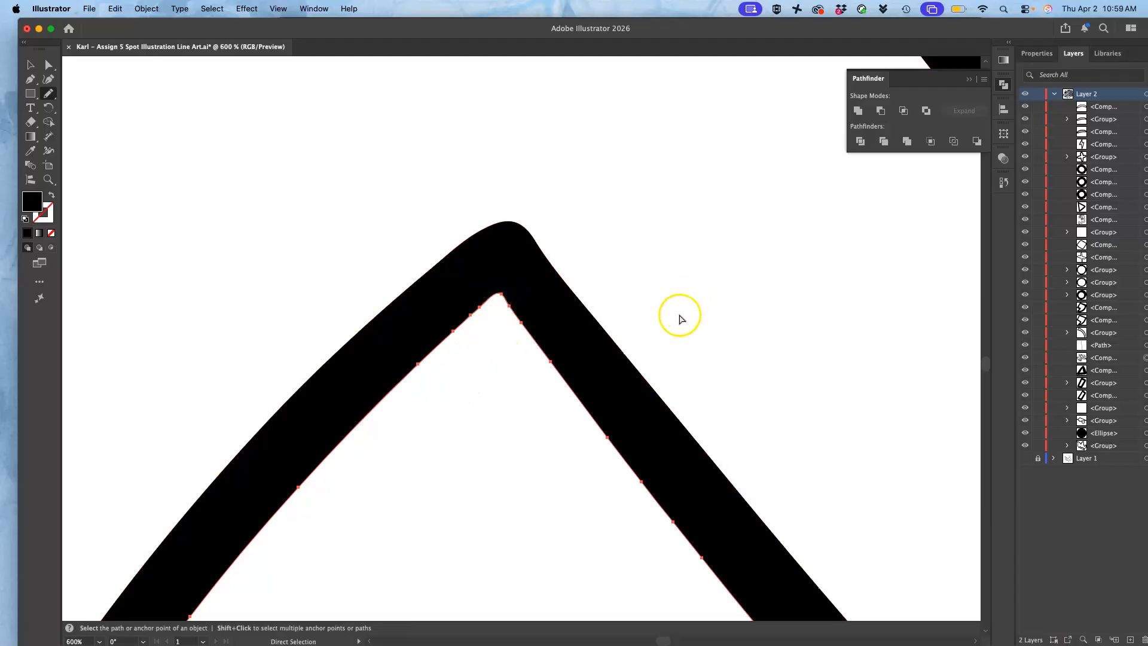
Save the corrected line art to its existing Illustrator file.
{"action": "key", "text": "super+minus"}
{"action": "key", "text": "super+minus"}
{"action": "key", "text": "super+minus"}
{"action": "key", "text": "super+minus"}
{"action": "key", "text": "super+minus"}
{"action": "key", "text": "super+minus"}
{"action": "key", "text": "super+minus"}
{"action": "key", "text": "super+minus"}
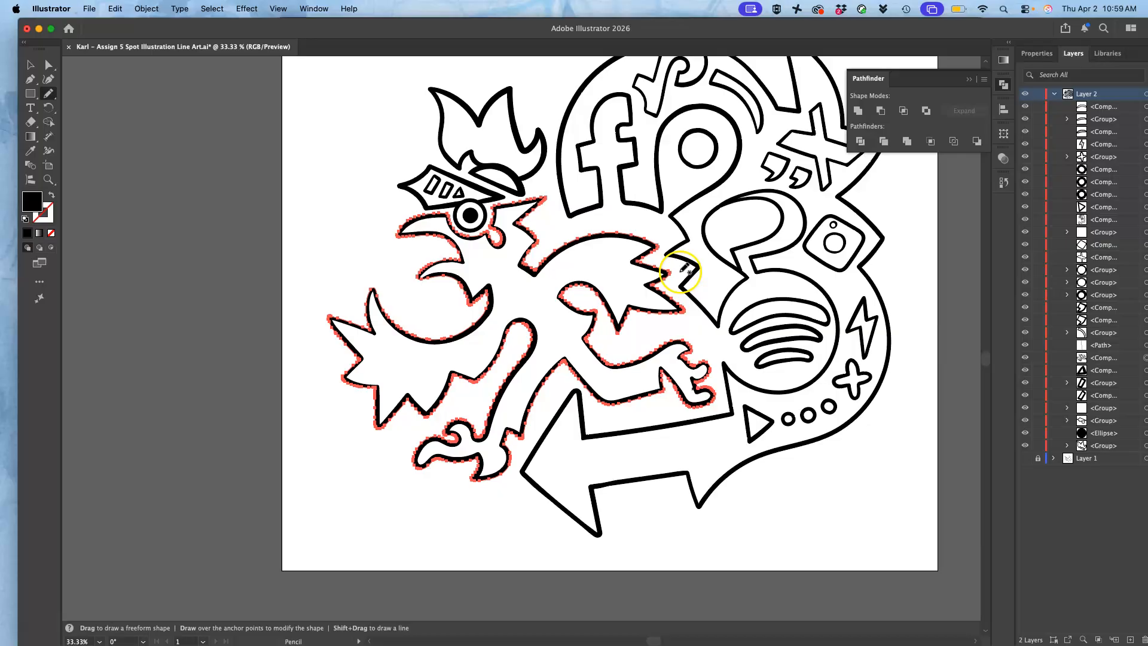
{"action": "left_click", "coordinate": [89, 9]}
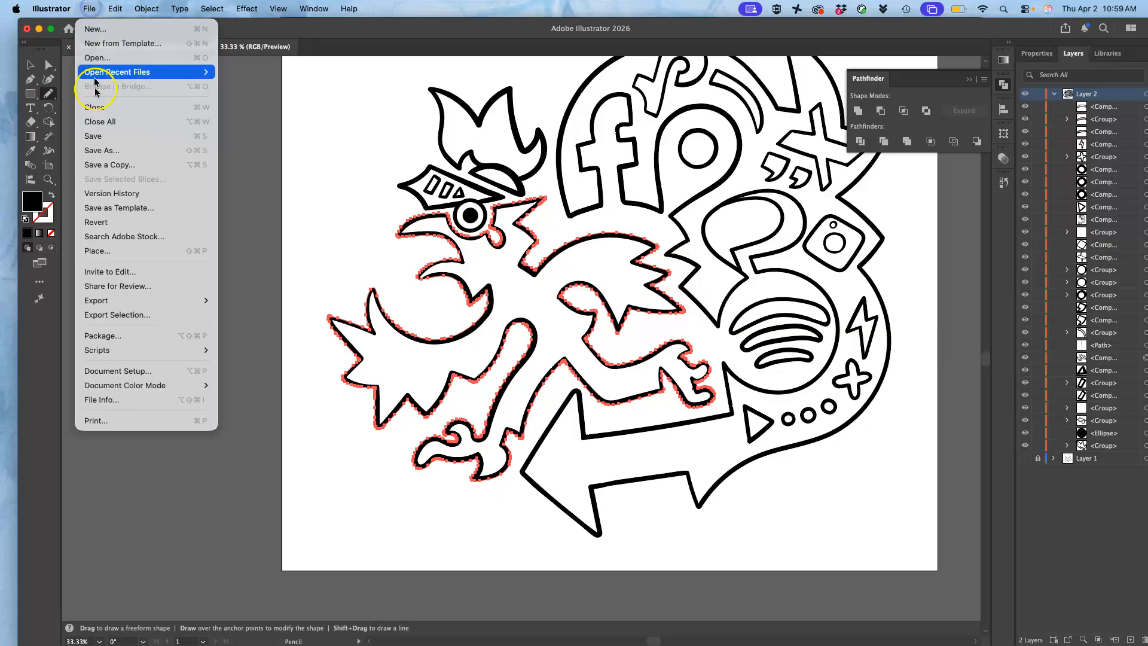
{"action": "left_click", "coordinate": [94, 136]}
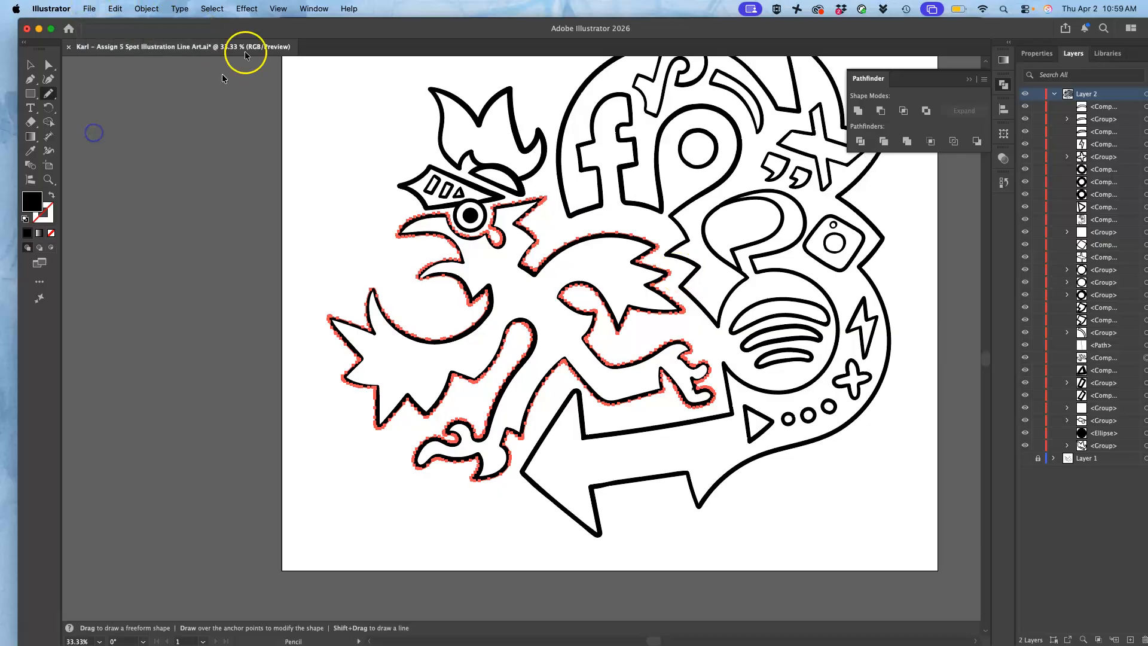
{"action": "left_click", "coordinate": [101, 12]}
{"action": "left_click", "coordinate": [104, 150]}
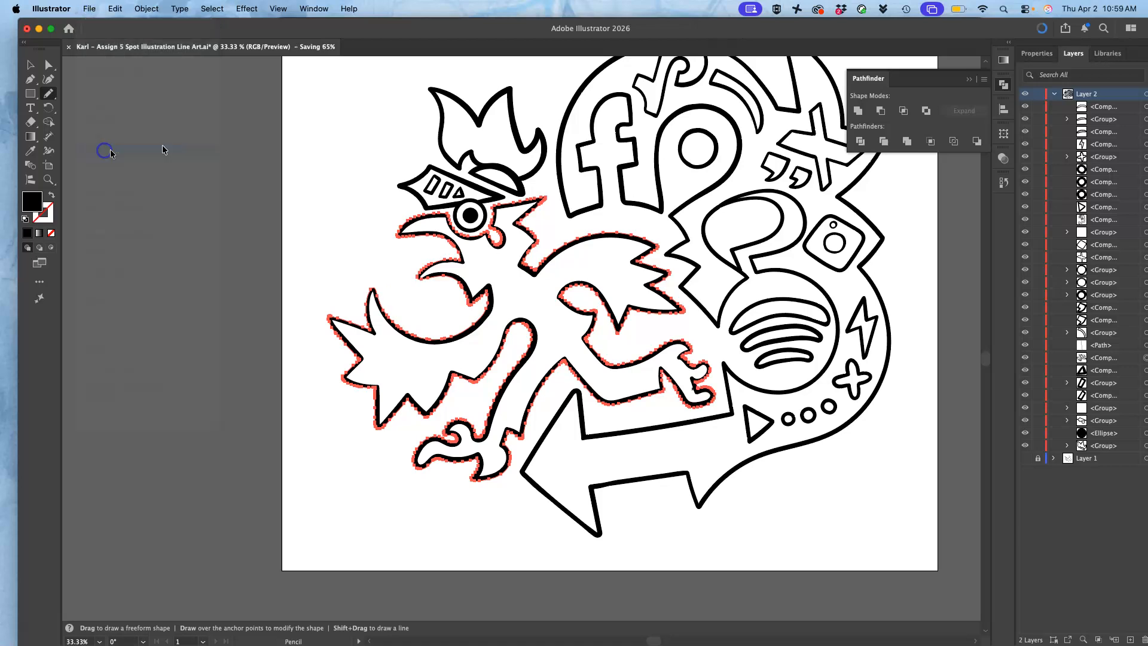
{"action": "left_click", "coordinate": [713, 357]}
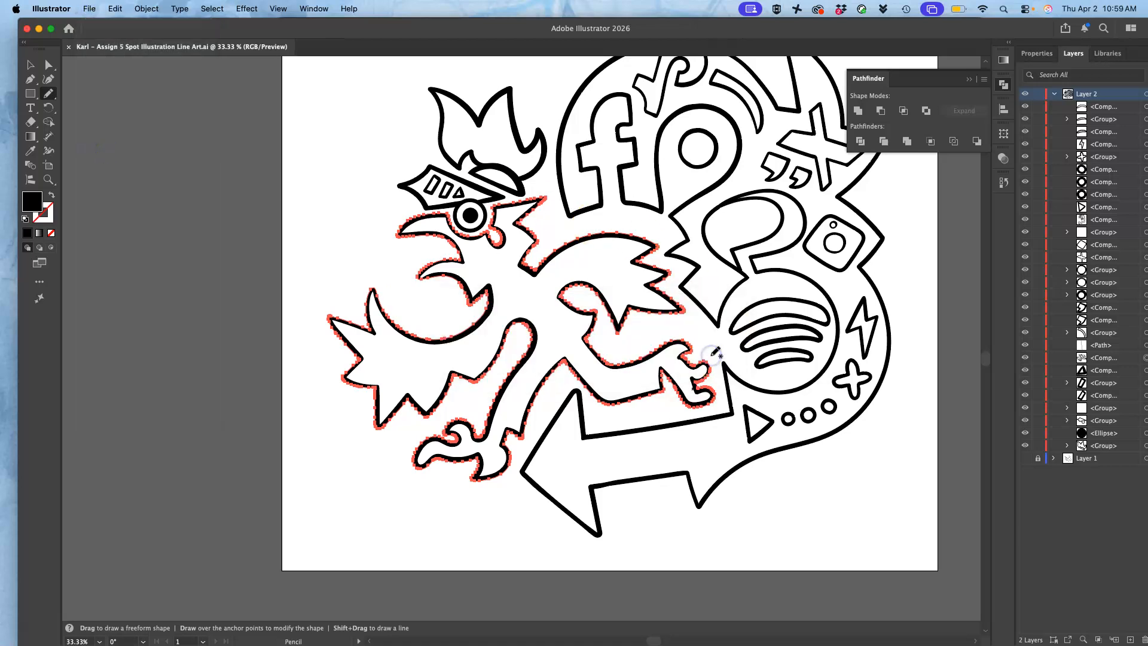
Save the line art as SVG in the Assignment #5 folder, replacing the existing SVG file and keeping the SVG 1.1 options.
{"action": "left_click", "coordinate": [89, 9]}
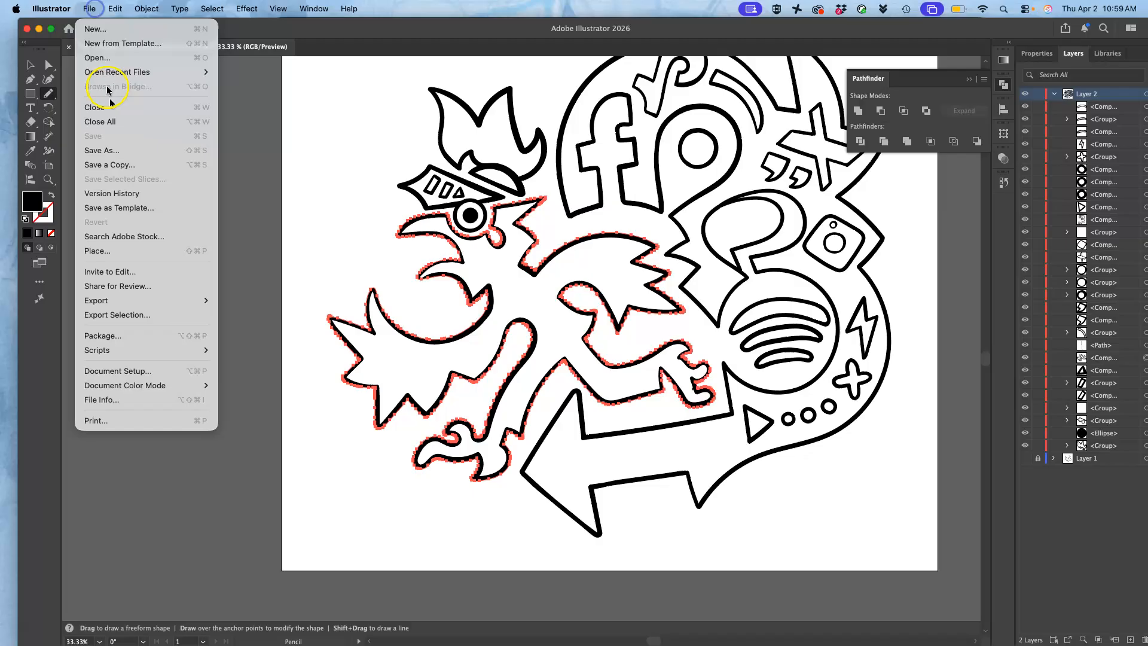
{"action": "left_click", "coordinate": [112, 153]}
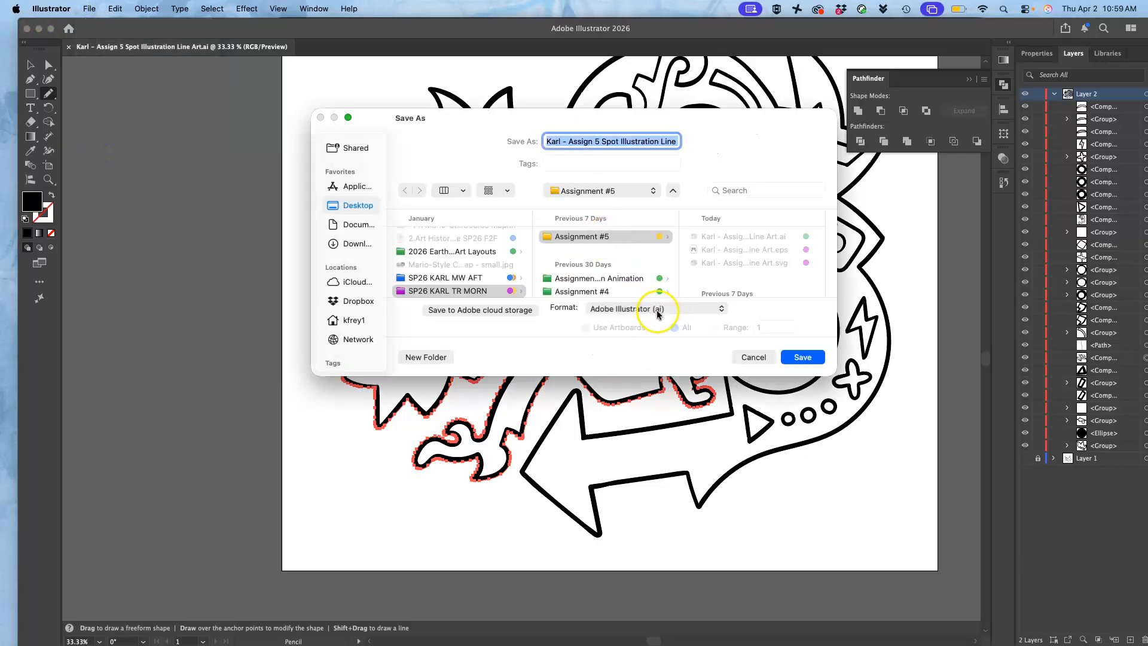
{"action": "left_click", "coordinate": [657, 307]}
{"action": "left_click", "coordinate": [610, 378]}
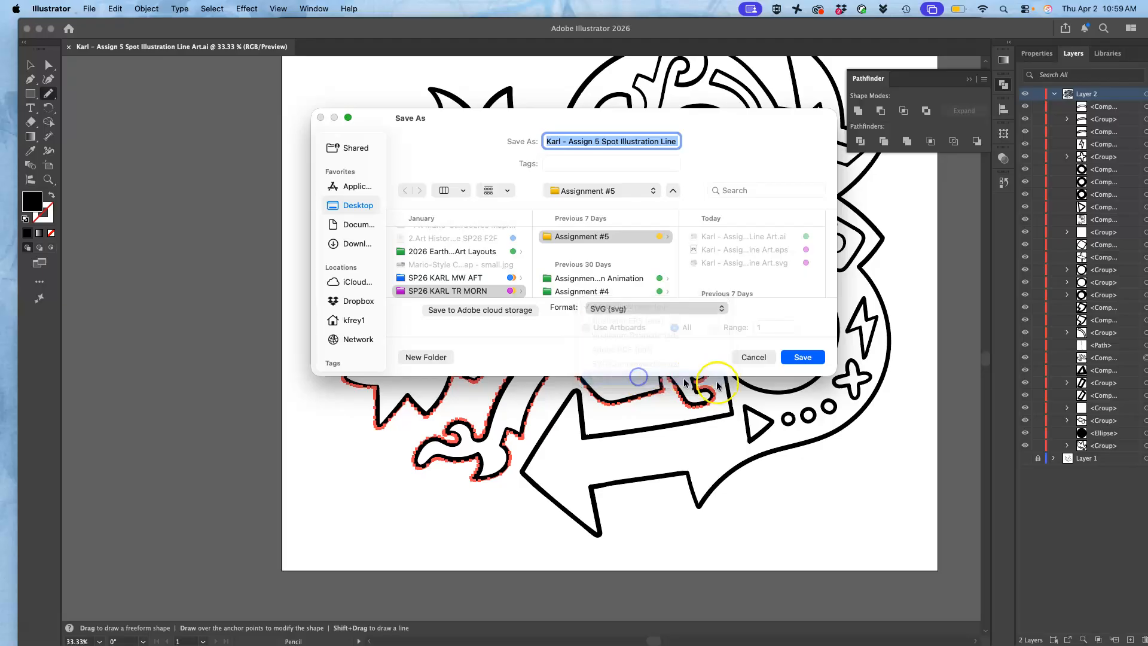
{"action": "left_click", "coordinate": [803, 358]}
{"action": "left_click", "coordinate": [603, 317]}
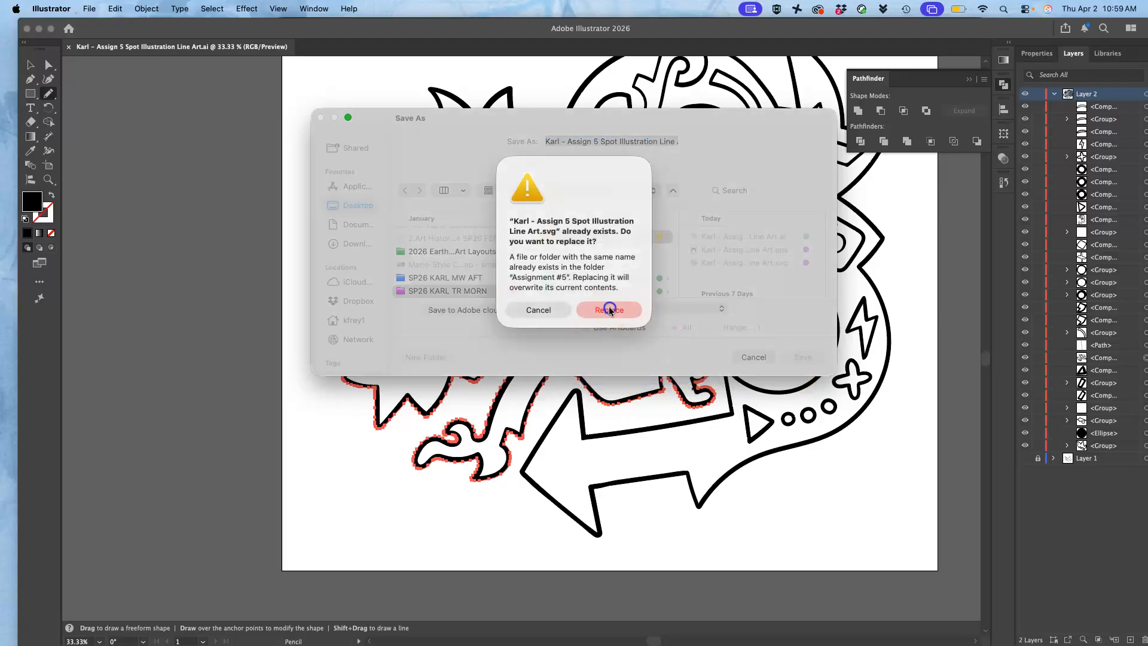
{"action": "left_click", "coordinate": [682, 373]}
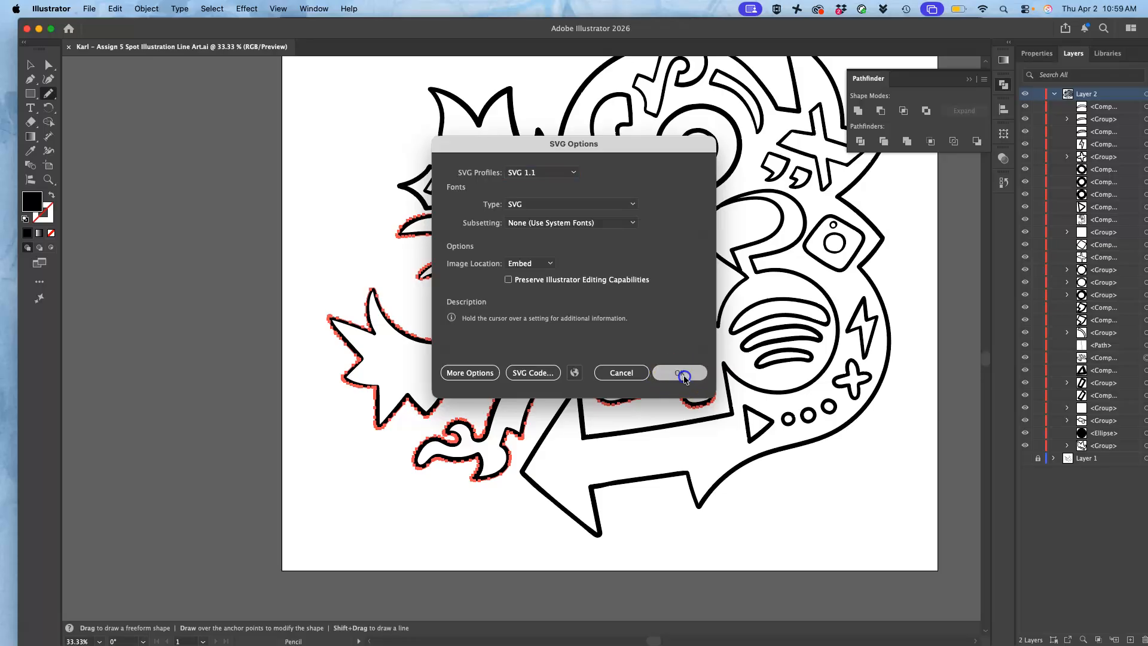
Save the line art as Illustrator EPS in the Assignment #5 folder, replacing the existing EPS file and keeping the Illustrator 2020 EPS options.
{"action": "left_click", "coordinate": [89, 9]}
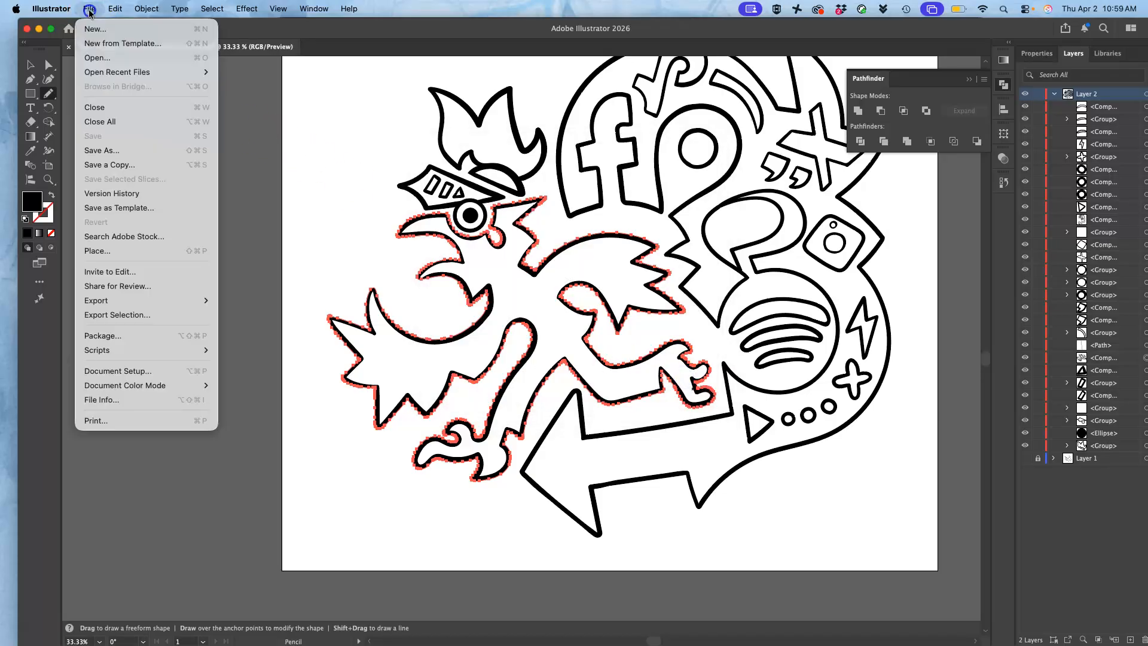
{"action": "left_click", "coordinate": [105, 152]}
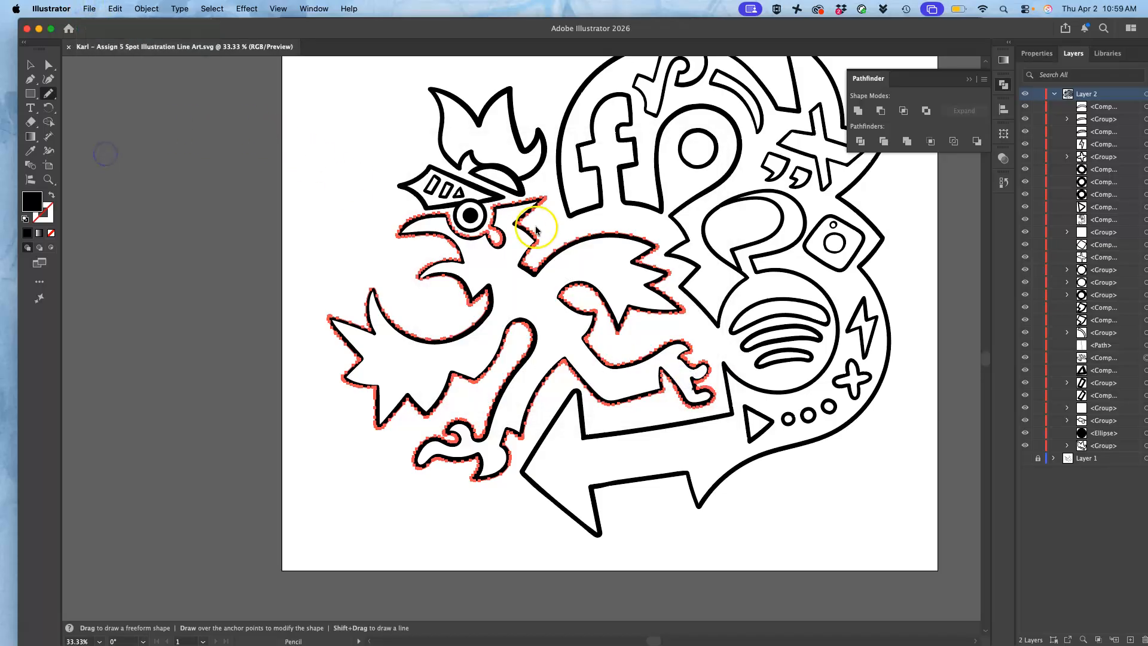
{"action": "left_click", "coordinate": [657, 308]}
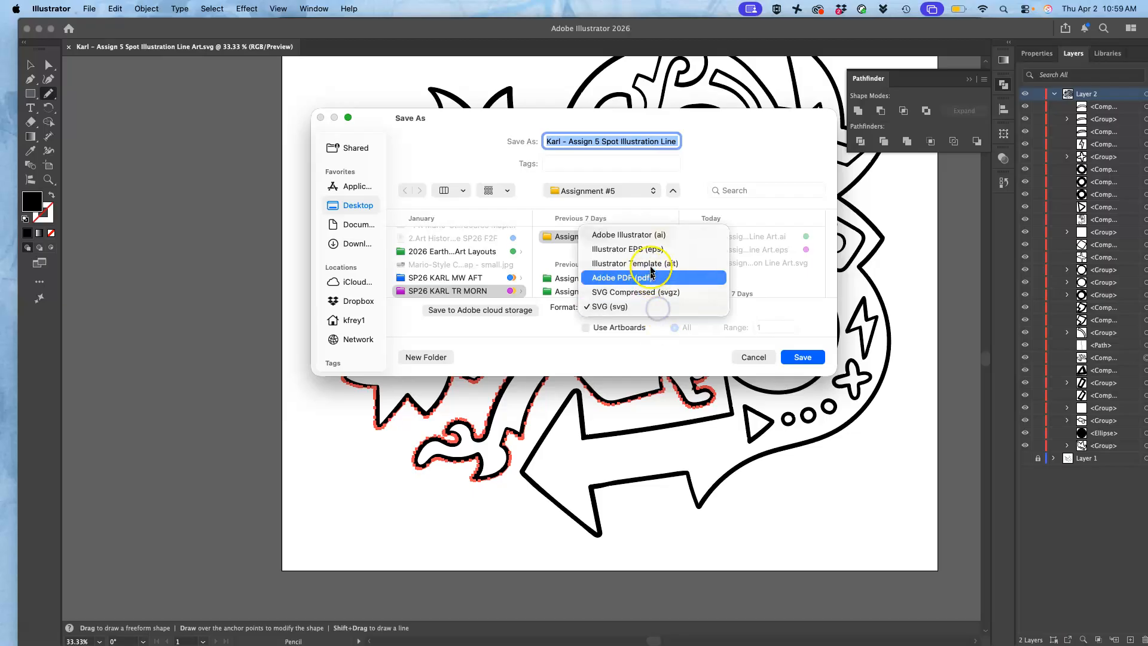
{"action": "left_click", "coordinate": [651, 250]}
{"action": "left_click", "coordinate": [802, 357]}
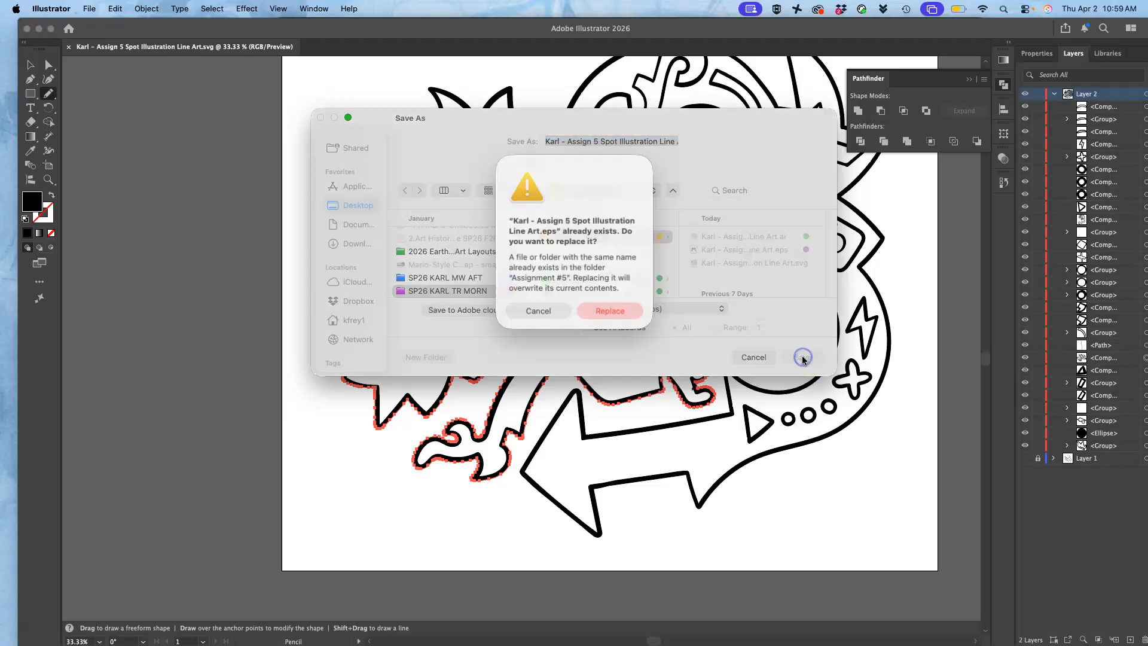
{"action": "left_click", "coordinate": [611, 312]}
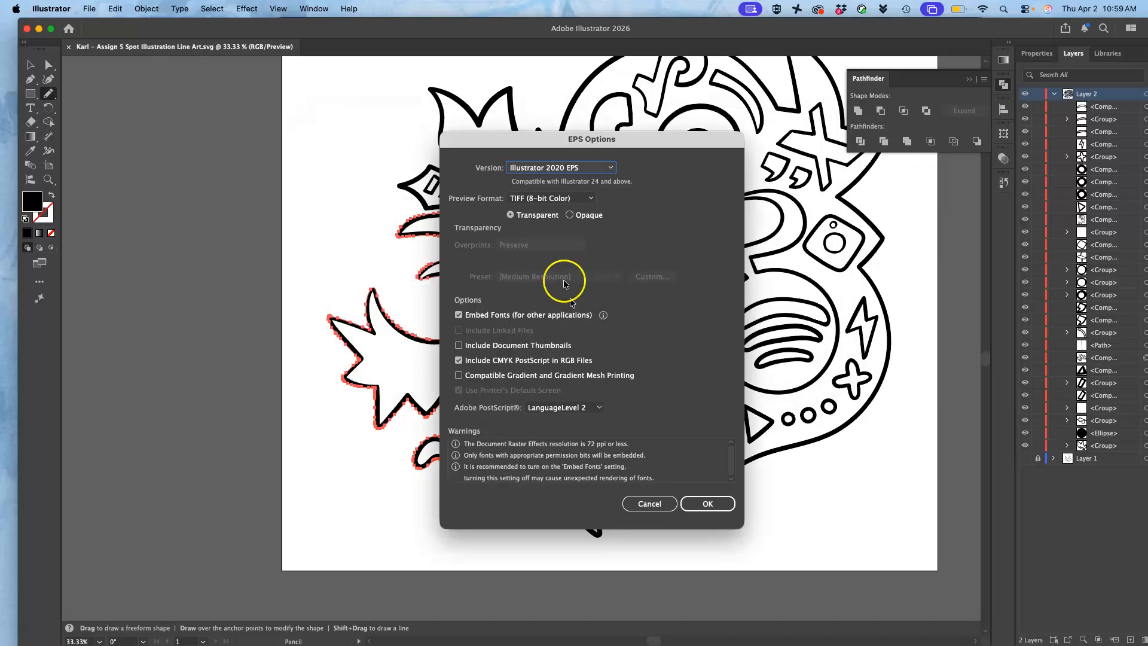
{"action": "left_click", "coordinate": [707, 504]}
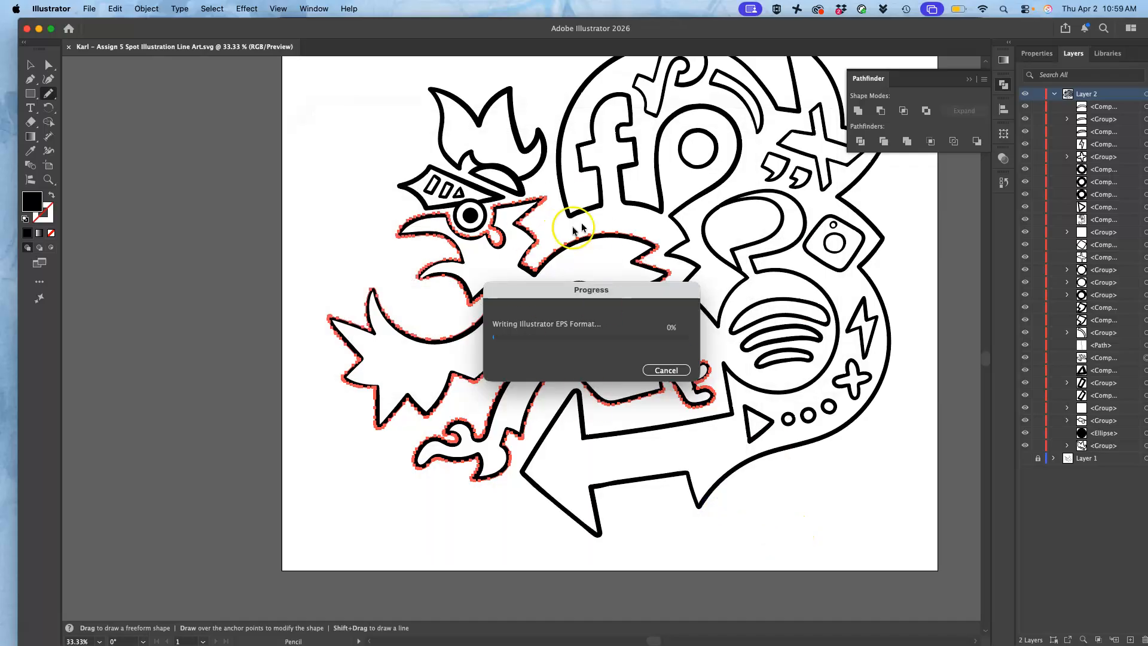
Close the line art document and quit Illustrator.
{"action": "left_click", "coordinate": [27, 29]}
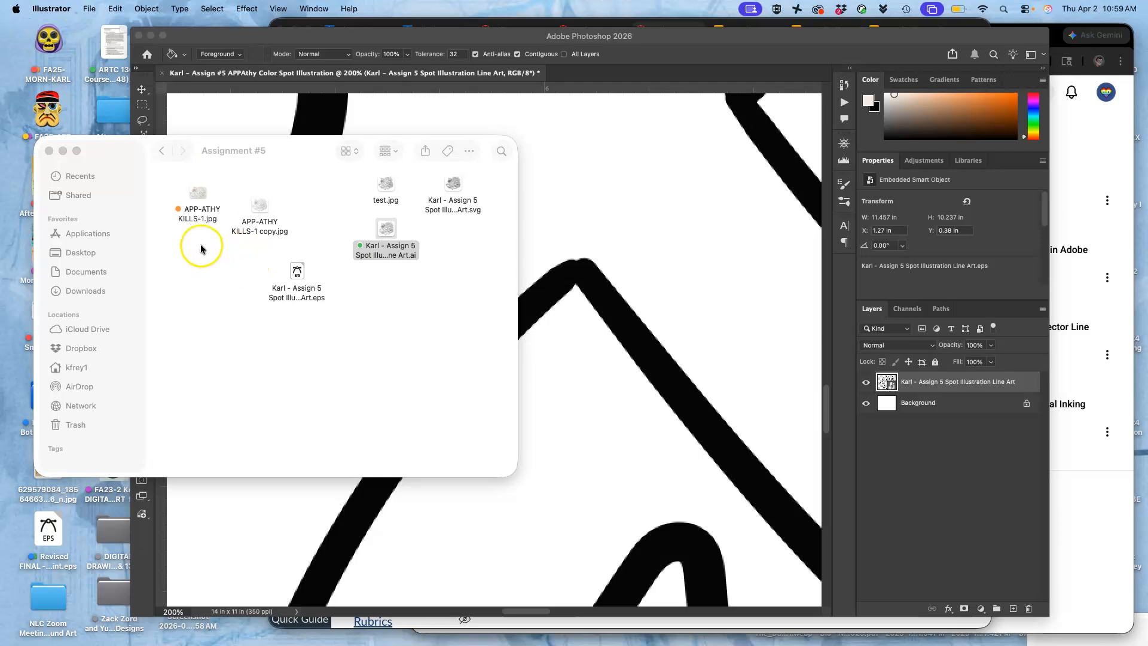
{"action": "left_click", "coordinate": [50, 9]}
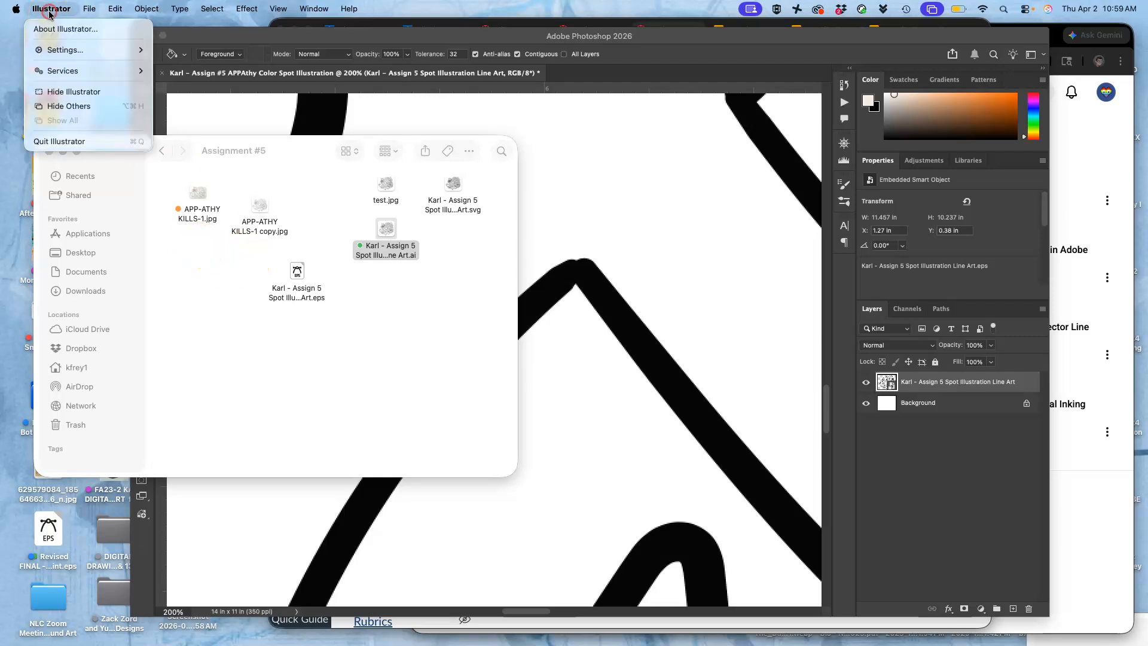
{"action": "left_click", "coordinate": [53, 141]}
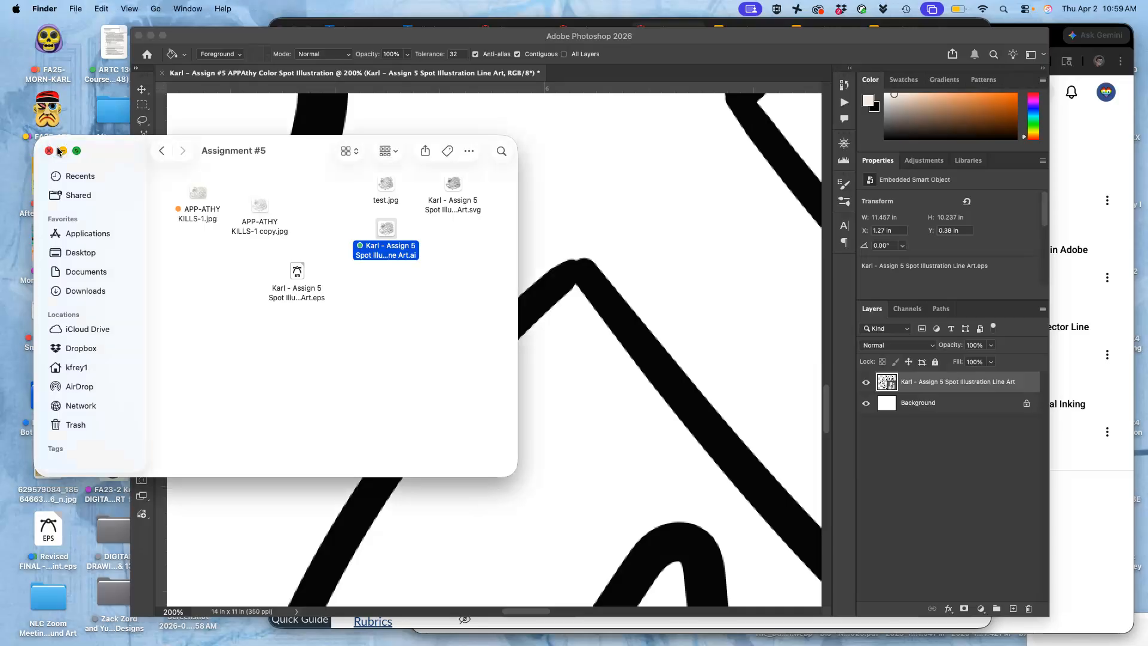
Switch to Photoshop and lower the opacity of the old line art layer to 49%.
{"action": "left_click", "coordinate": [611, 333]}
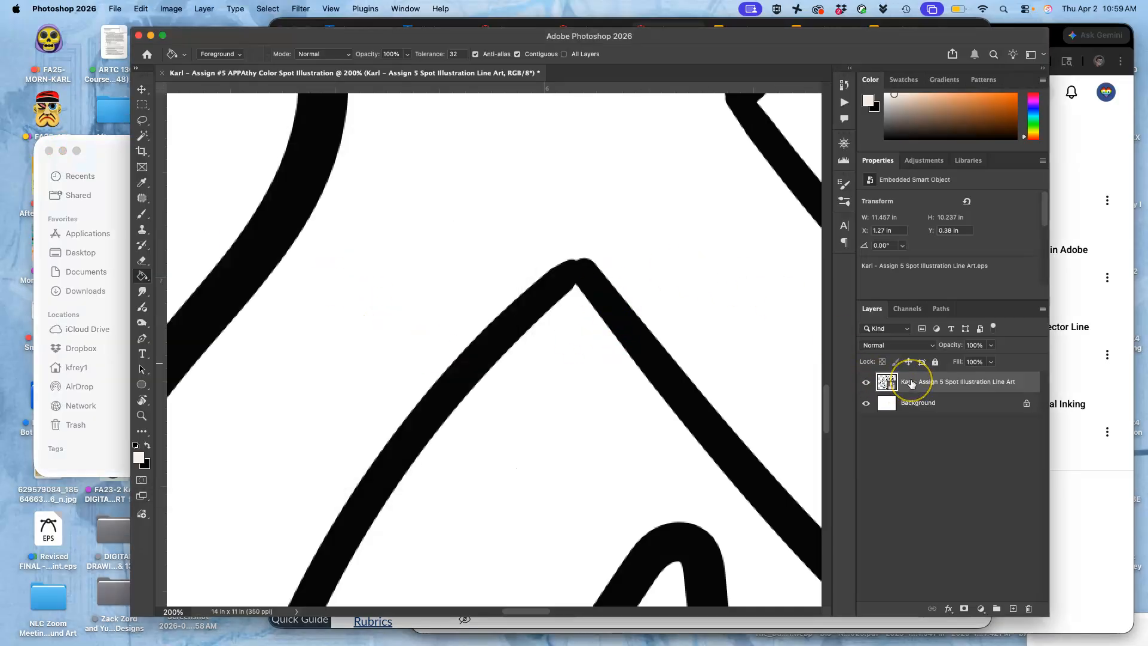
{"action": "key", "text": "super+minus"}
{"action": "key", "text": "super+minus"}
{"action": "key", "text": "super+minus"}
{"action": "key", "text": "super+minus"}
{"action": "key", "text": "super+minus"}
{"action": "key", "text": "super+minus"}
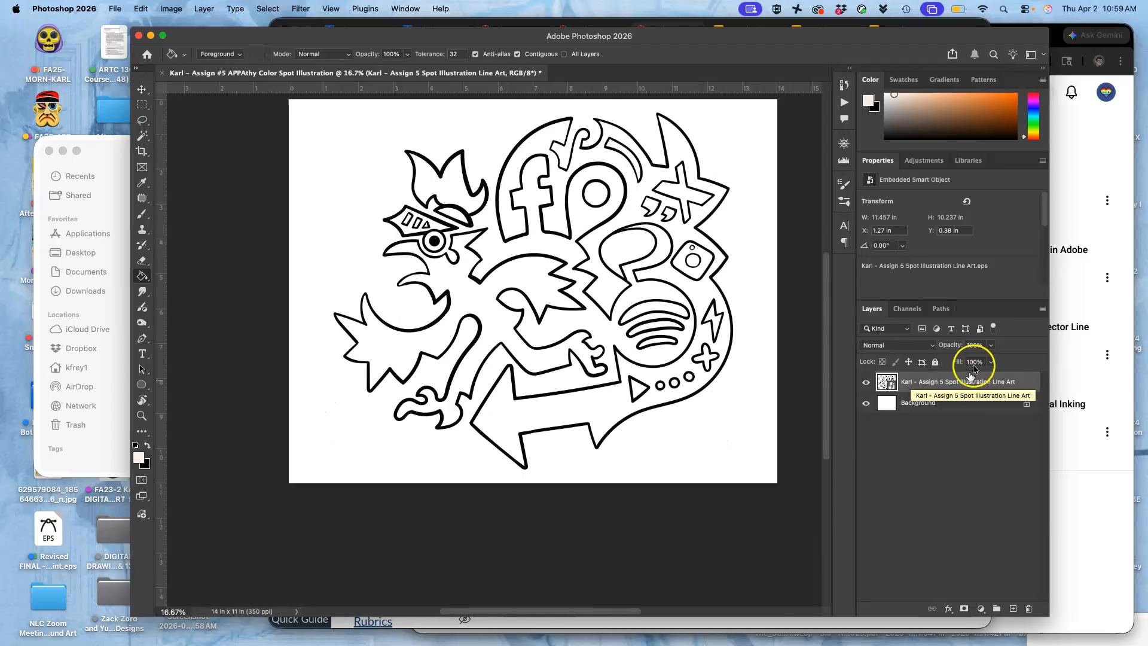
{"action": "left_click", "coordinate": [989, 361]}
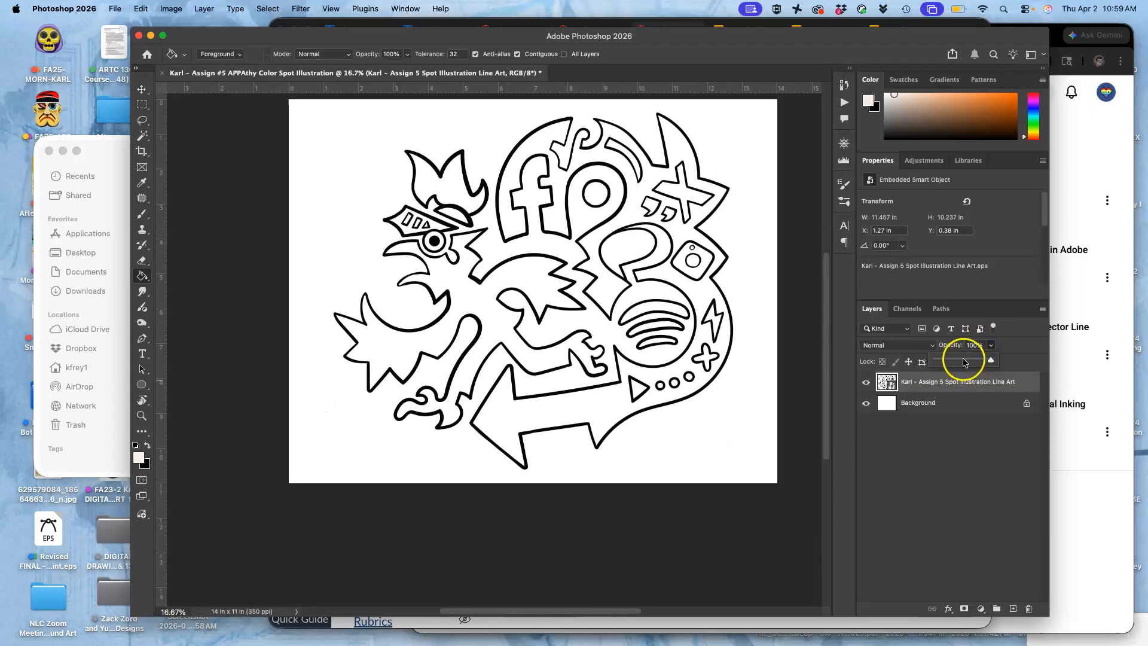
{"action": "left_click", "coordinate": [964, 359]}
In the Assignment #5 folder, move the EPS file beneath the SVG file and tag both files purple.
{"action": "left_click", "coordinate": [117, 144]}
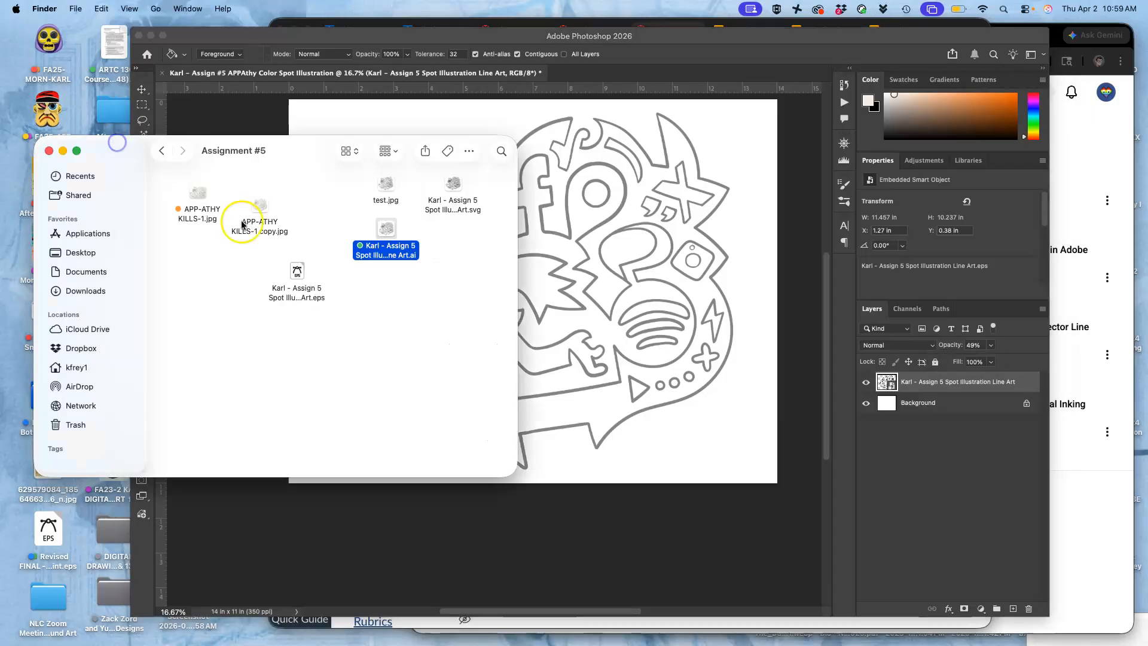
{"action": "left_click", "coordinate": [402, 332]}
{"action": "left_click_drag", "start_coordinate": [311, 278], "coordinate": [462, 250]}
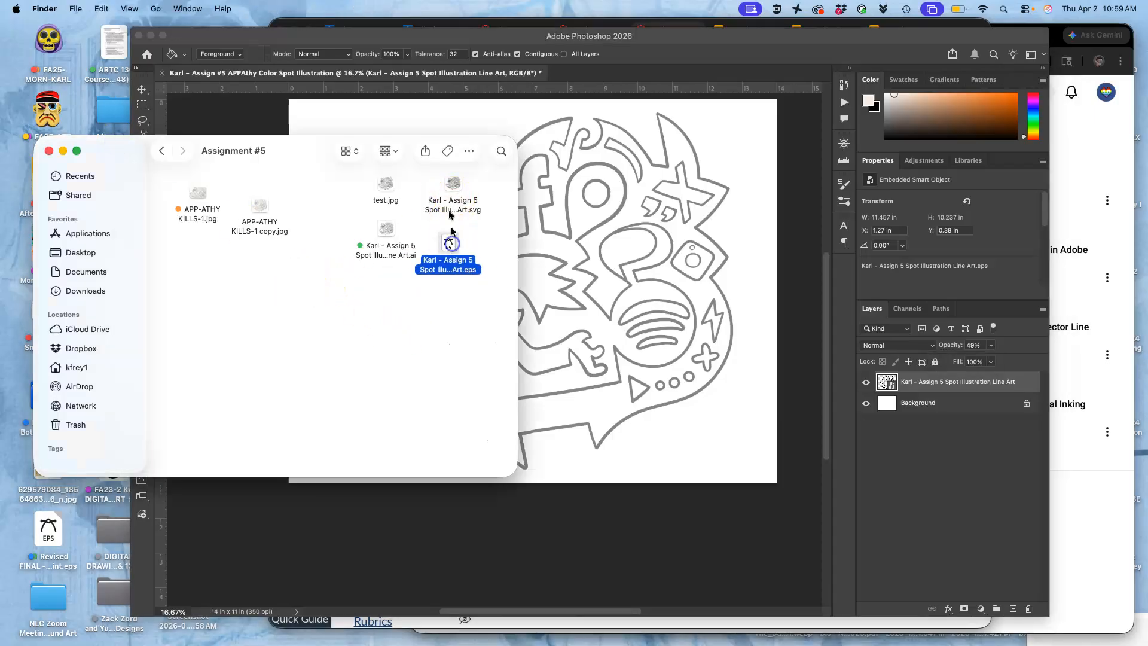
{"action": "left_click", "coordinate": [440, 186], "text": "super"}
{"action": "right_click", "coordinate": [453, 259]}
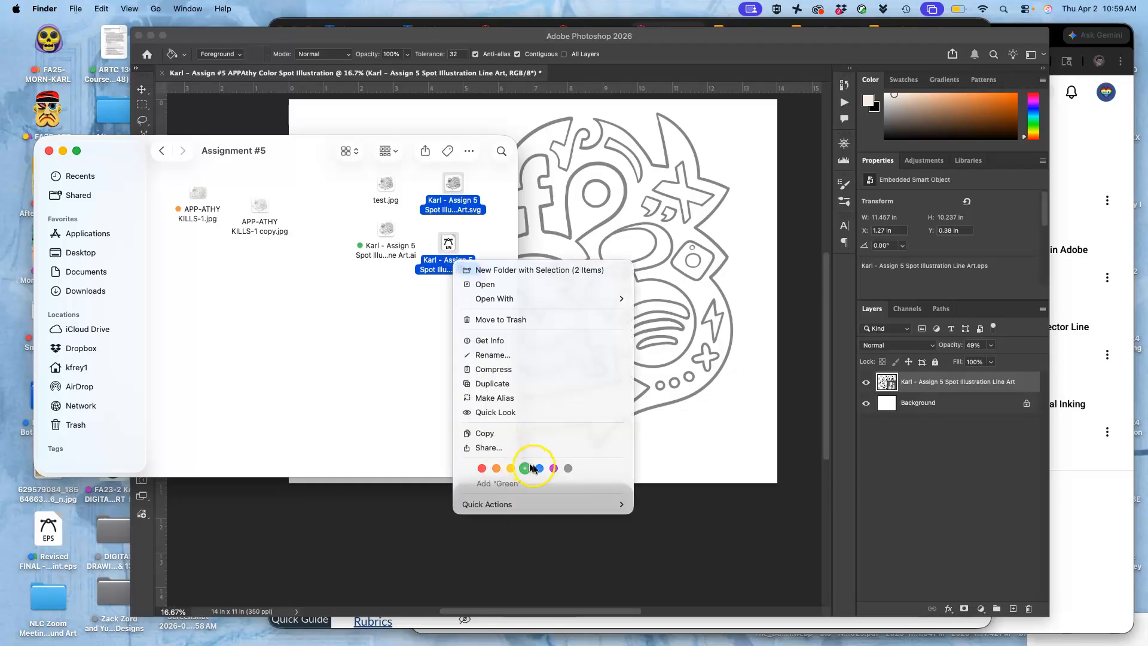
{"action": "left_click", "coordinate": [554, 468]}
{"action": "left_click", "coordinate": [432, 415]}
Place the corrected EPS in the Photoshop document, scale it to about 11.59 × 10.35 in over the faded line art, and delete the old layer.
{"action": "left_click_drag", "start_coordinate": [448, 246], "coordinate": [610, 245]}
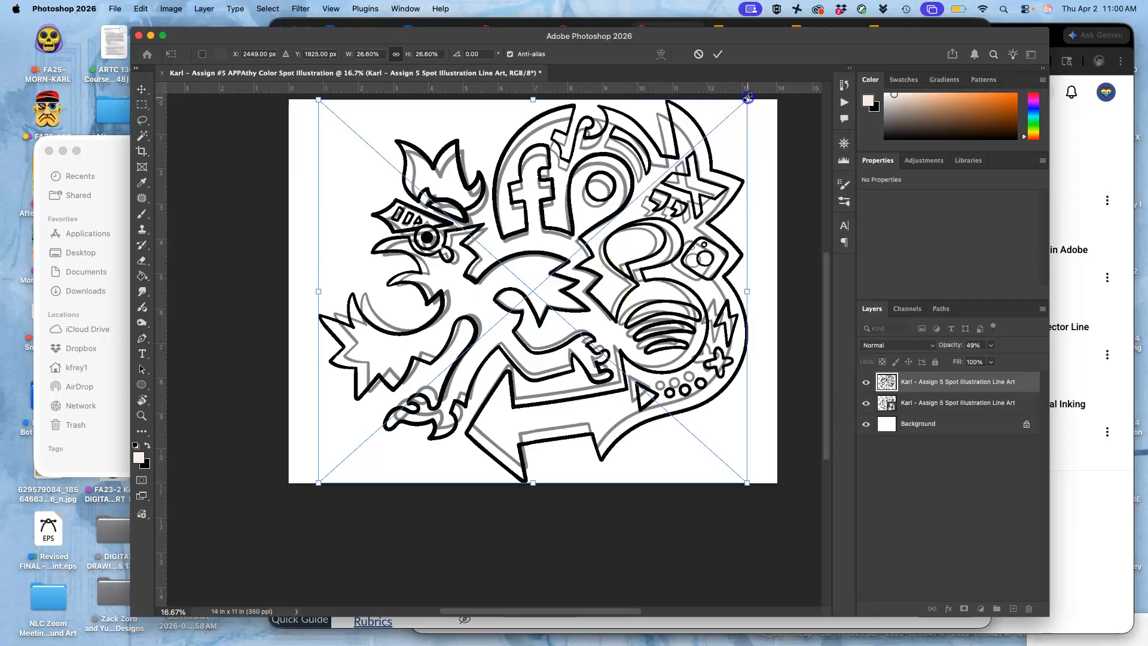
{"action": "left_click_drag", "start_coordinate": [748, 97], "coordinate": [734, 108]}
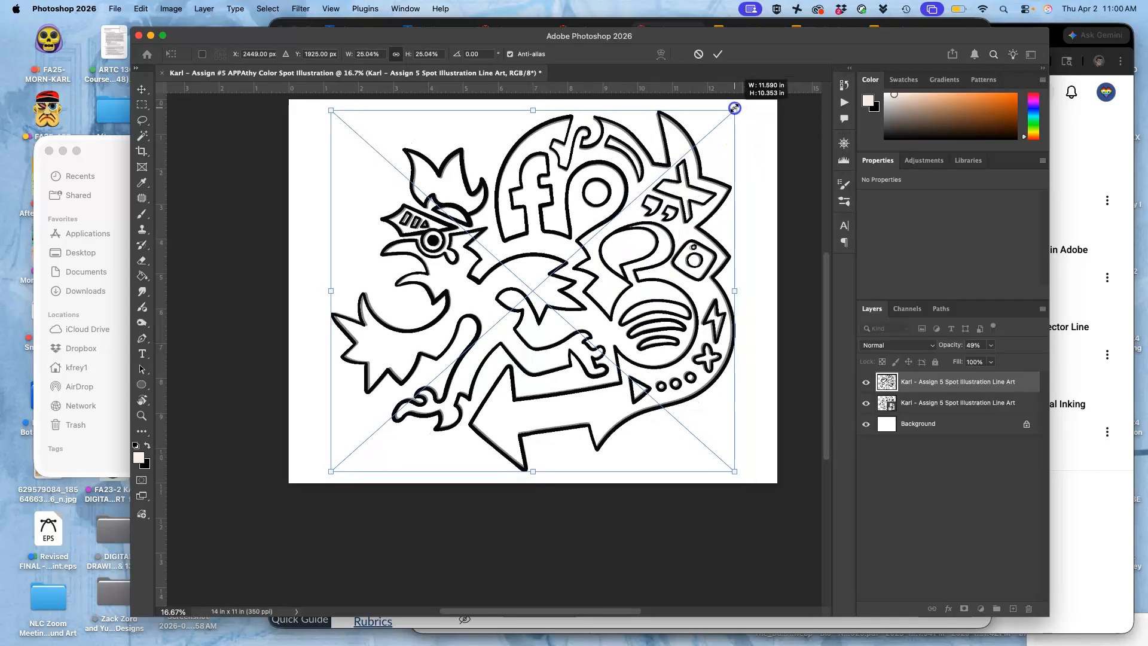
{"action": "key", "text": "Return"}
{"action": "key", "text": "g"}
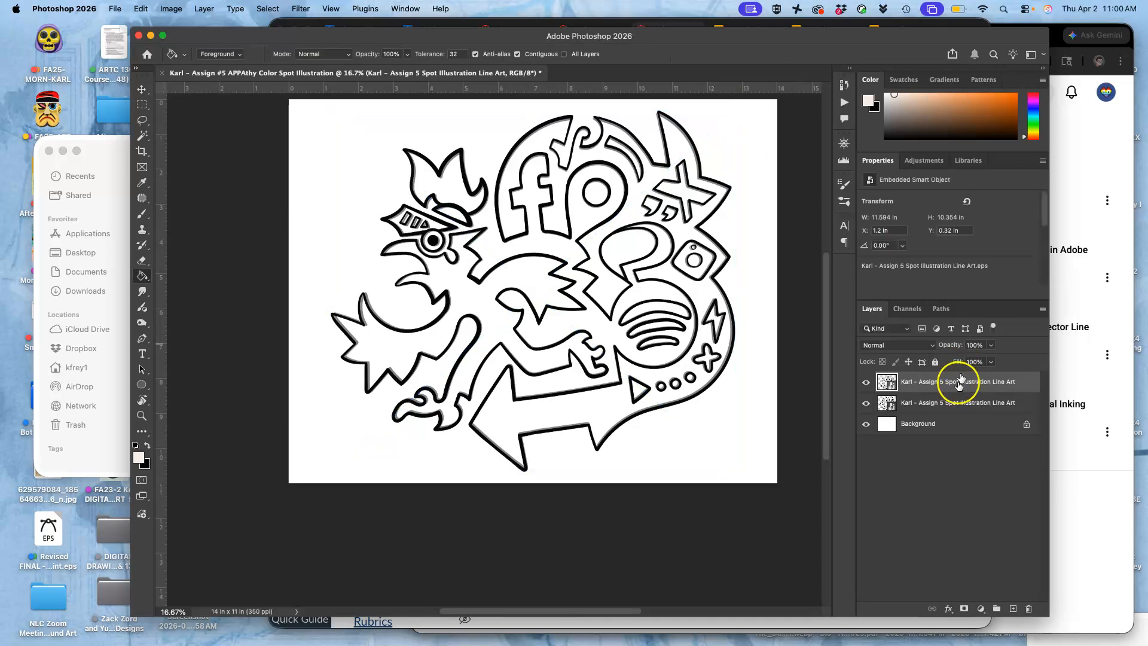
{"action": "left_click", "coordinate": [933, 406]}
{"action": "key", "text": "BackSpace"}
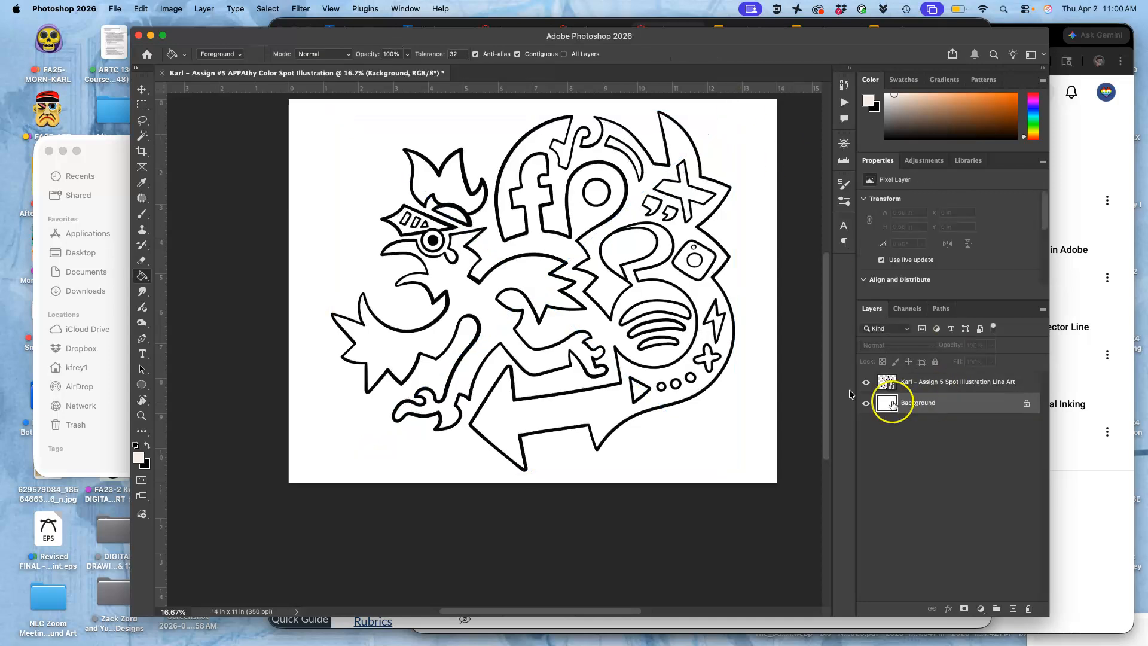
Inspect the newly placed line art up close and across the whole landscape canvas.
{"action": "key", "text": "super+equal"}
{"action": "key", "text": "super+equal"}
{"action": "key", "text": "super+equal"}
{"action": "key", "text": "super+equal"}
{"action": "key", "text": "super+equal"}
{"action": "key", "text": "super+equal"}
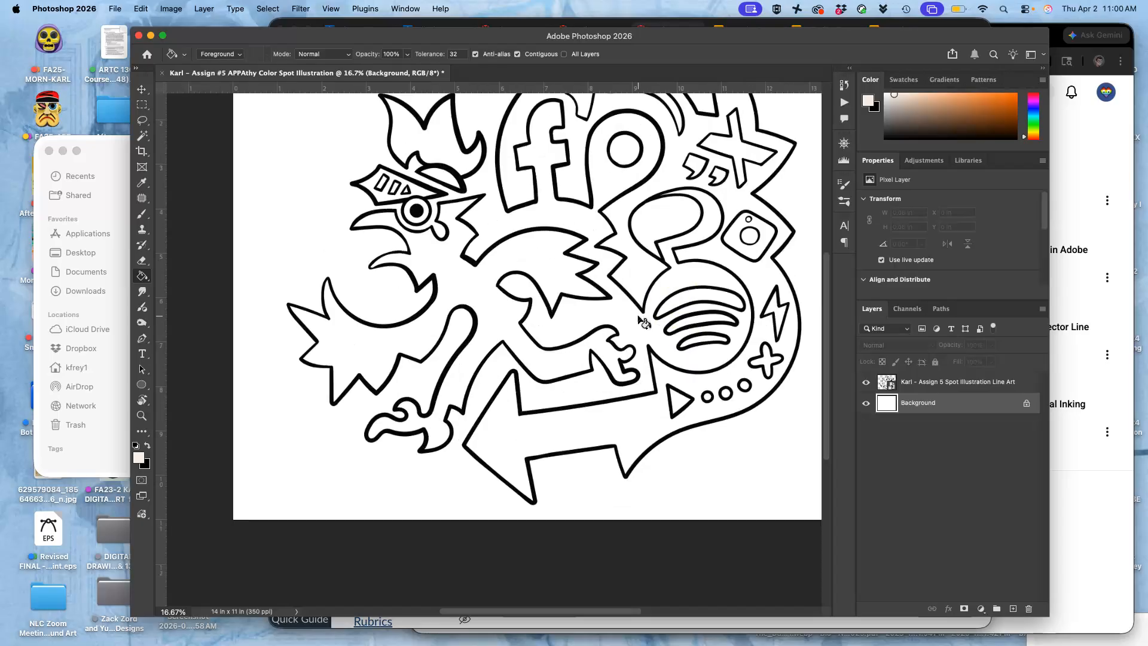
{"action": "key", "text": "super+minus"}
{"action": "key", "text": "super+minus"}
{"action": "key", "text": "super+minus"}
{"action": "key", "text": "super+minus"}
{"action": "key", "text": "super+minus"}
{"action": "key", "text": "super+minus"}
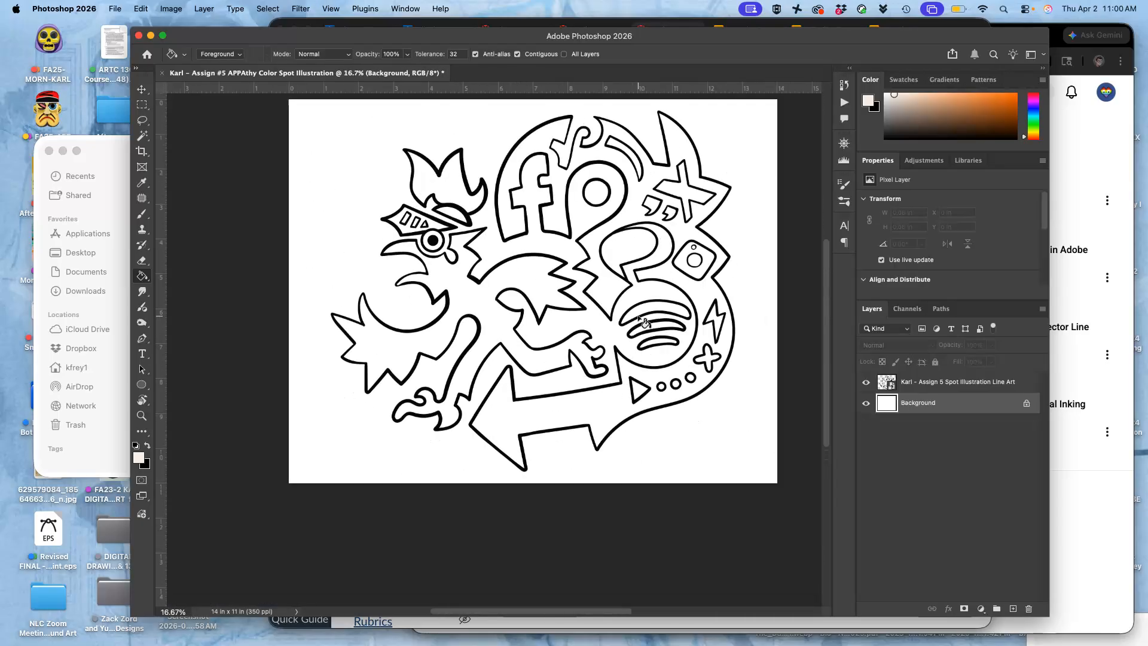
{"action": "scroll", "coordinate": [638, 316], "scroll_direction": "right", "scroll_amount": 3}
{"action": "scroll", "coordinate": [638, 317], "scroll_direction": "up", "scroll_amount": 2}
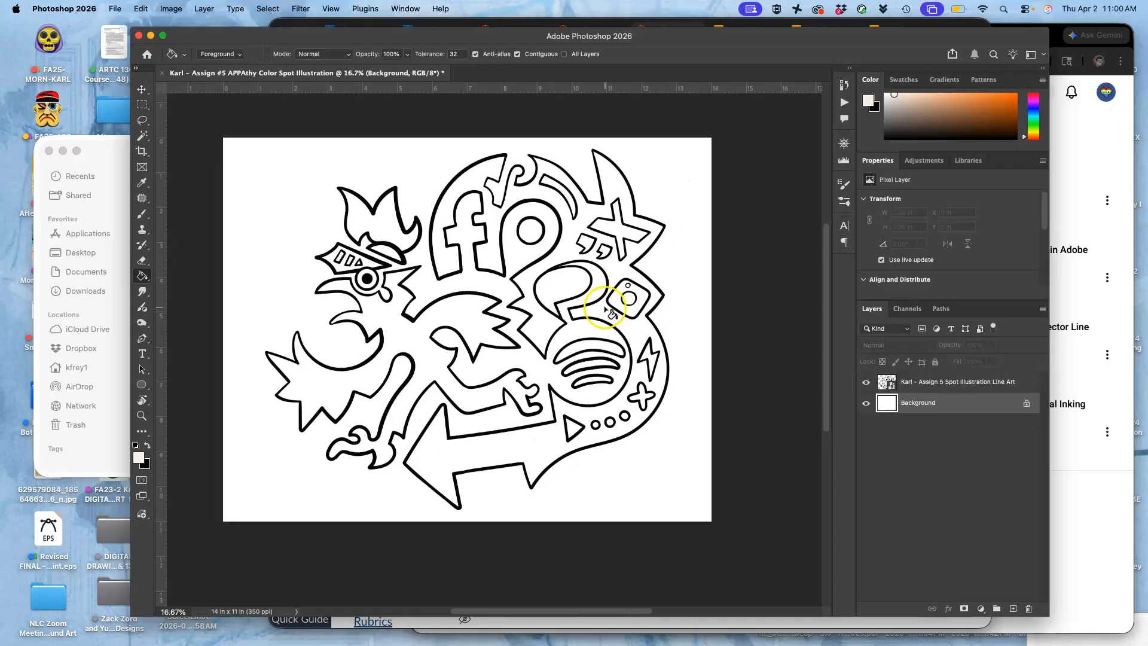
Save a JPEG copy of the document to the Desktop at quality 10 (Maximum) with the Baseline (Standard) format.
{"action": "left_click", "coordinate": [113, 9]}
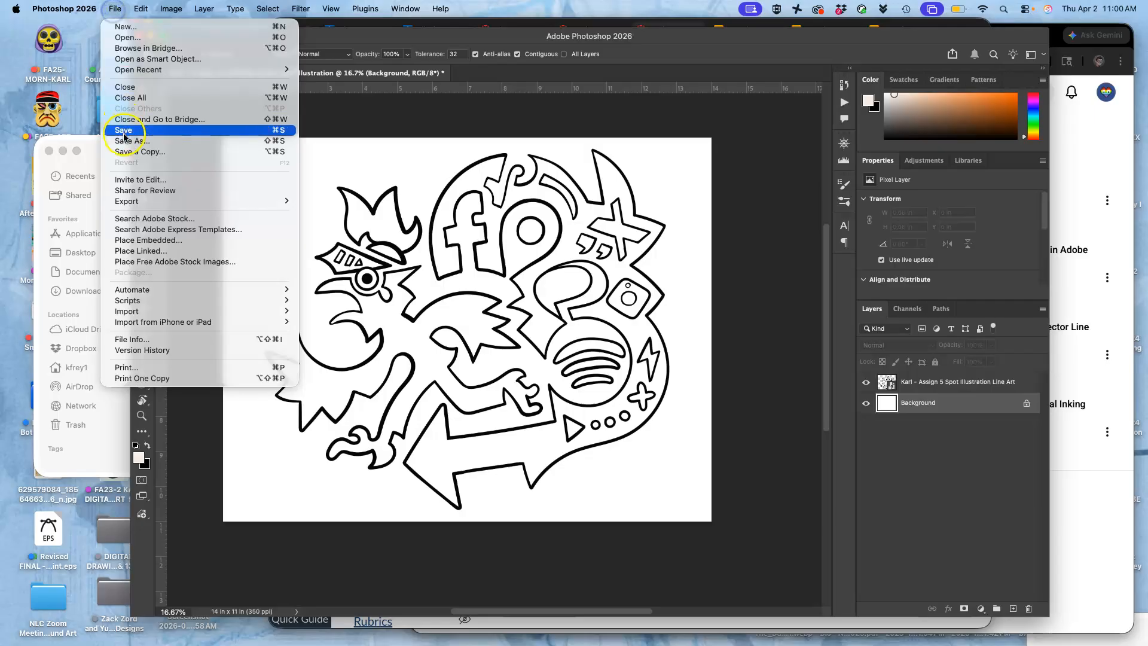
{"action": "left_click", "coordinate": [122, 152]}
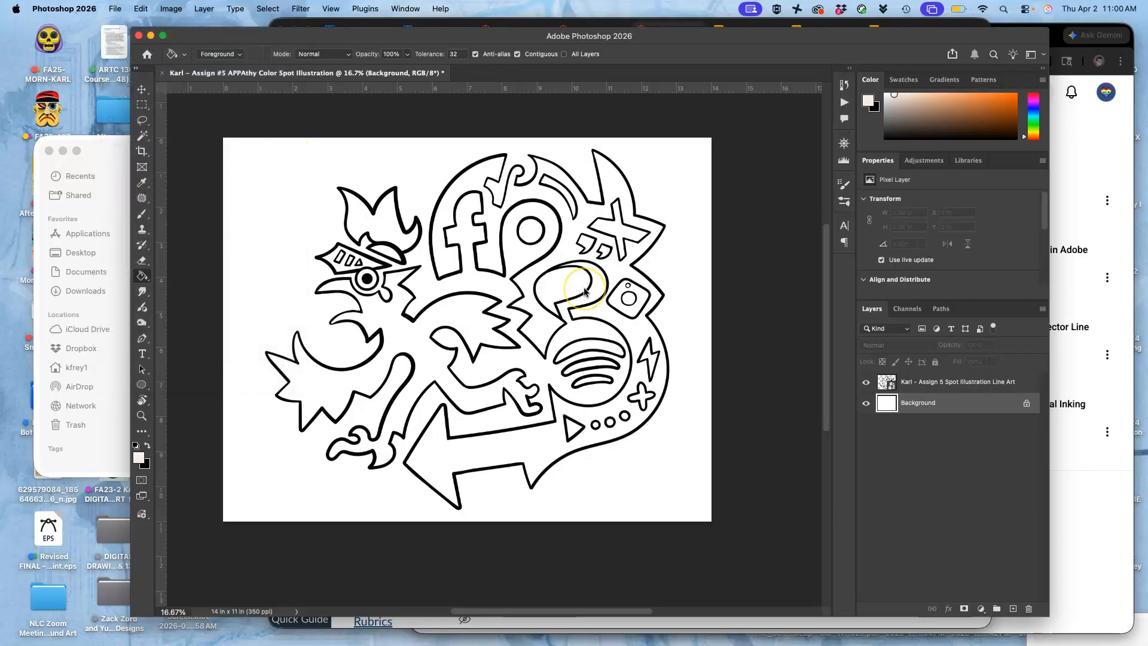
{"action": "left_click", "coordinate": [605, 271]}
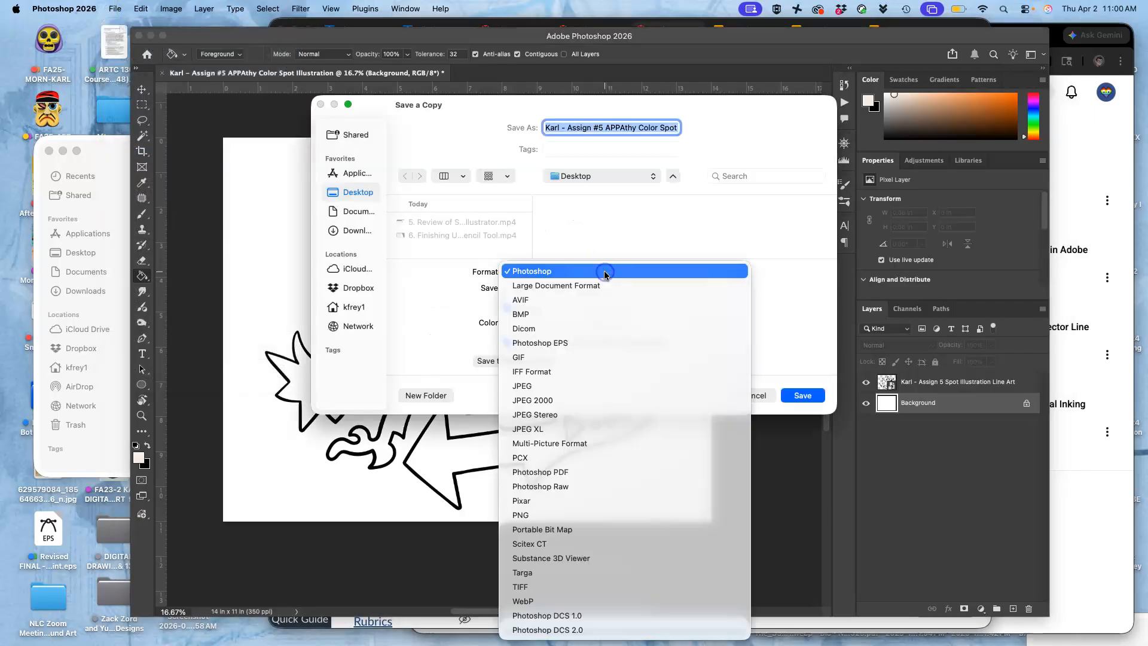
{"action": "left_click", "coordinate": [571, 385]}
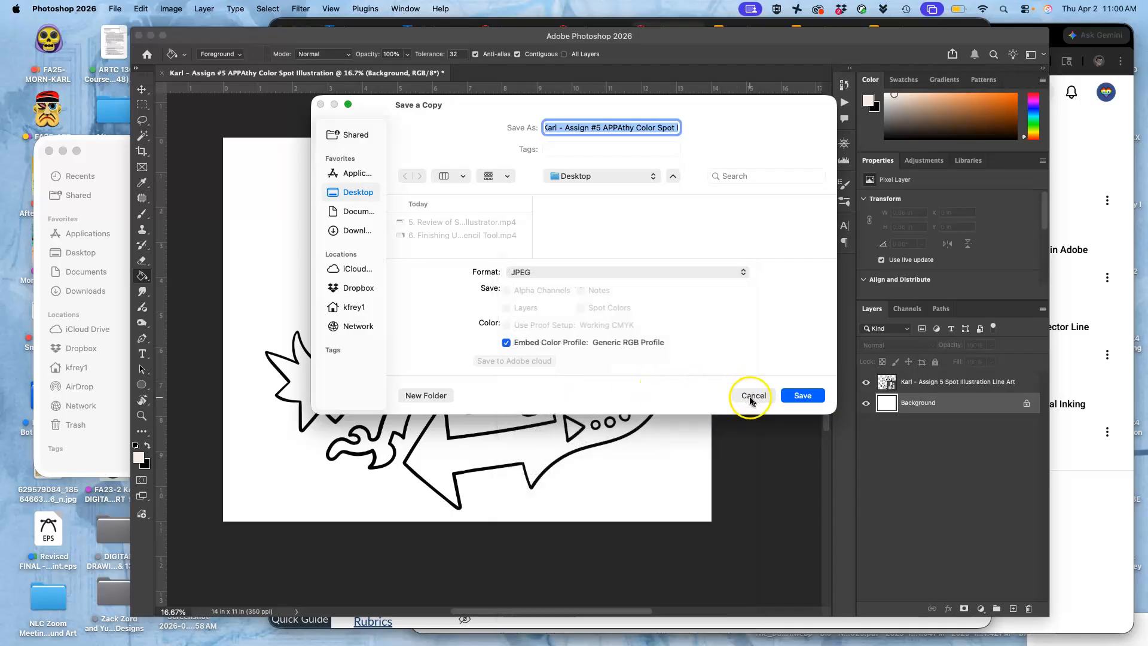
{"action": "left_click", "coordinate": [801, 396]}
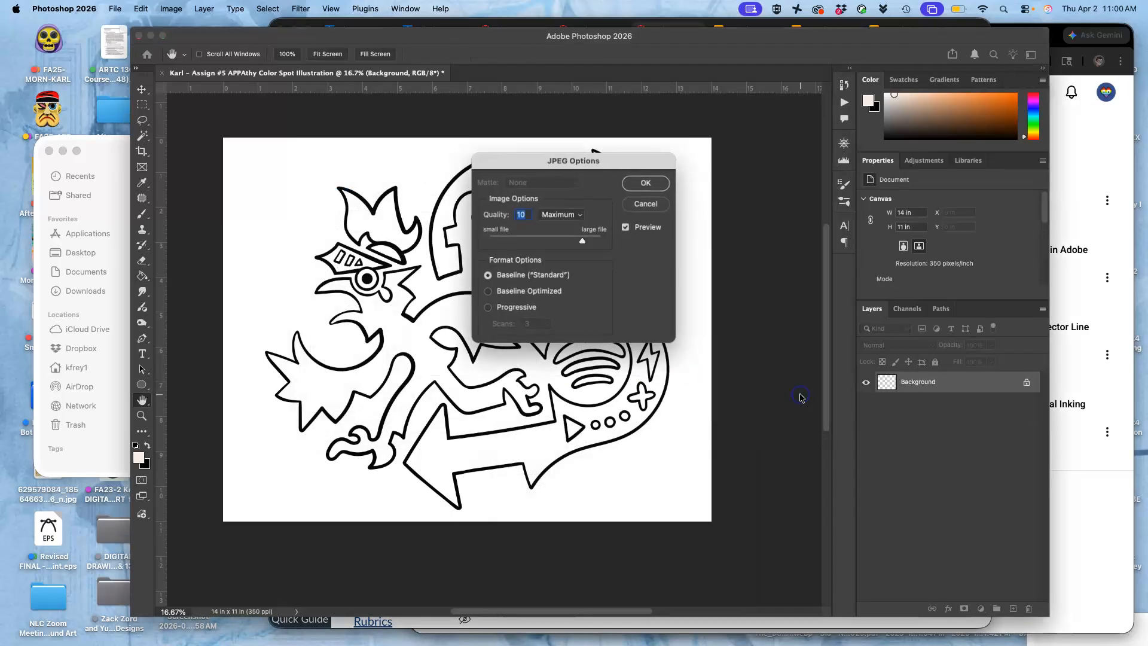
{"action": "left_click", "coordinate": [647, 183]}
Switch to the Assignment #5 (Color Spot Illustration) discussion in Chrome and open the instructor example post for editing.
{"action": "left_click", "coordinate": [124, 150]}
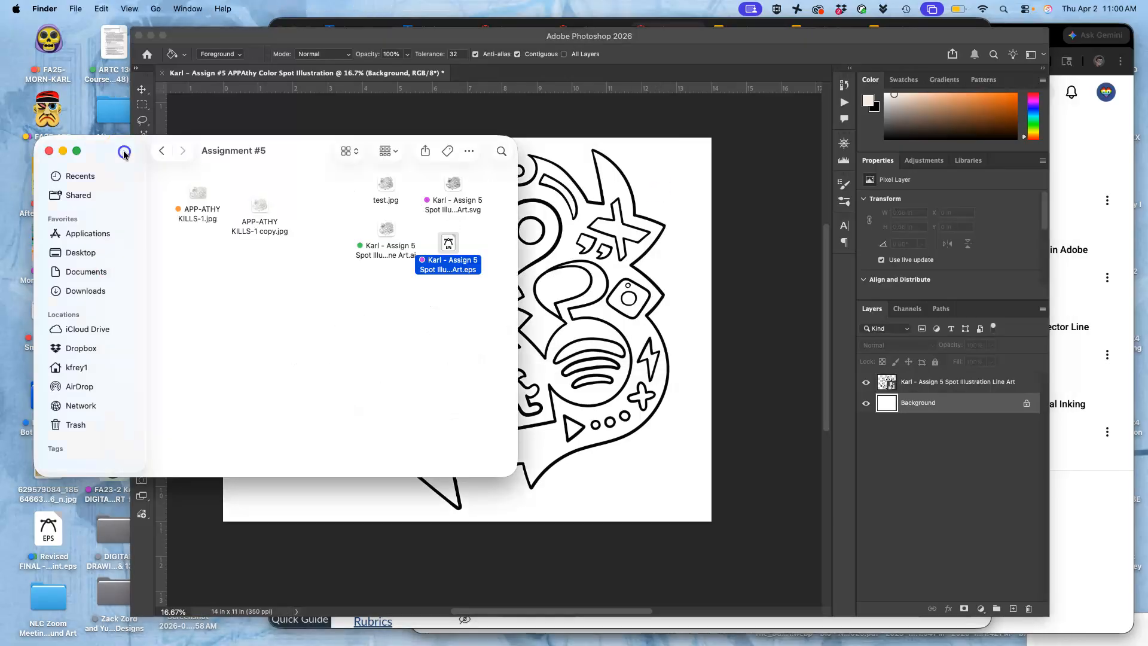
{"action": "left_click", "coordinate": [1111, 153]}
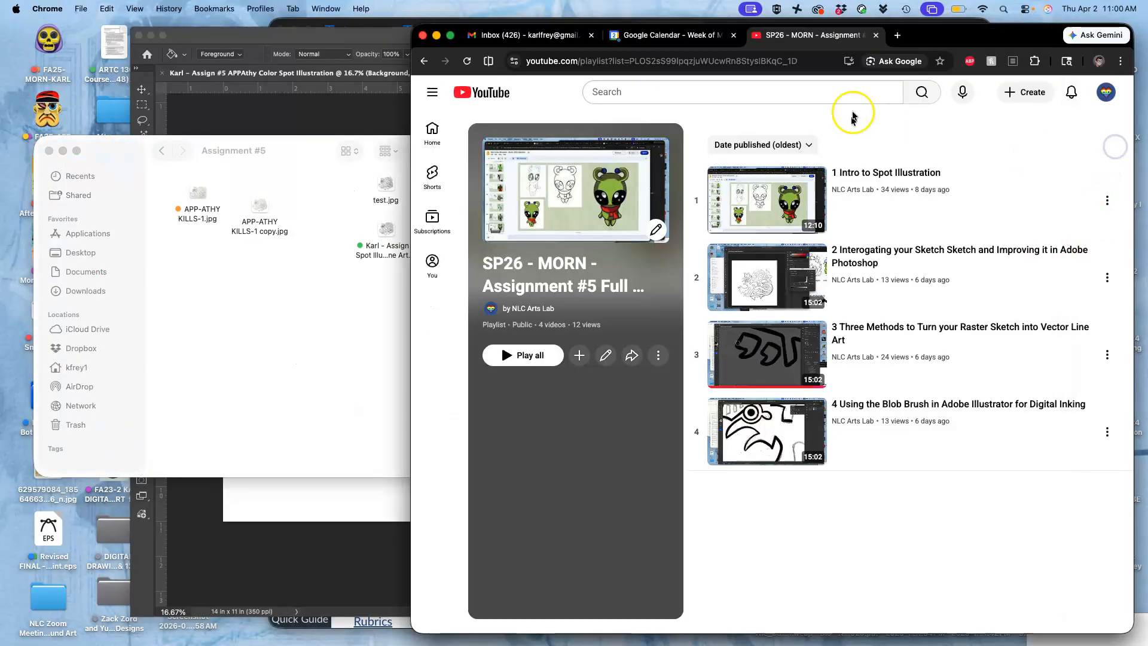
{"action": "left_click", "coordinate": [383, 24]}
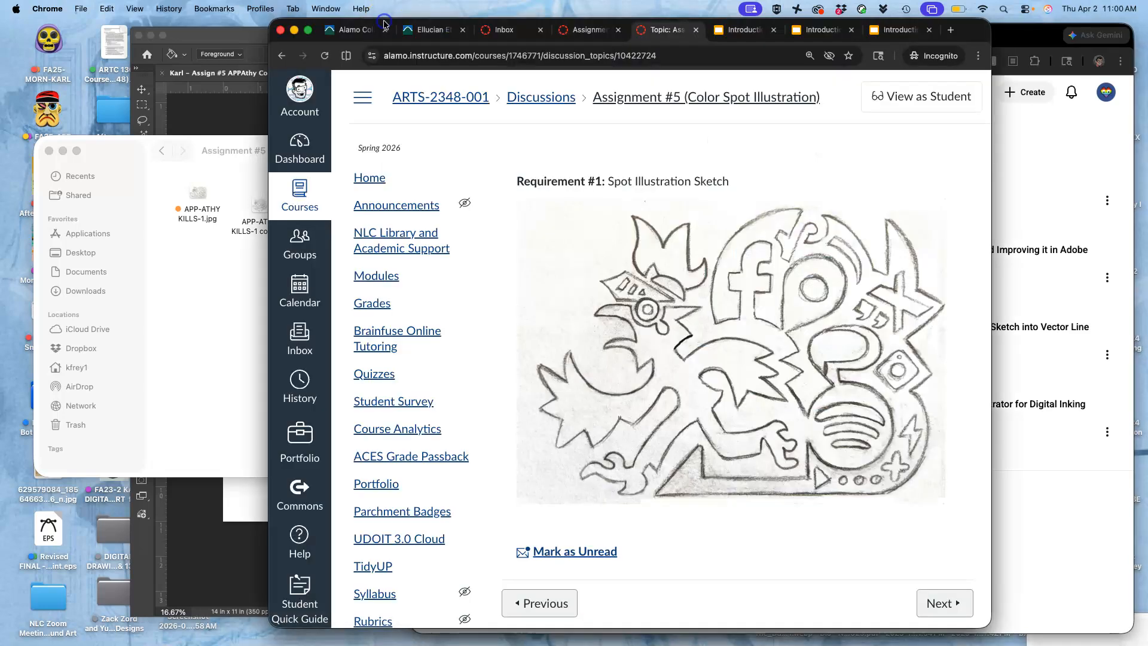
{"action": "scroll", "coordinate": [913, 206], "scroll_direction": "up", "scroll_amount": 10}
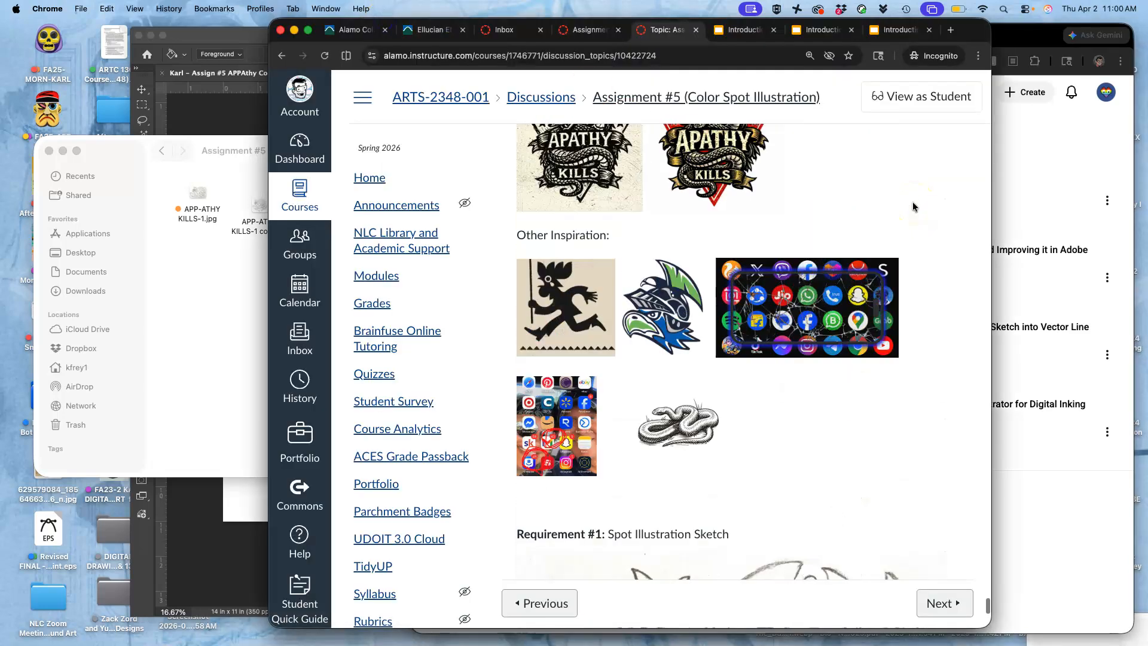
{"action": "scroll", "coordinate": [913, 206], "scroll_direction": "up", "scroll_amount": 3}
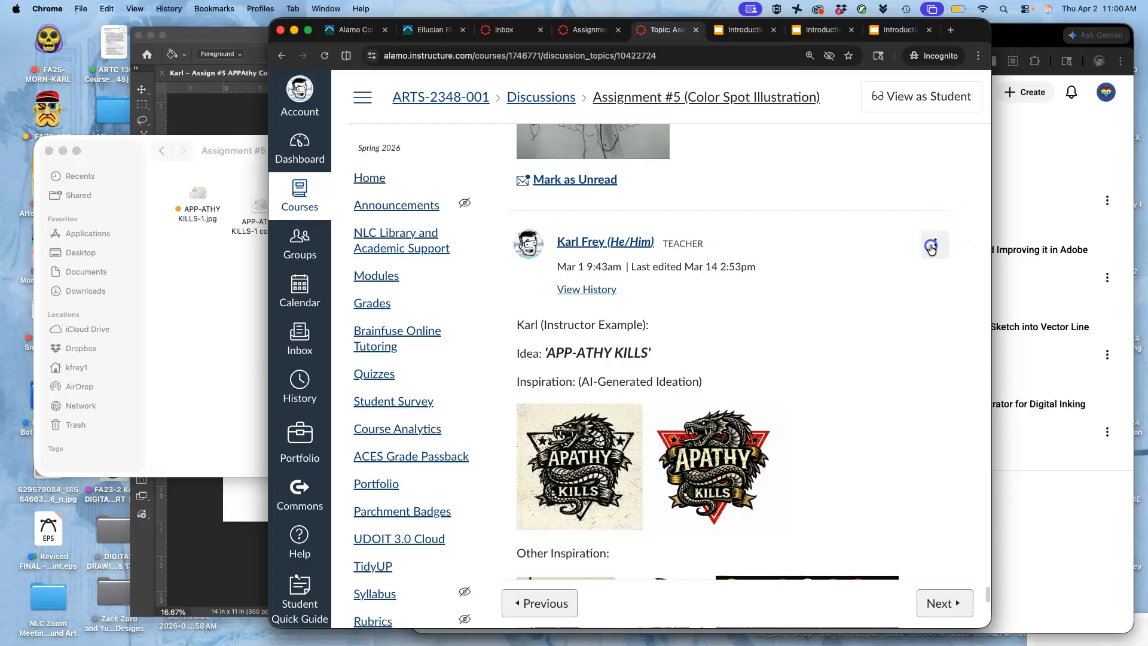
{"action": "left_click", "coordinate": [936, 245]}
{"action": "left_click", "coordinate": [836, 361]}
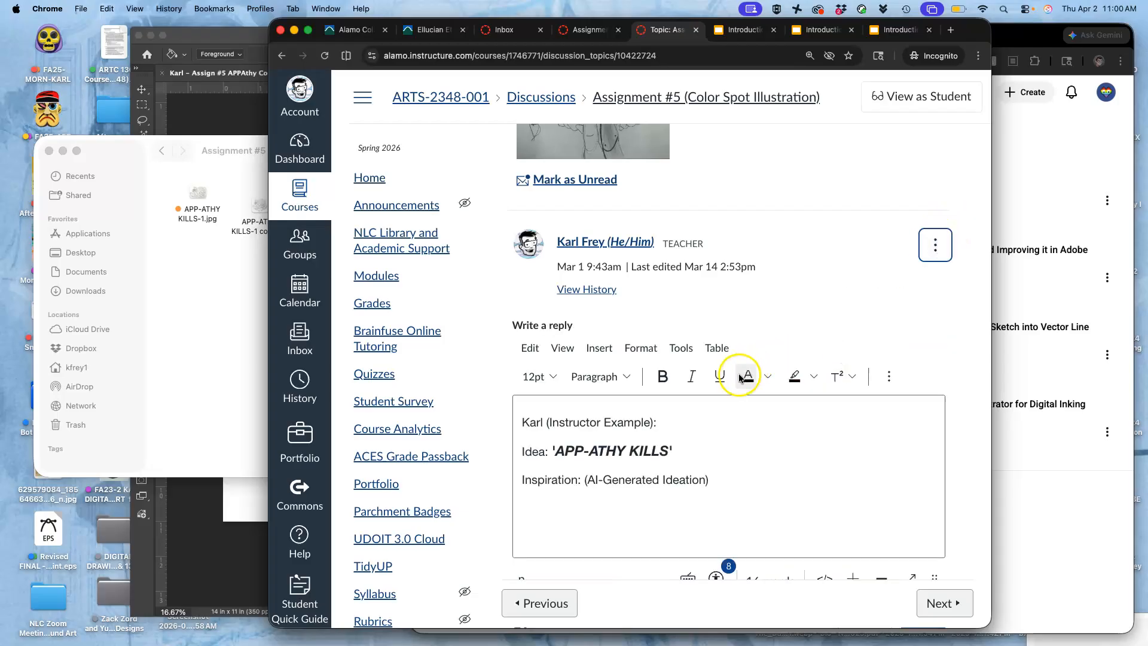
Add the line "Requirement #2: Vector Line Art" below the sketch in the post, with "Requirement #2" in bold, and continue on the line below.
{"action": "scroll", "coordinate": [700, 448], "scroll_direction": "down", "scroll_amount": 5}
{"action": "scroll", "coordinate": [702, 449], "scroll_direction": "down", "scroll_amount": 6}
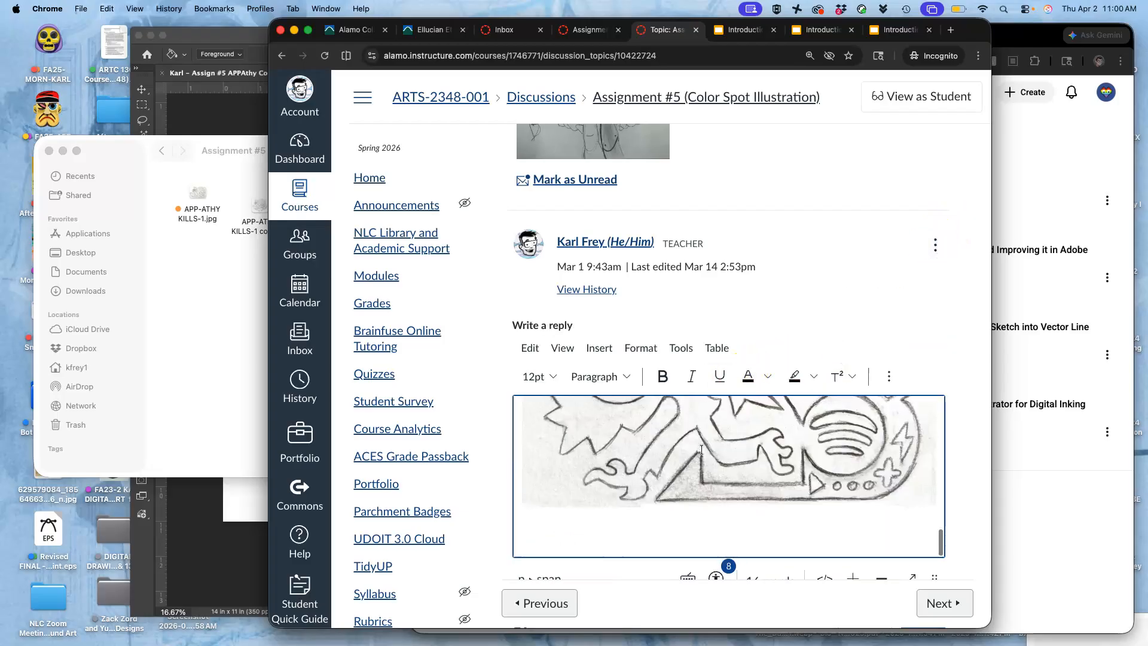
{"action": "left_click", "coordinate": [691, 459]}
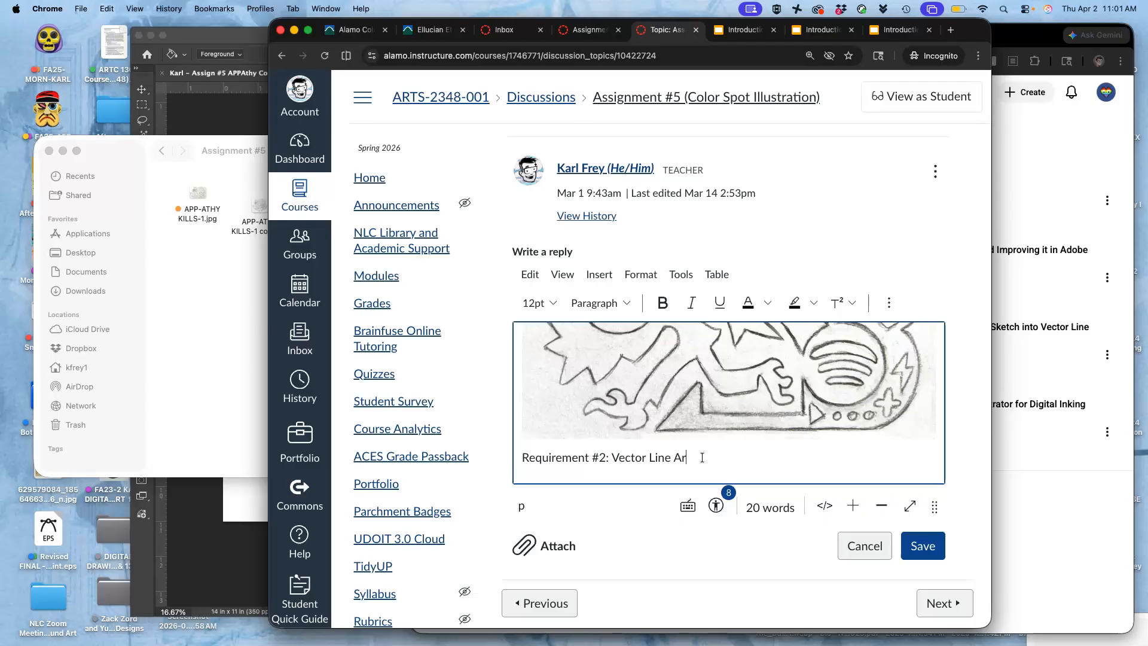
{"action": "key", "text": "Return"}
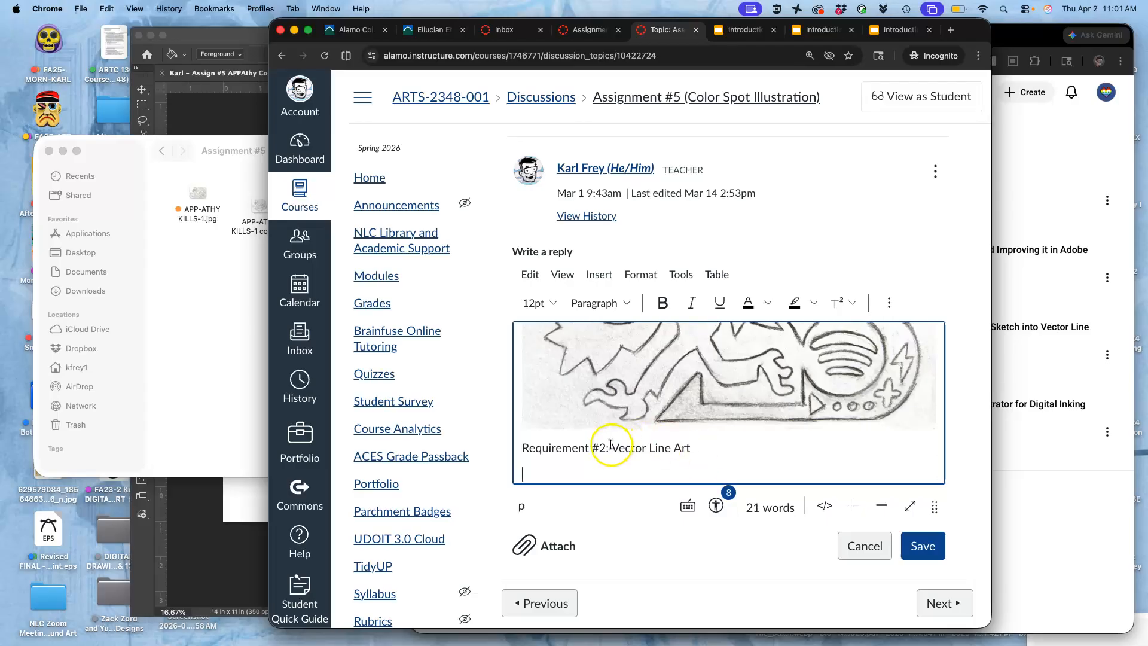
{"action": "left_click_drag", "start_coordinate": [604, 449], "coordinate": [503, 452]}
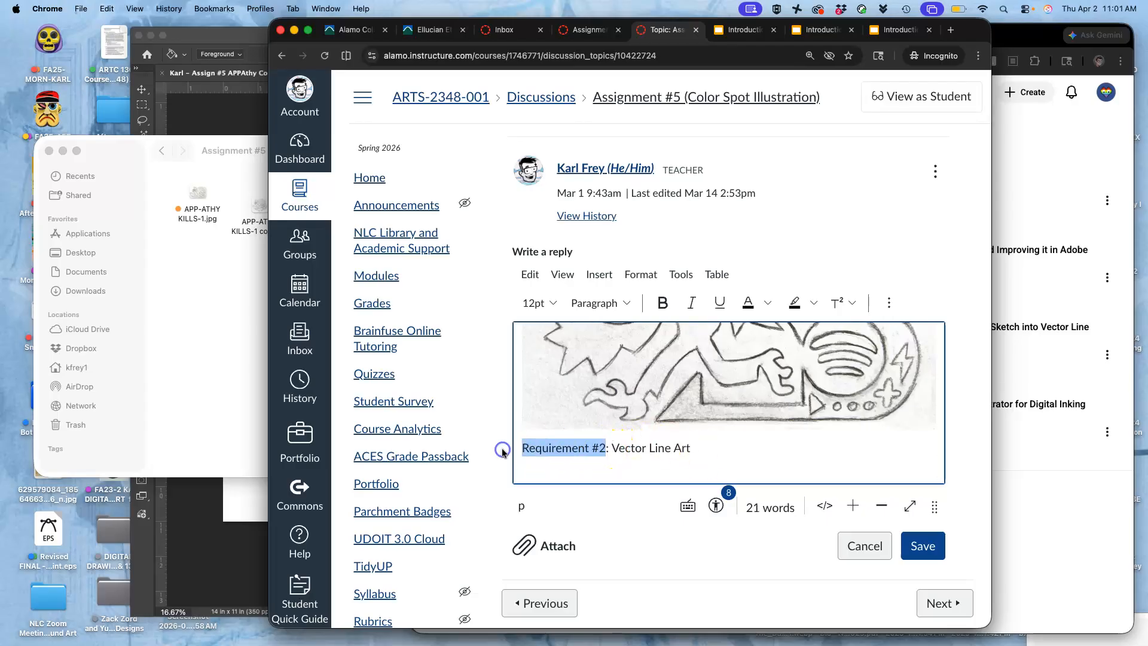
{"action": "key", "text": "super+b"}
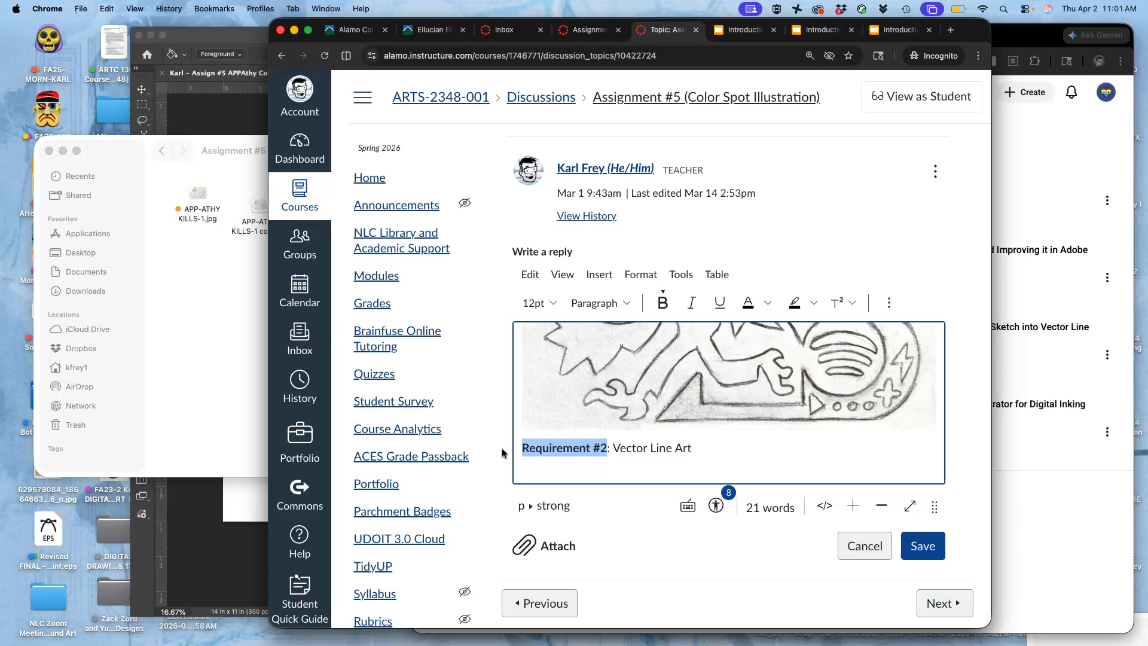
{"action": "left_click", "coordinate": [529, 471]}
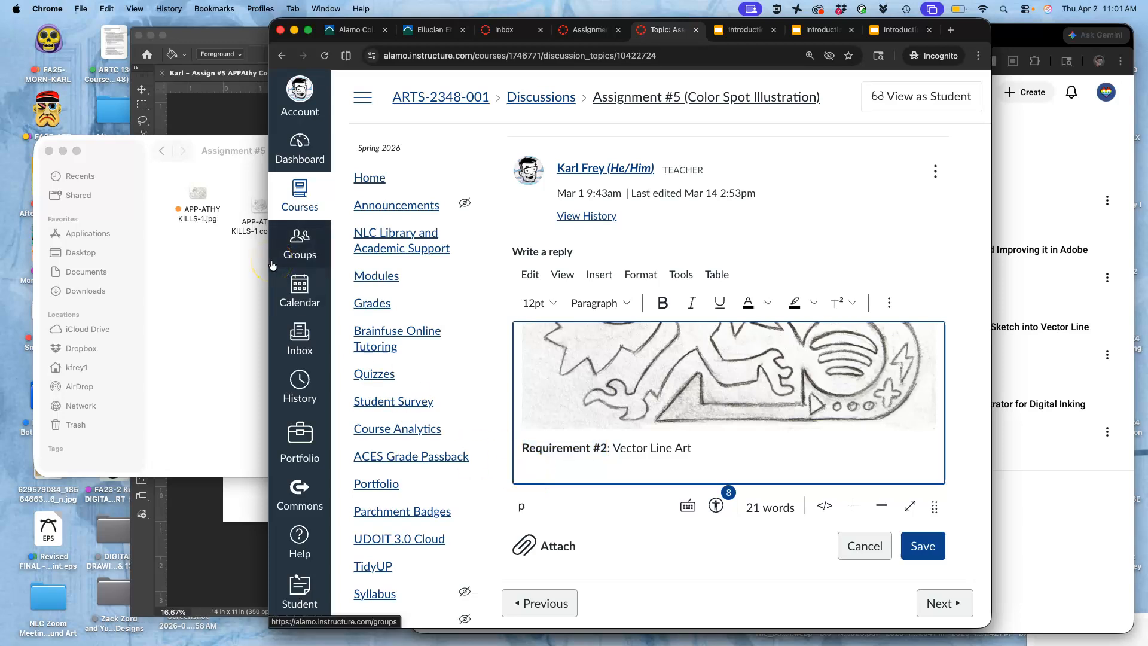
Insert the exported line art JPEG from the Desktop into the post below the Requirement #2 line.
{"action": "left_click", "coordinate": [236, 259]}
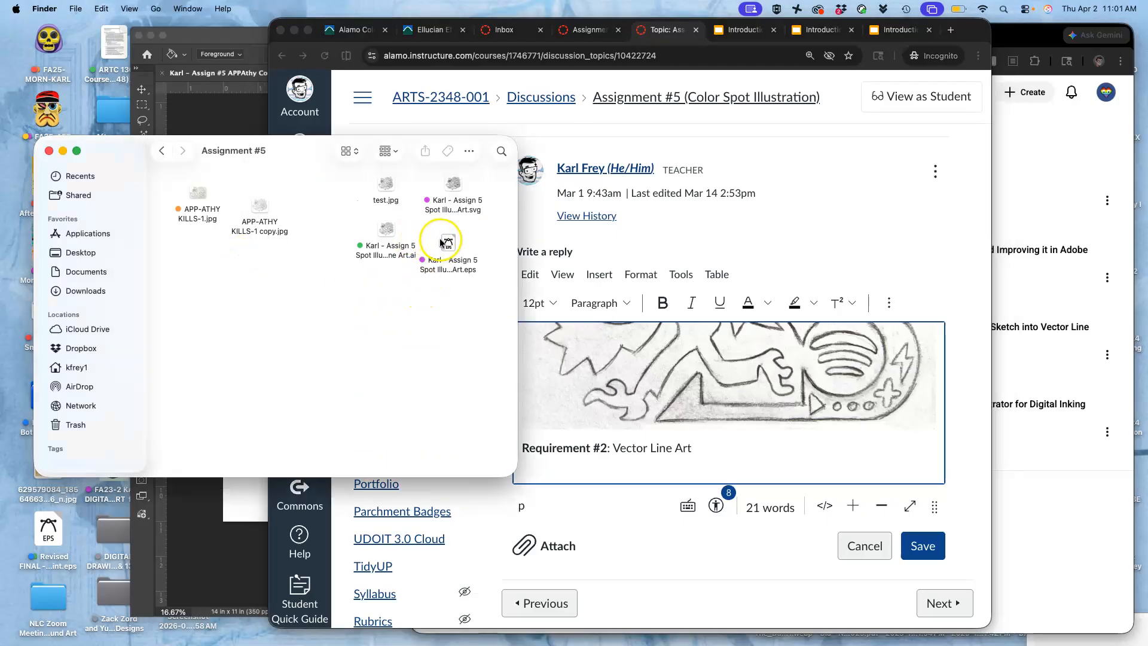
{"action": "key", "text": "F11"}
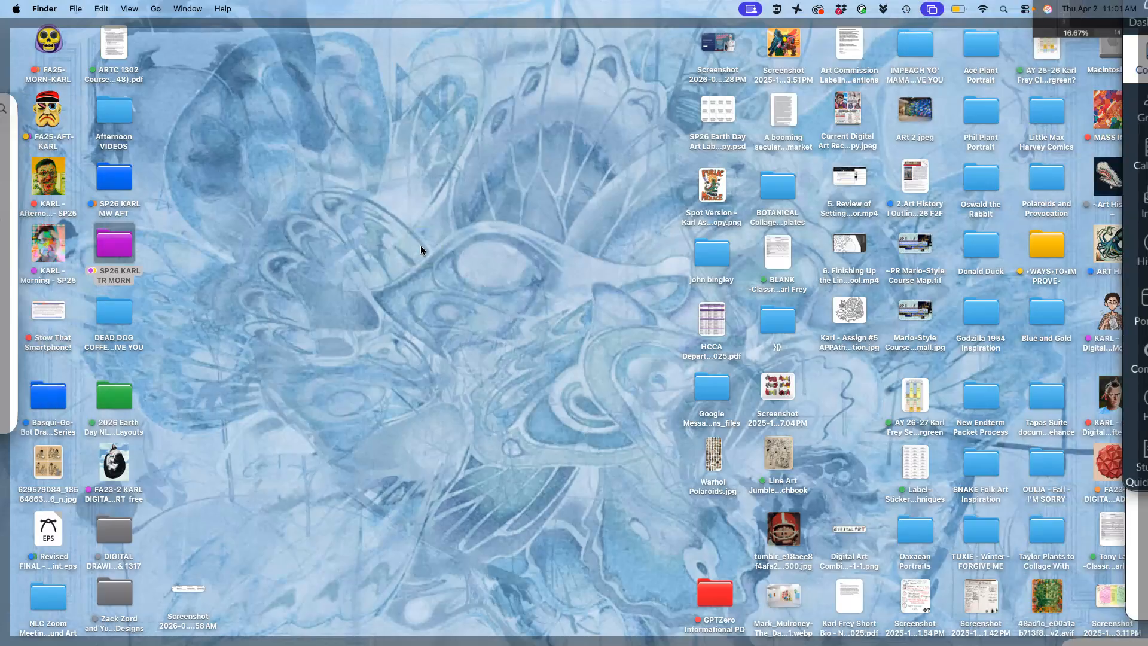
{"action": "left_click_drag", "start_coordinate": [839, 318], "coordinate": [577, 465]}
{"action": "key", "text": "F11"}
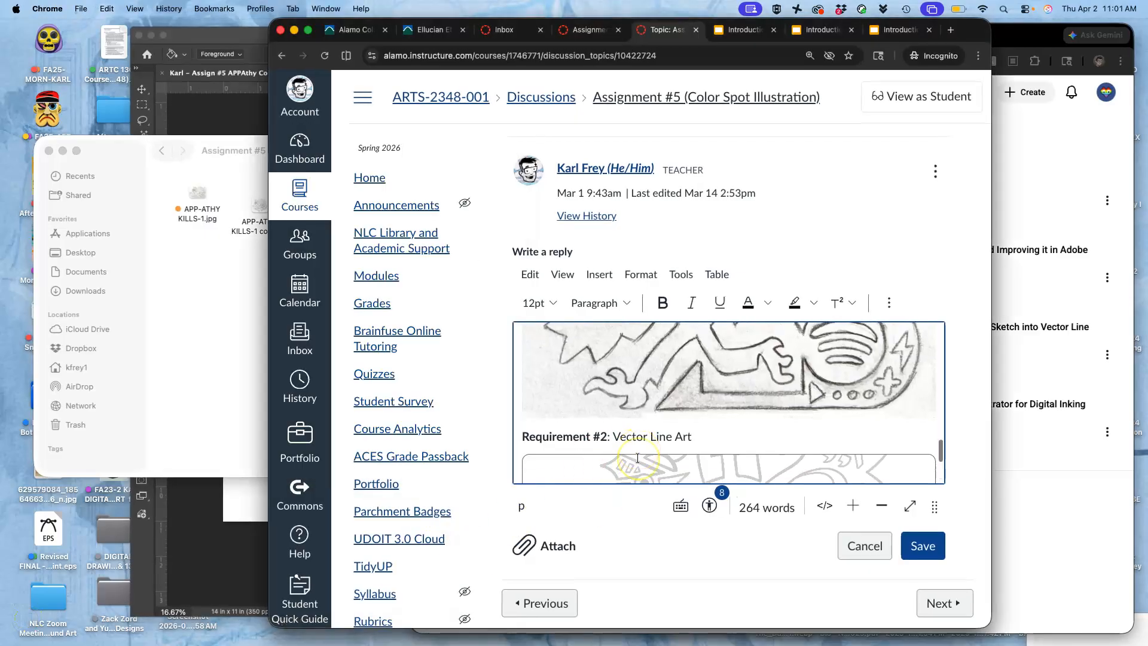
{"action": "scroll", "coordinate": [637, 458], "scroll_direction": "down", "scroll_amount": 2}
{"action": "scroll", "coordinate": [637, 458], "scroll_direction": "down", "scroll_amount": 1}
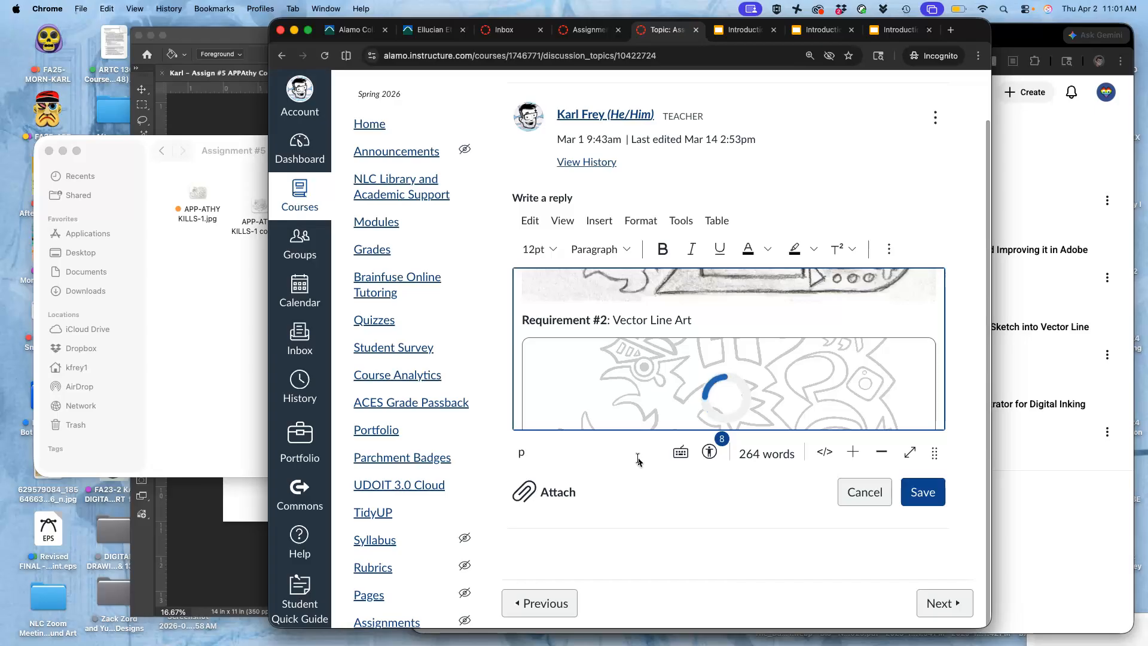
Shrink the inserted line art image slightly and save the edited discussion post.
{"action": "left_click", "coordinate": [726, 383]}
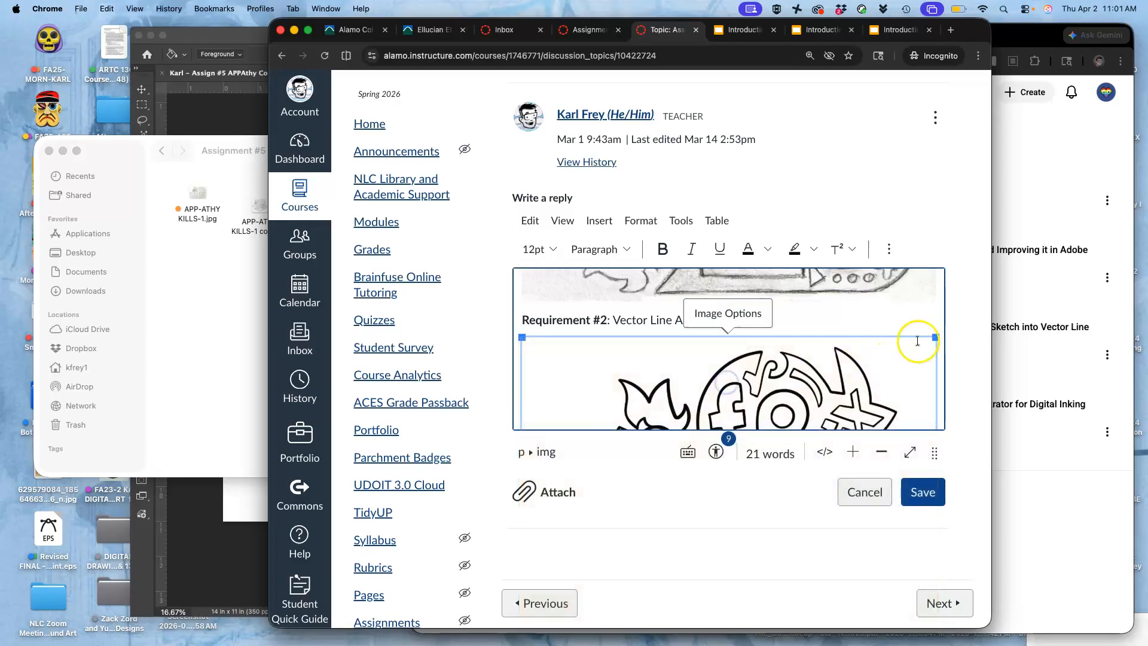
{"action": "left_click_drag", "start_coordinate": [934, 337], "coordinate": [897, 338]}
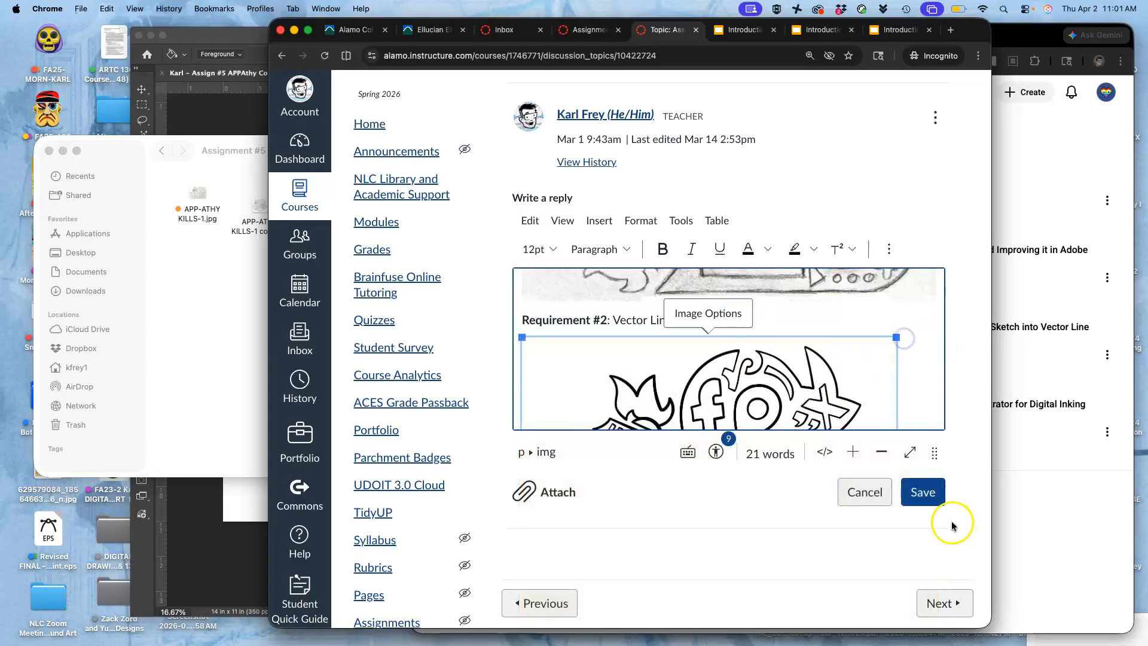
{"action": "left_click", "coordinate": [923, 491]}
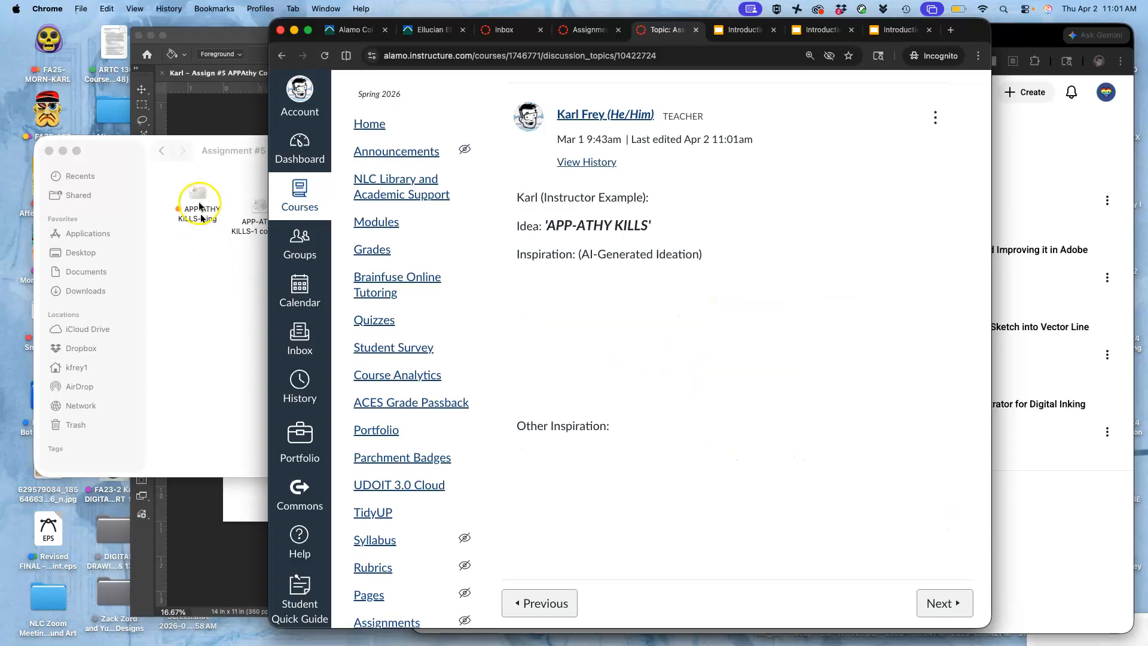
Switch to Photoshop, hide the line art layer, convert the Background into a layer named BLANK WHITE, and lock it completely.
{"action": "left_click", "coordinate": [207, 103]}
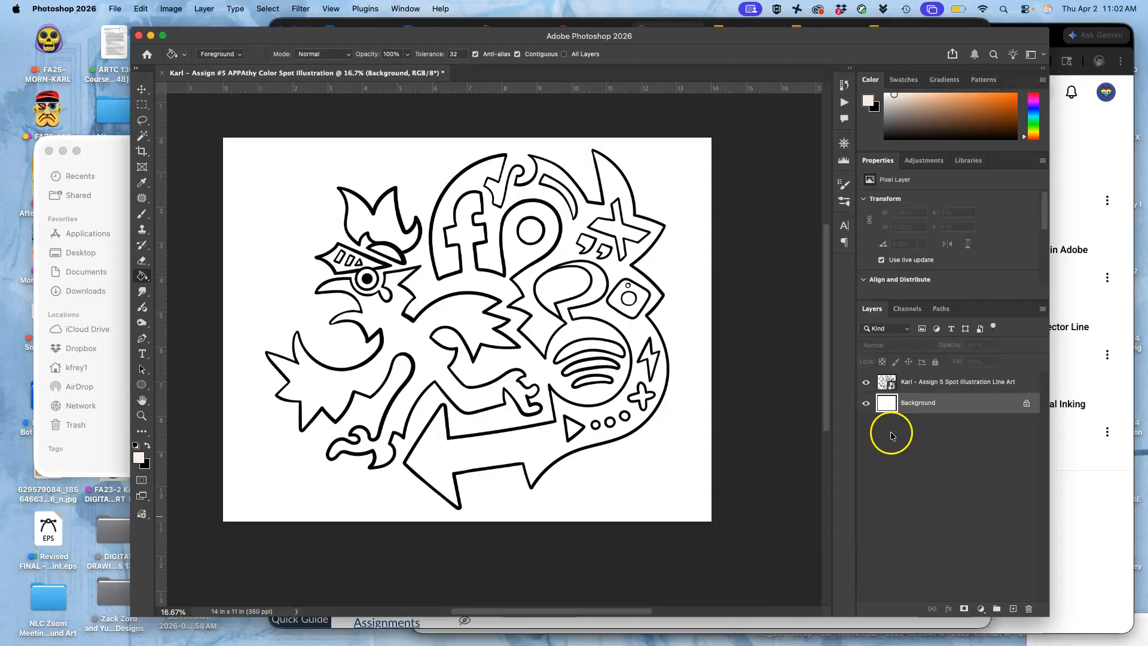
{"action": "left_click", "coordinate": [864, 381]}
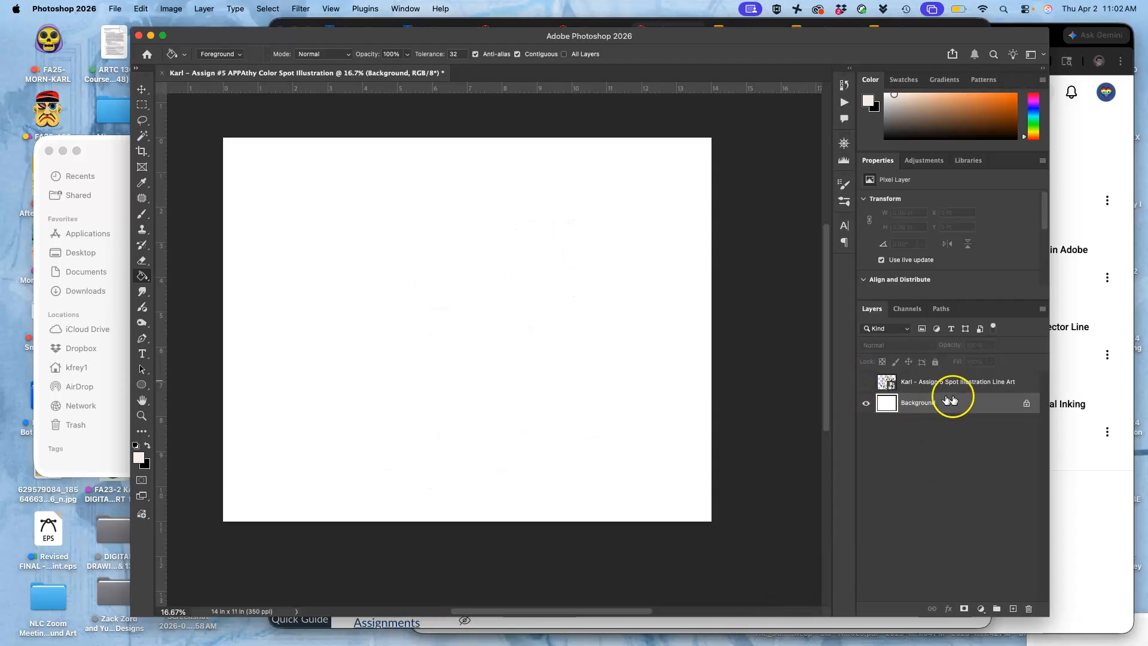
{"action": "left_click", "coordinate": [915, 404]}
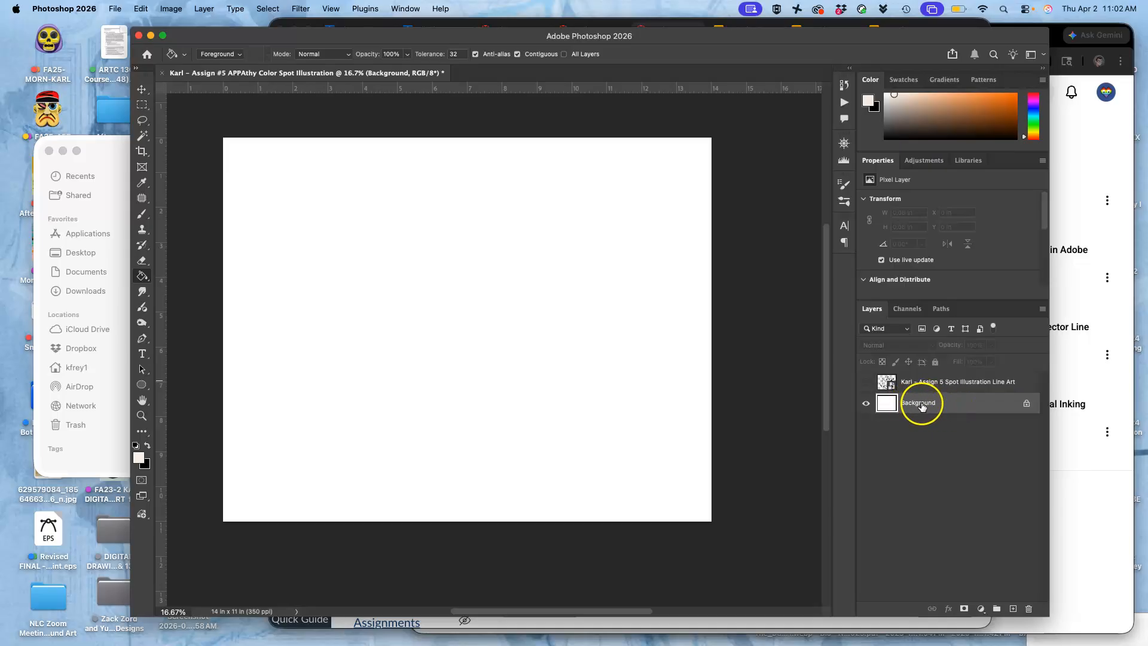
{"action": "double_click", "coordinate": [887, 402]}
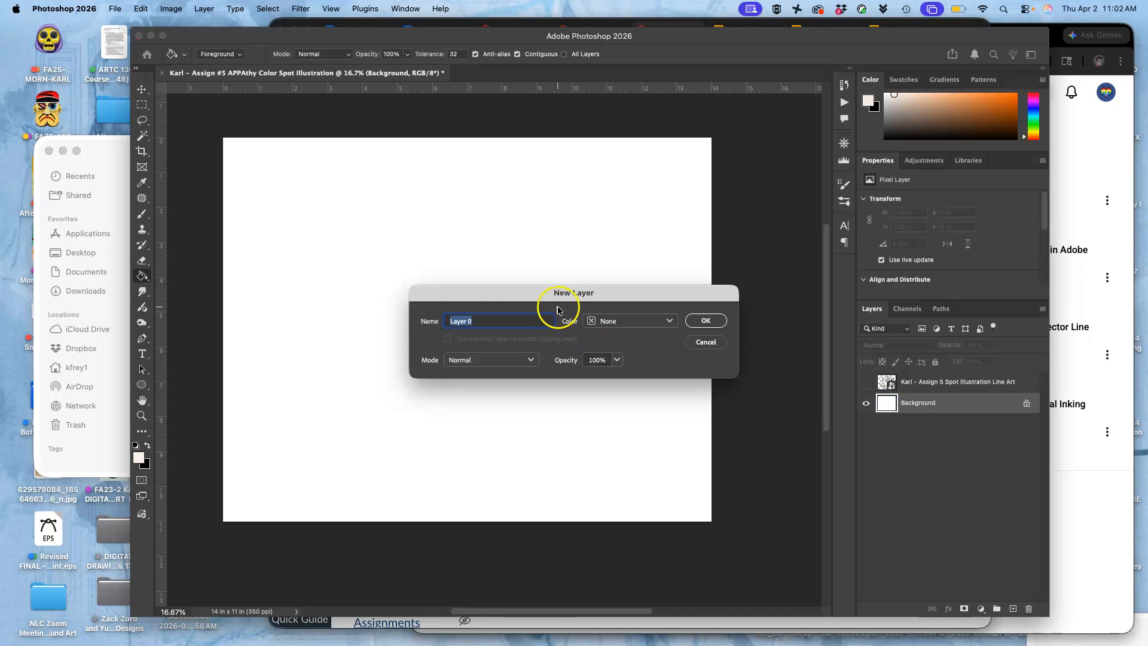
{"action": "type", "text": "BLANK WHITE"}
{"action": "left_click", "coordinate": [706, 321]}
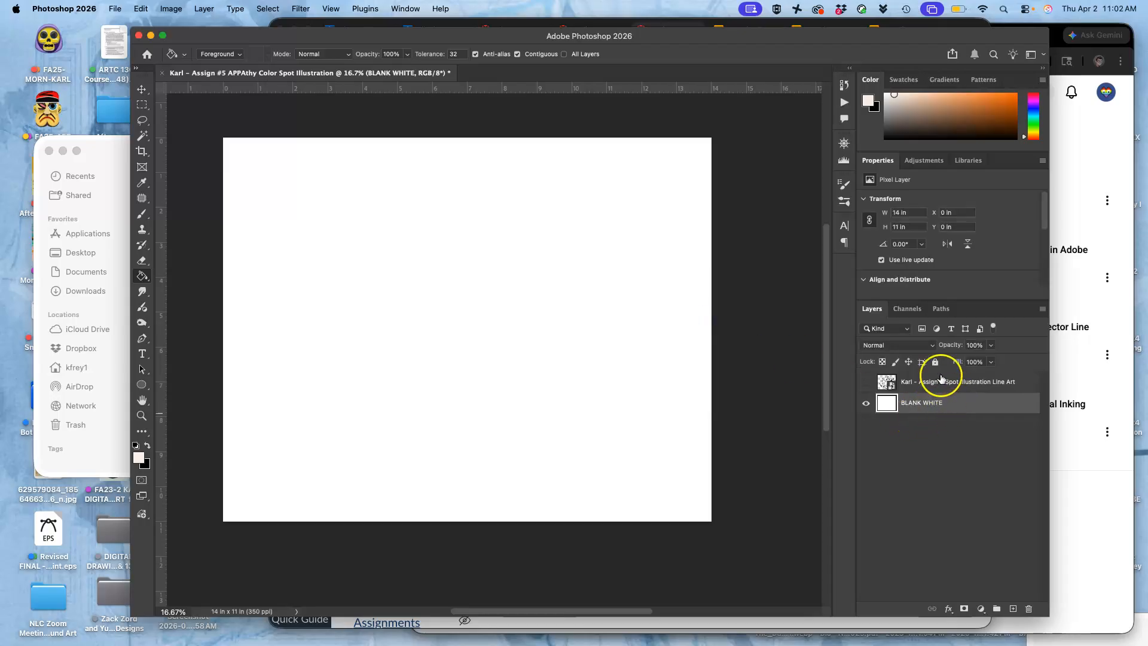
{"action": "left_click", "coordinate": [935, 361]}
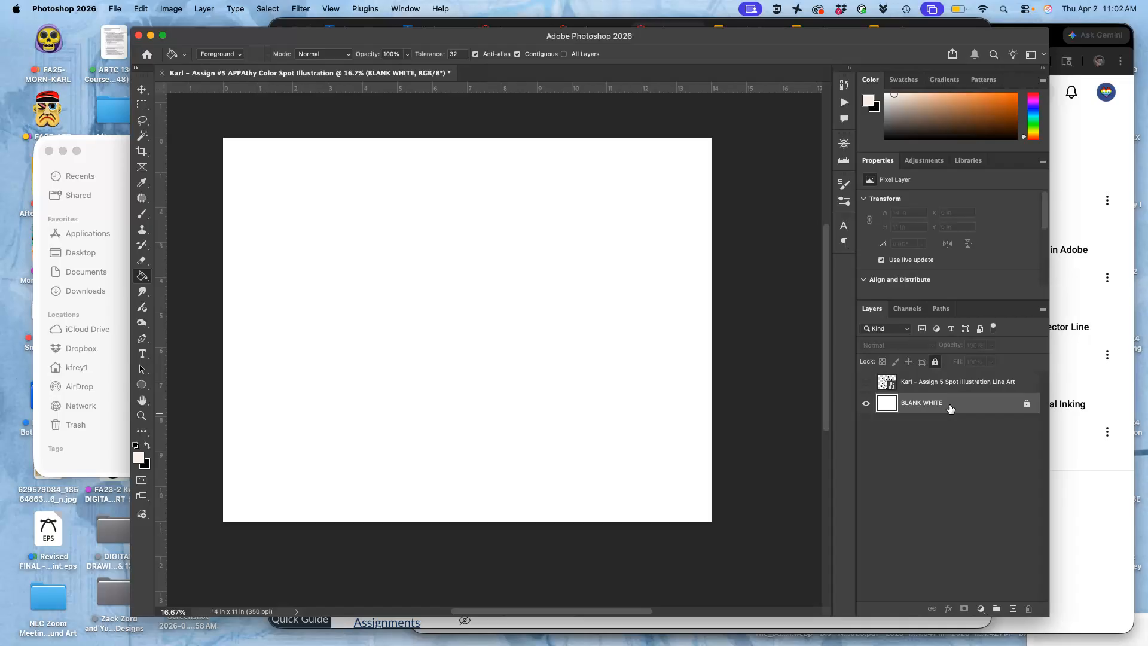
Show the line art layer again, give it the Gray color label, and lock it completely.
{"action": "left_click", "coordinate": [866, 382]}
{"action": "left_click", "coordinate": [927, 387]}
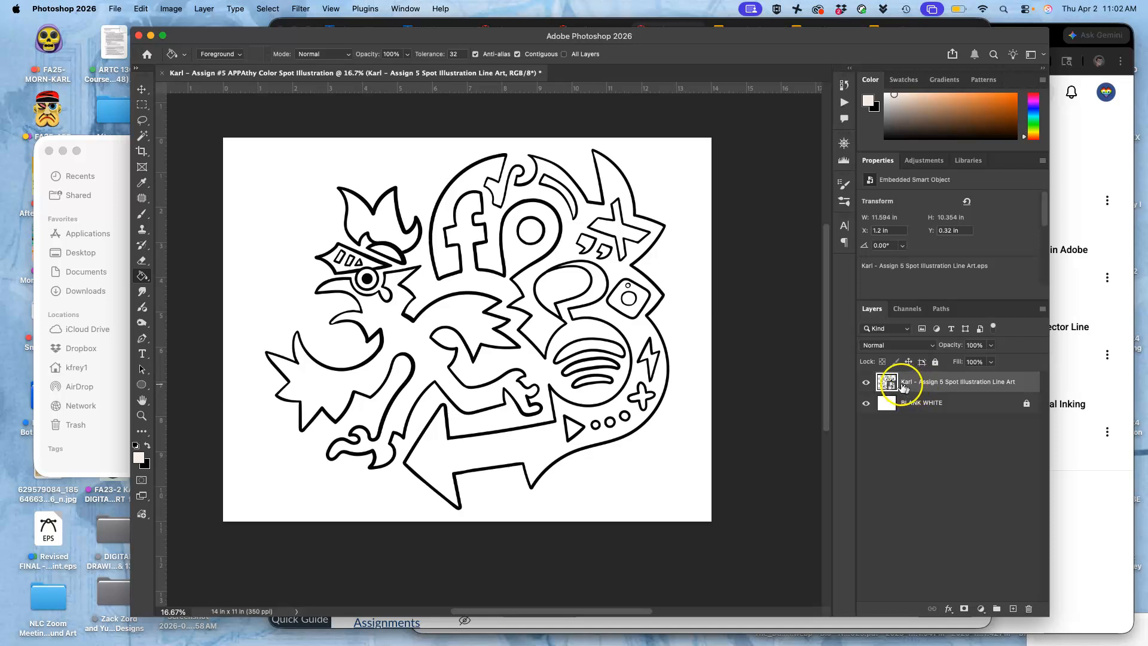
{"action": "right_click", "coordinate": [868, 380]}
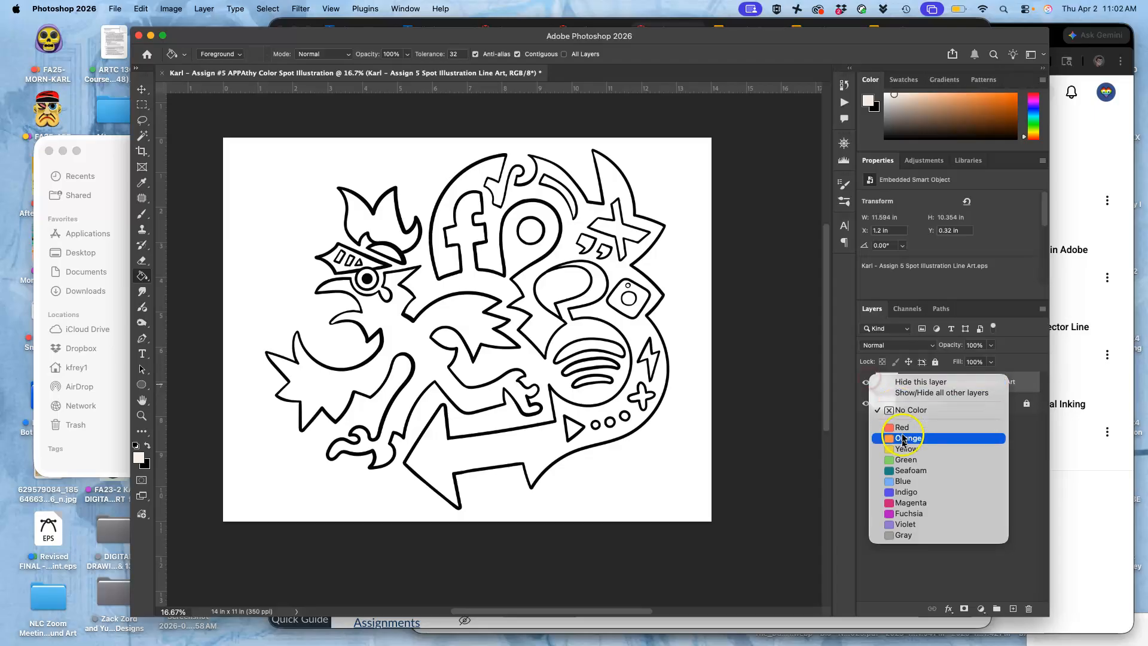
{"action": "left_click", "coordinate": [896, 536]}
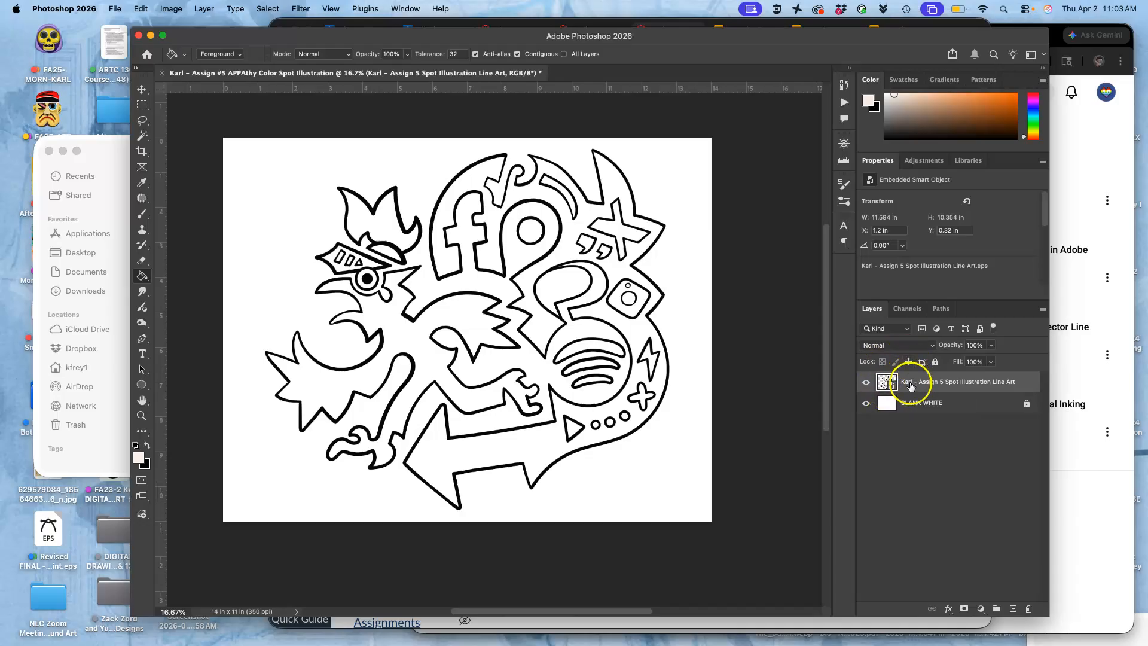
{"action": "left_click", "coordinate": [936, 363]}
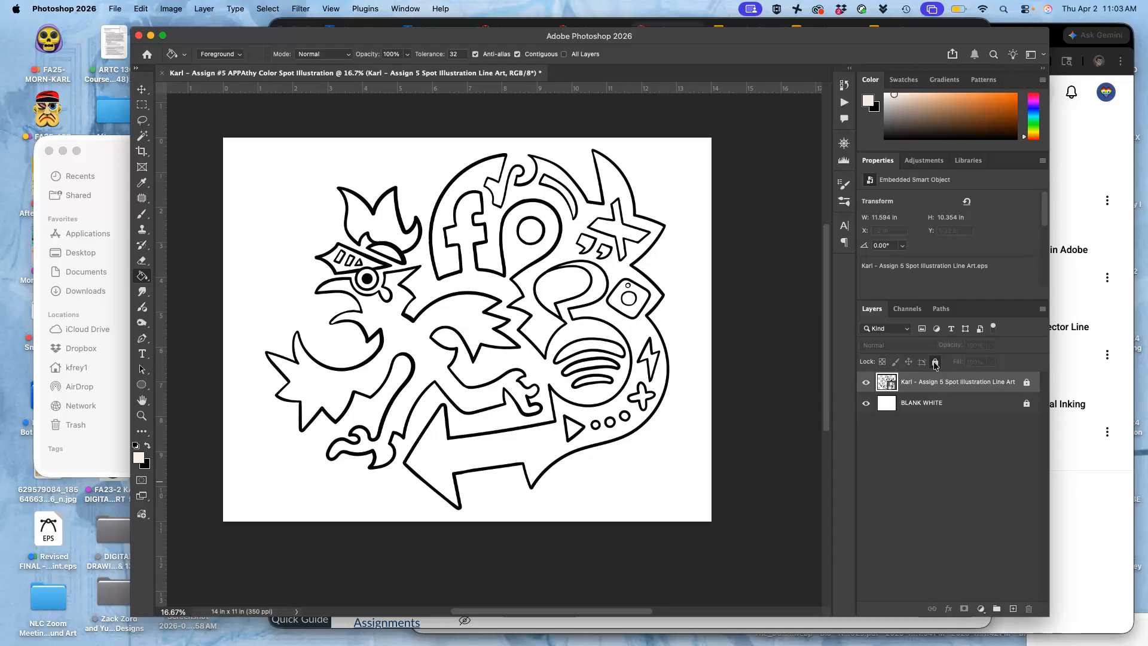
Create a new layer between BLANK WHITE and the line art, and give it the Yellow color label.
{"action": "left_click_drag", "start_coordinate": [955, 378], "coordinate": [959, 405]}
{"action": "left_click", "coordinate": [959, 404]}
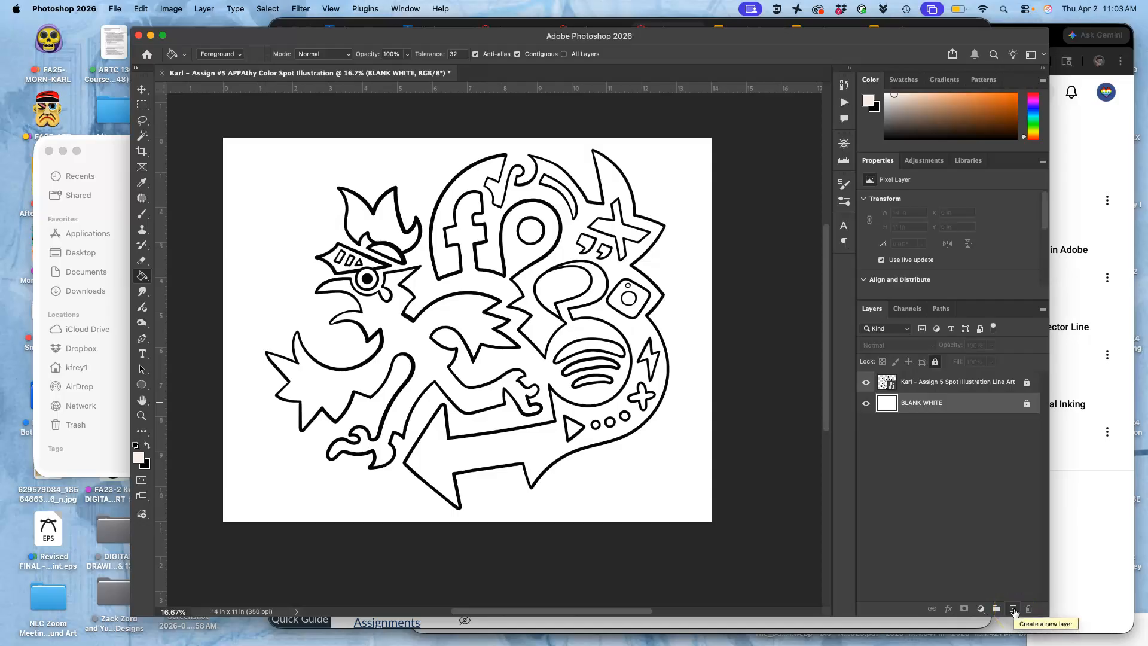
{"action": "left_click", "coordinate": [1015, 609]}
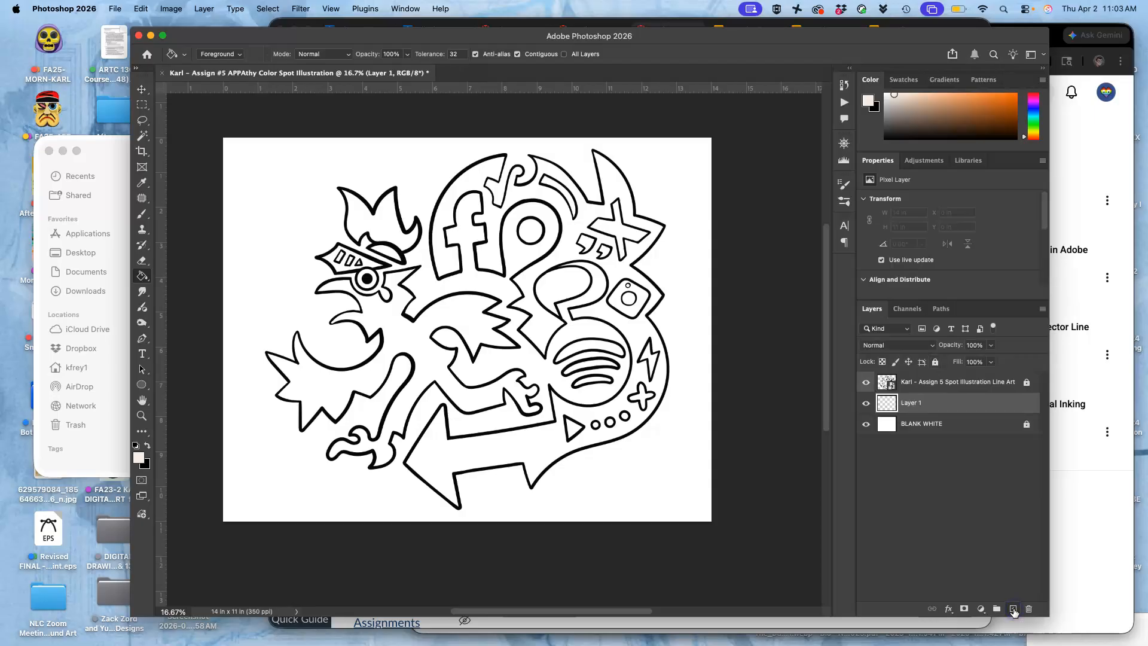
{"action": "right_click", "coordinate": [865, 397]}
{"action": "left_click", "coordinate": [891, 467]}
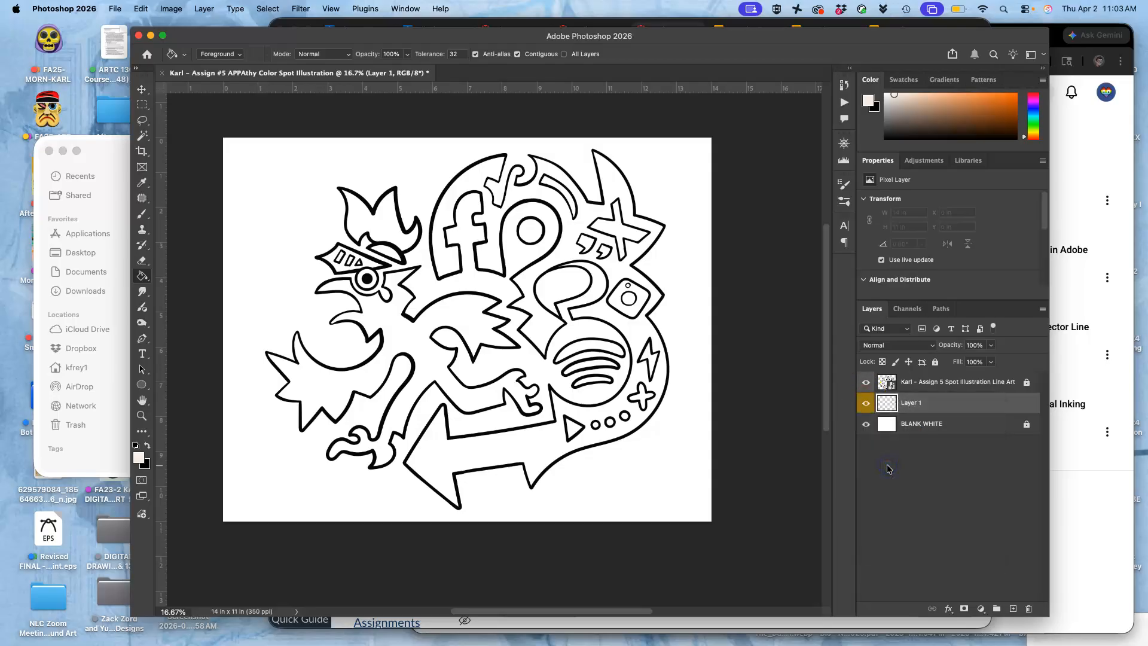